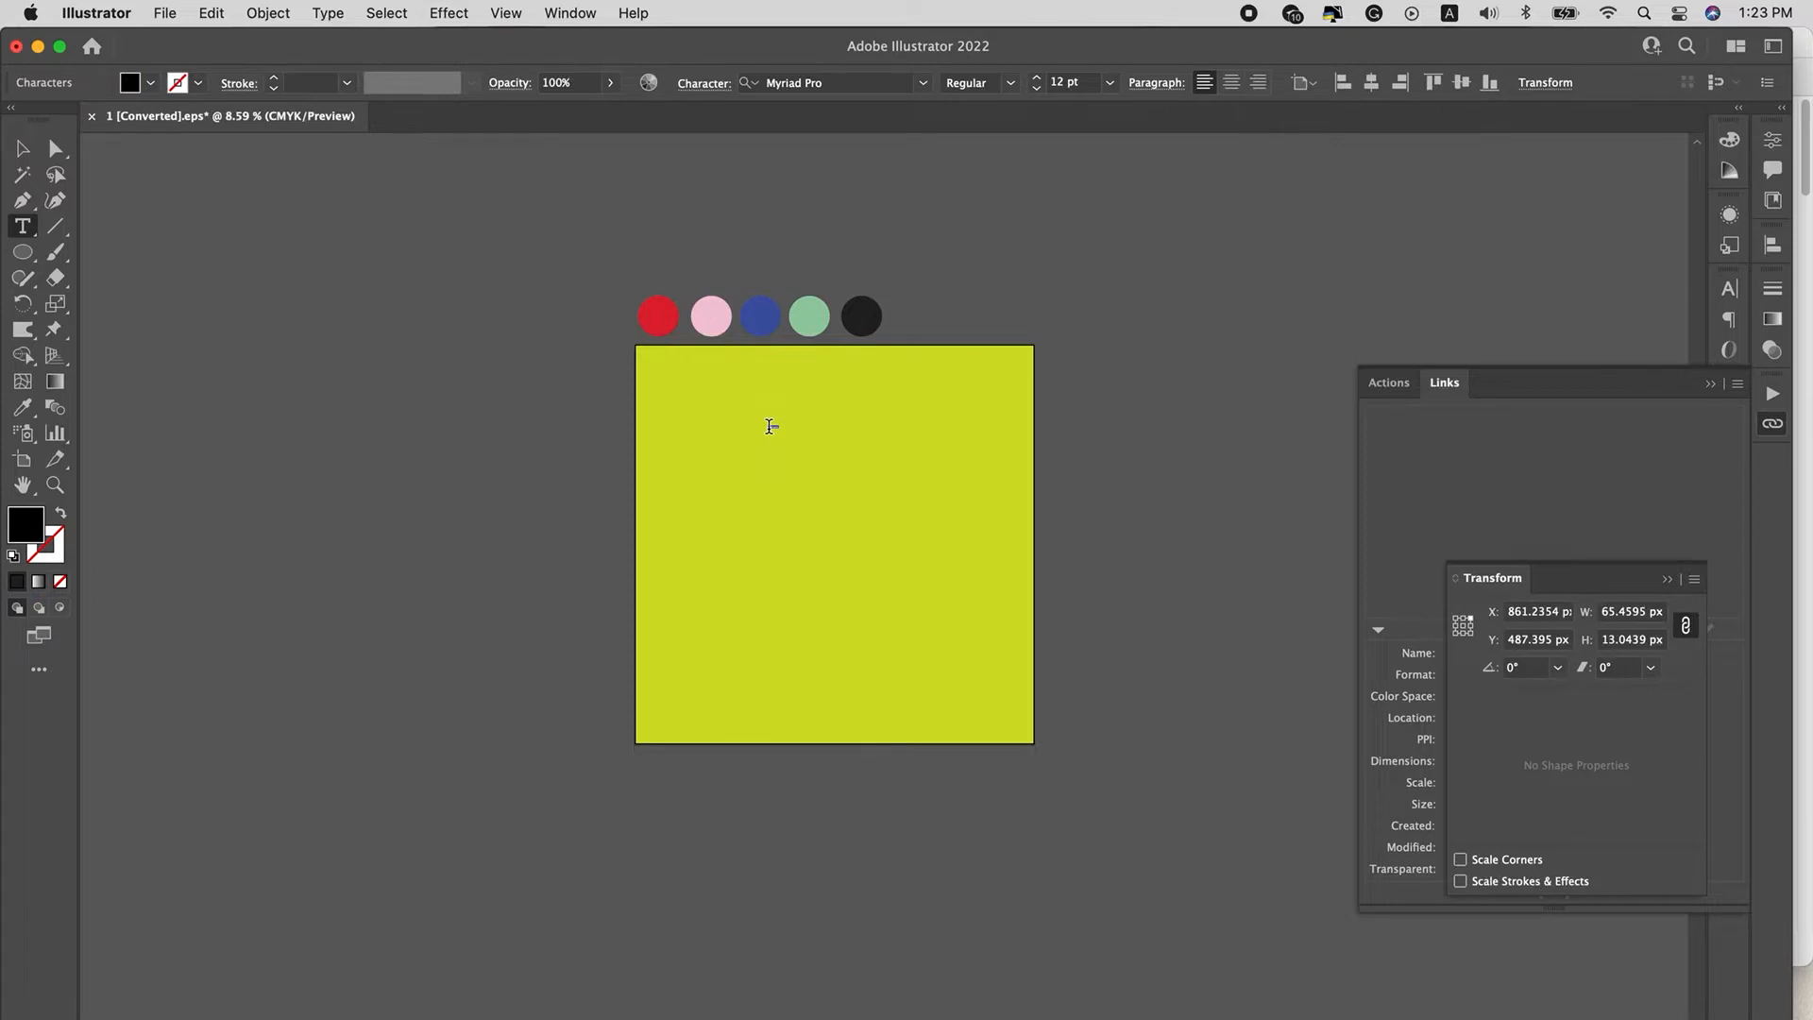
# Add the text "i'm carrying your" in the upper part of the lime artboard, enlarged to about half the artboard's width.
pyautogui.write('i')
pyautogui.click(19, 151)
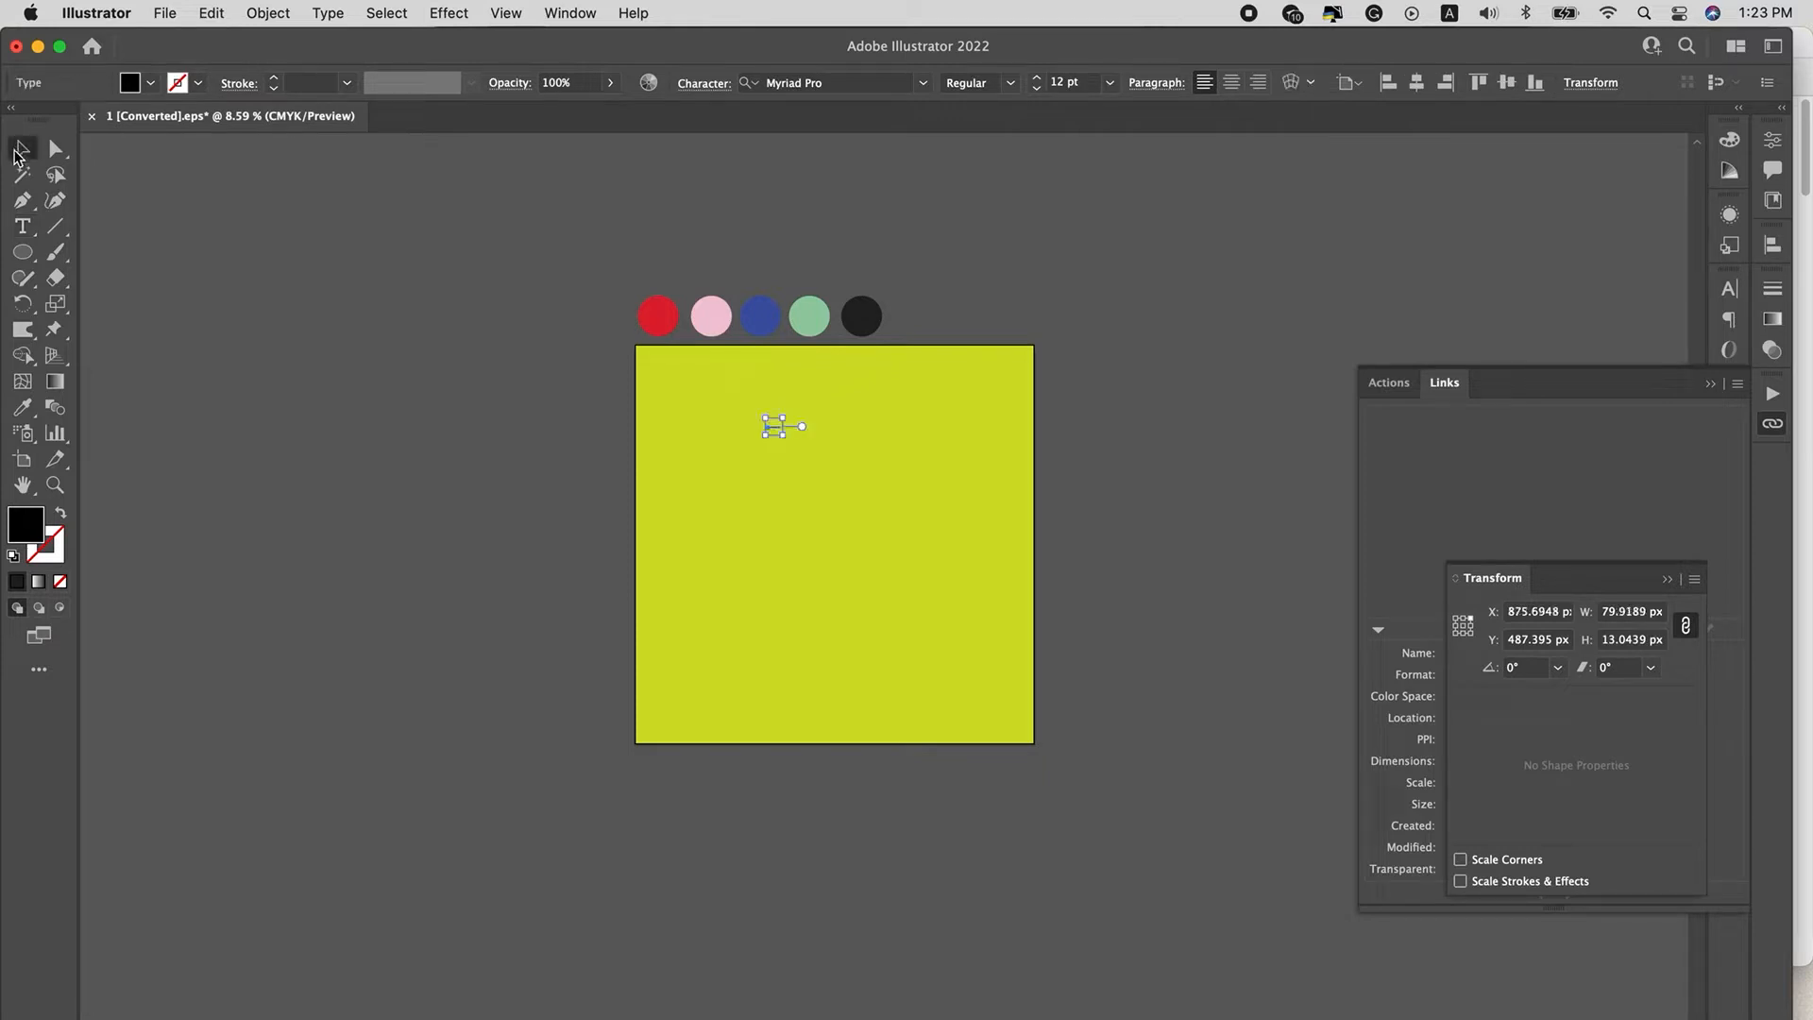
pyautogui.moveTo(783, 435); pyautogui.dragTo(980, 461)
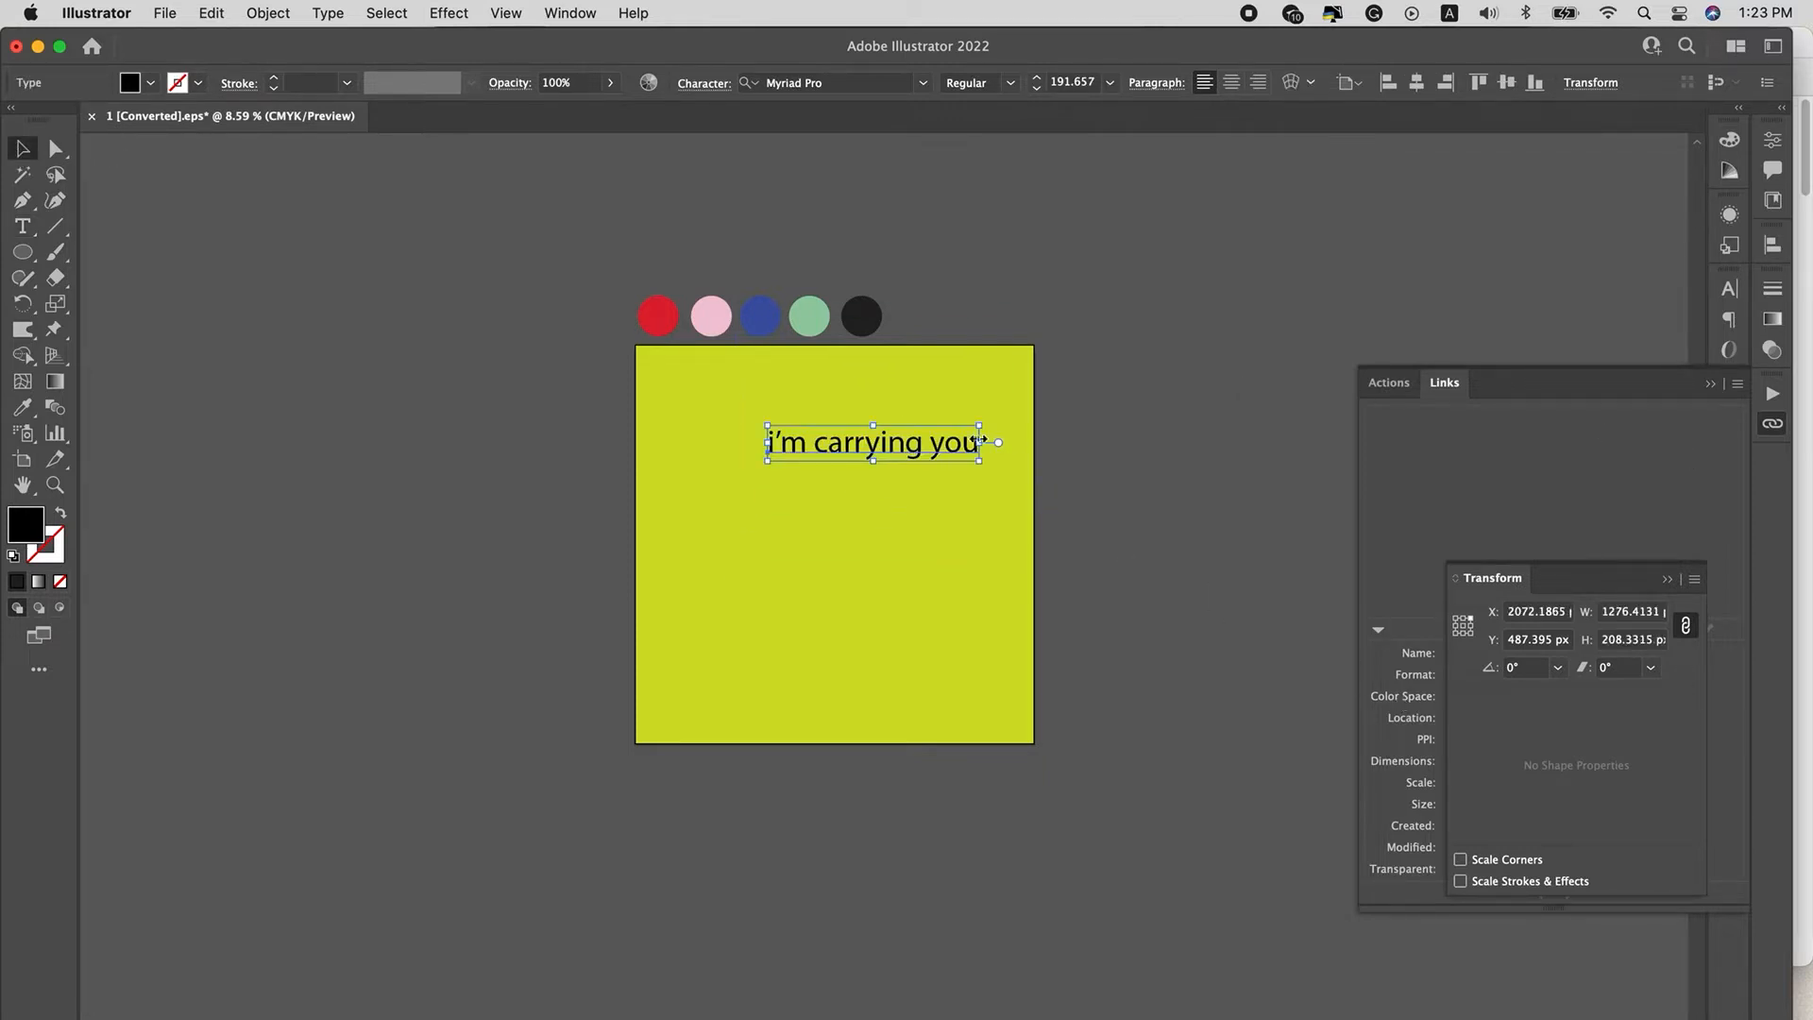
pyautogui.doubleClick(963, 444)
pyautogui.write('r')
pyautogui.click(23, 148)
pyautogui.moveTo(926, 445); pyautogui.dragTo(889, 423)
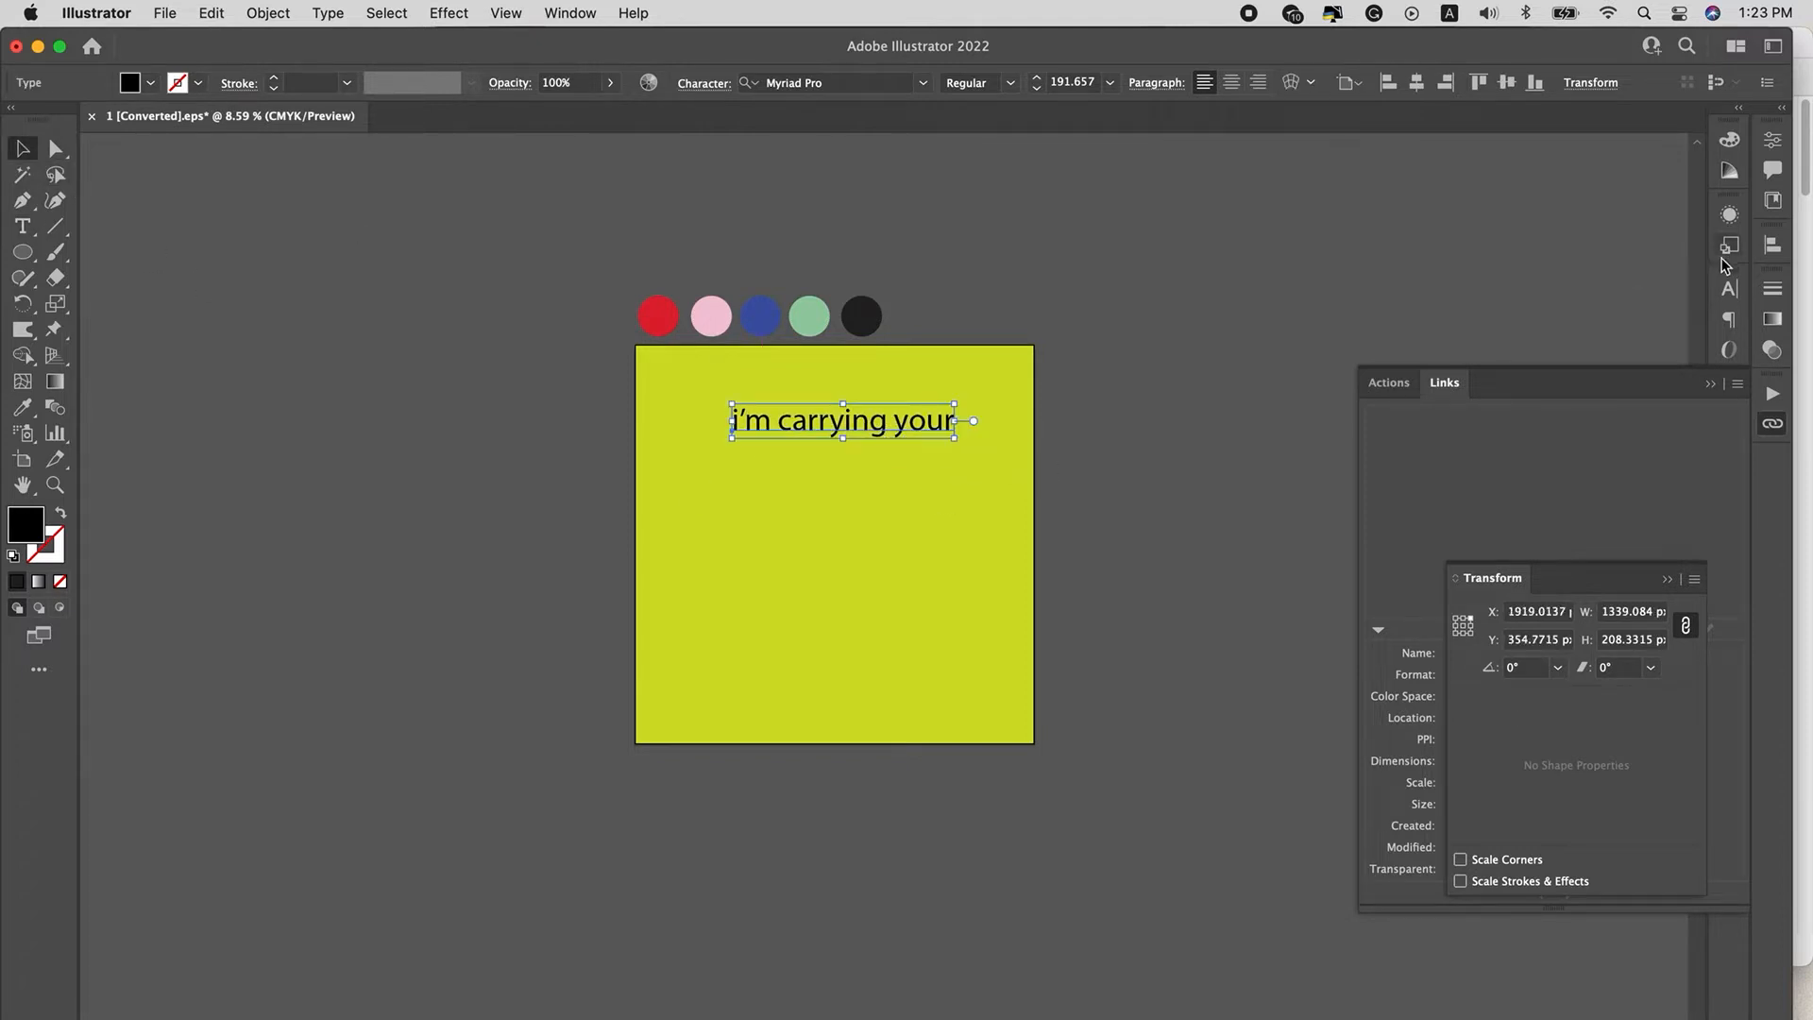
# Set the text line's font to Druk Wide Bold and apply All Caps.
pyautogui.click(1729, 288)
pyautogui.click(1689, 319)
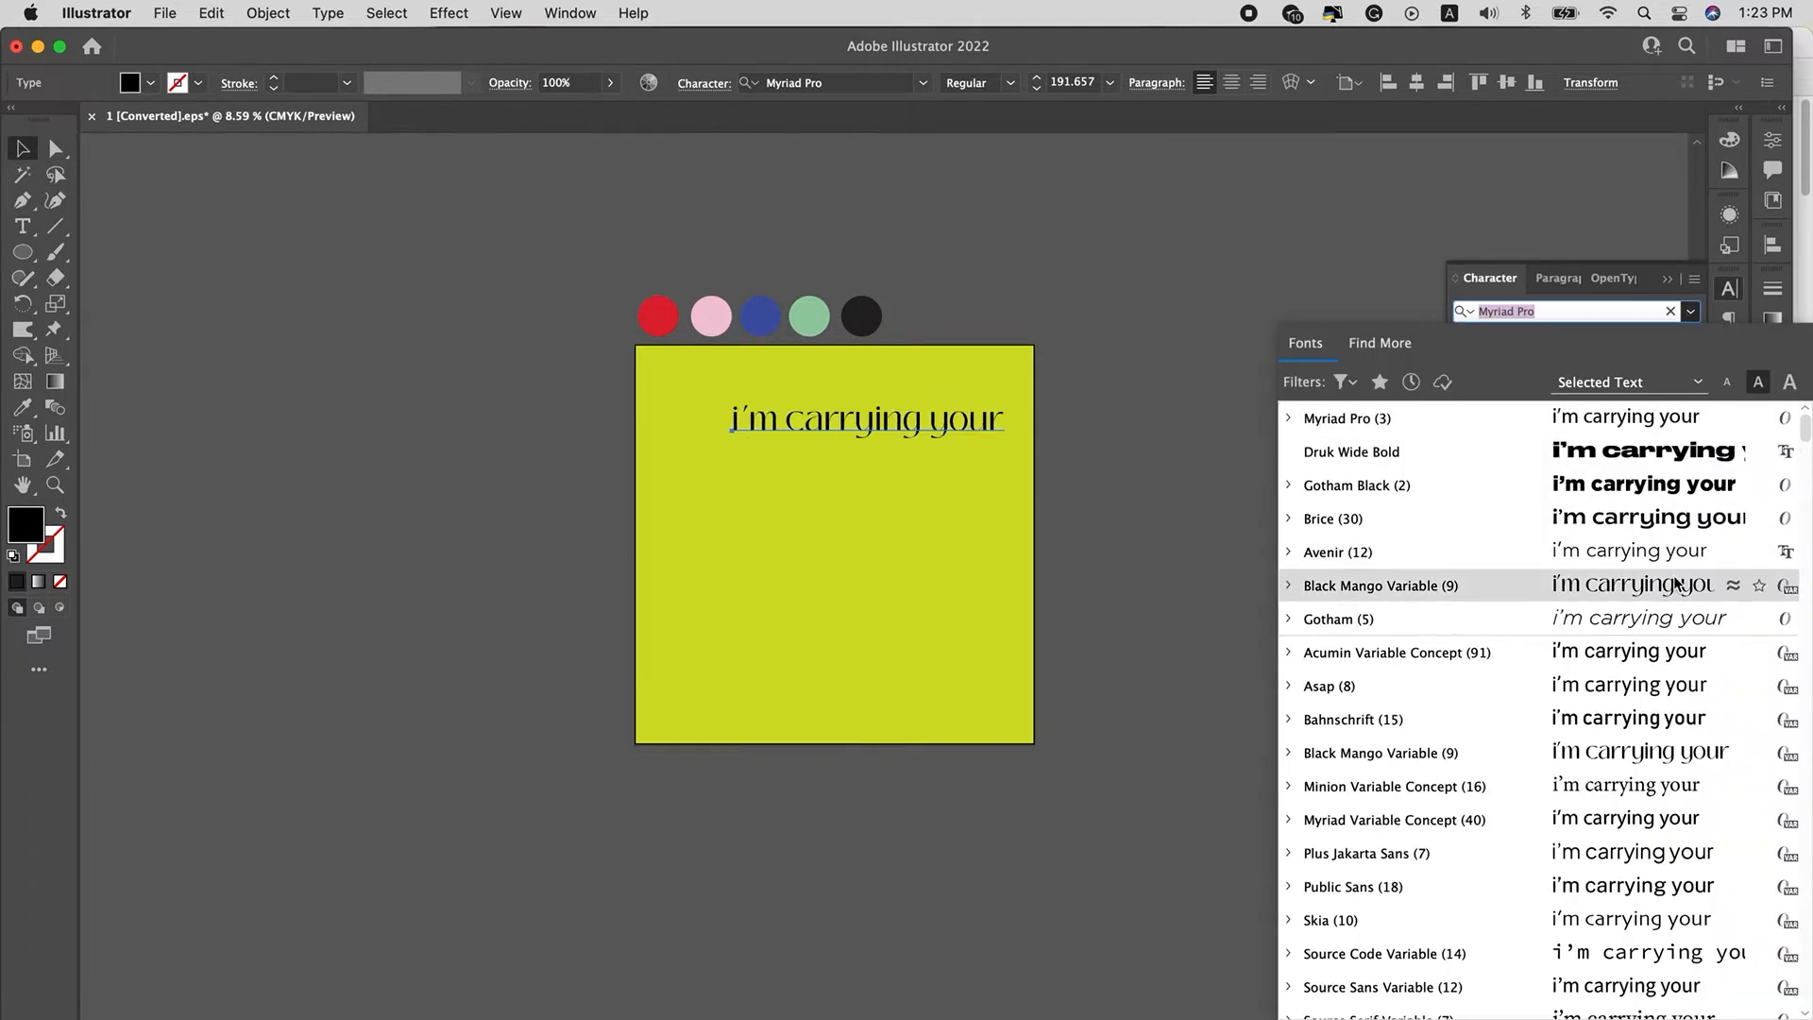
pyautogui.click(1644, 453)
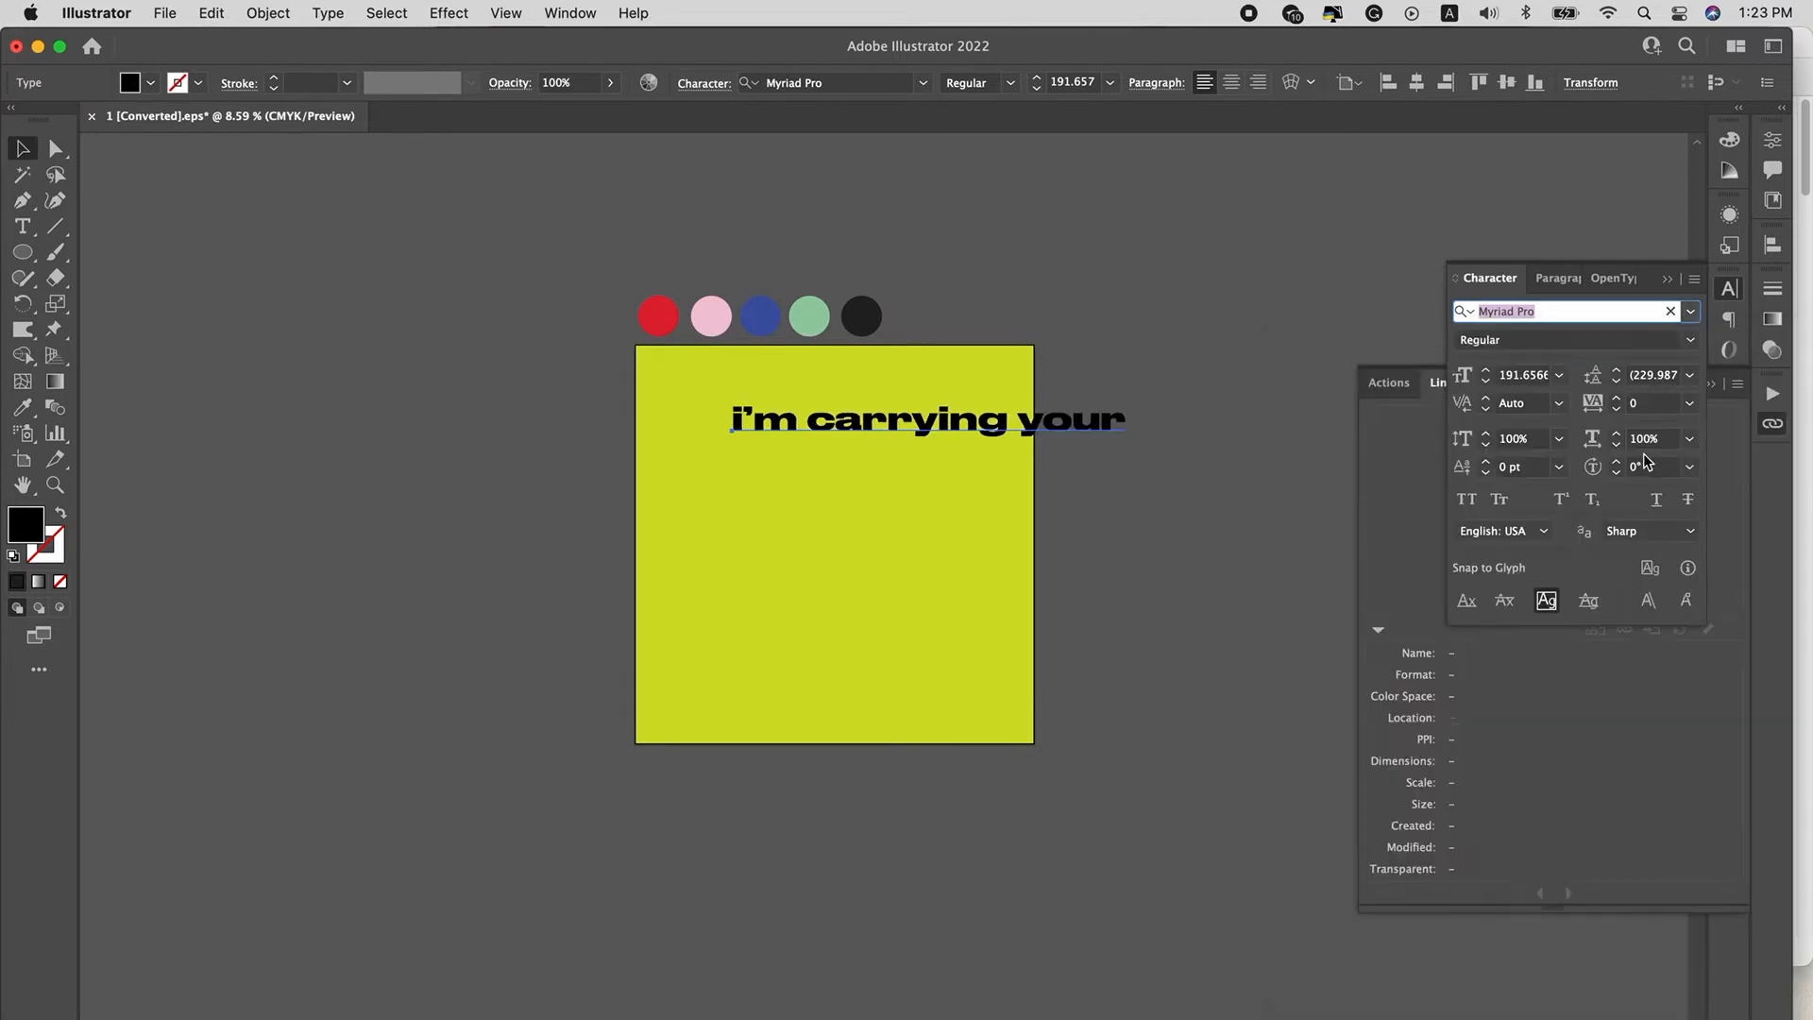
pyautogui.click(1467, 499)
# Shrink the text line to fit inside the artboard and set its font size to 100 pt.
pyautogui.moveTo(1214, 407); pyautogui.dragTo(982, 391)
pyautogui.click(1039, 77)
pyautogui.click(1039, 78)
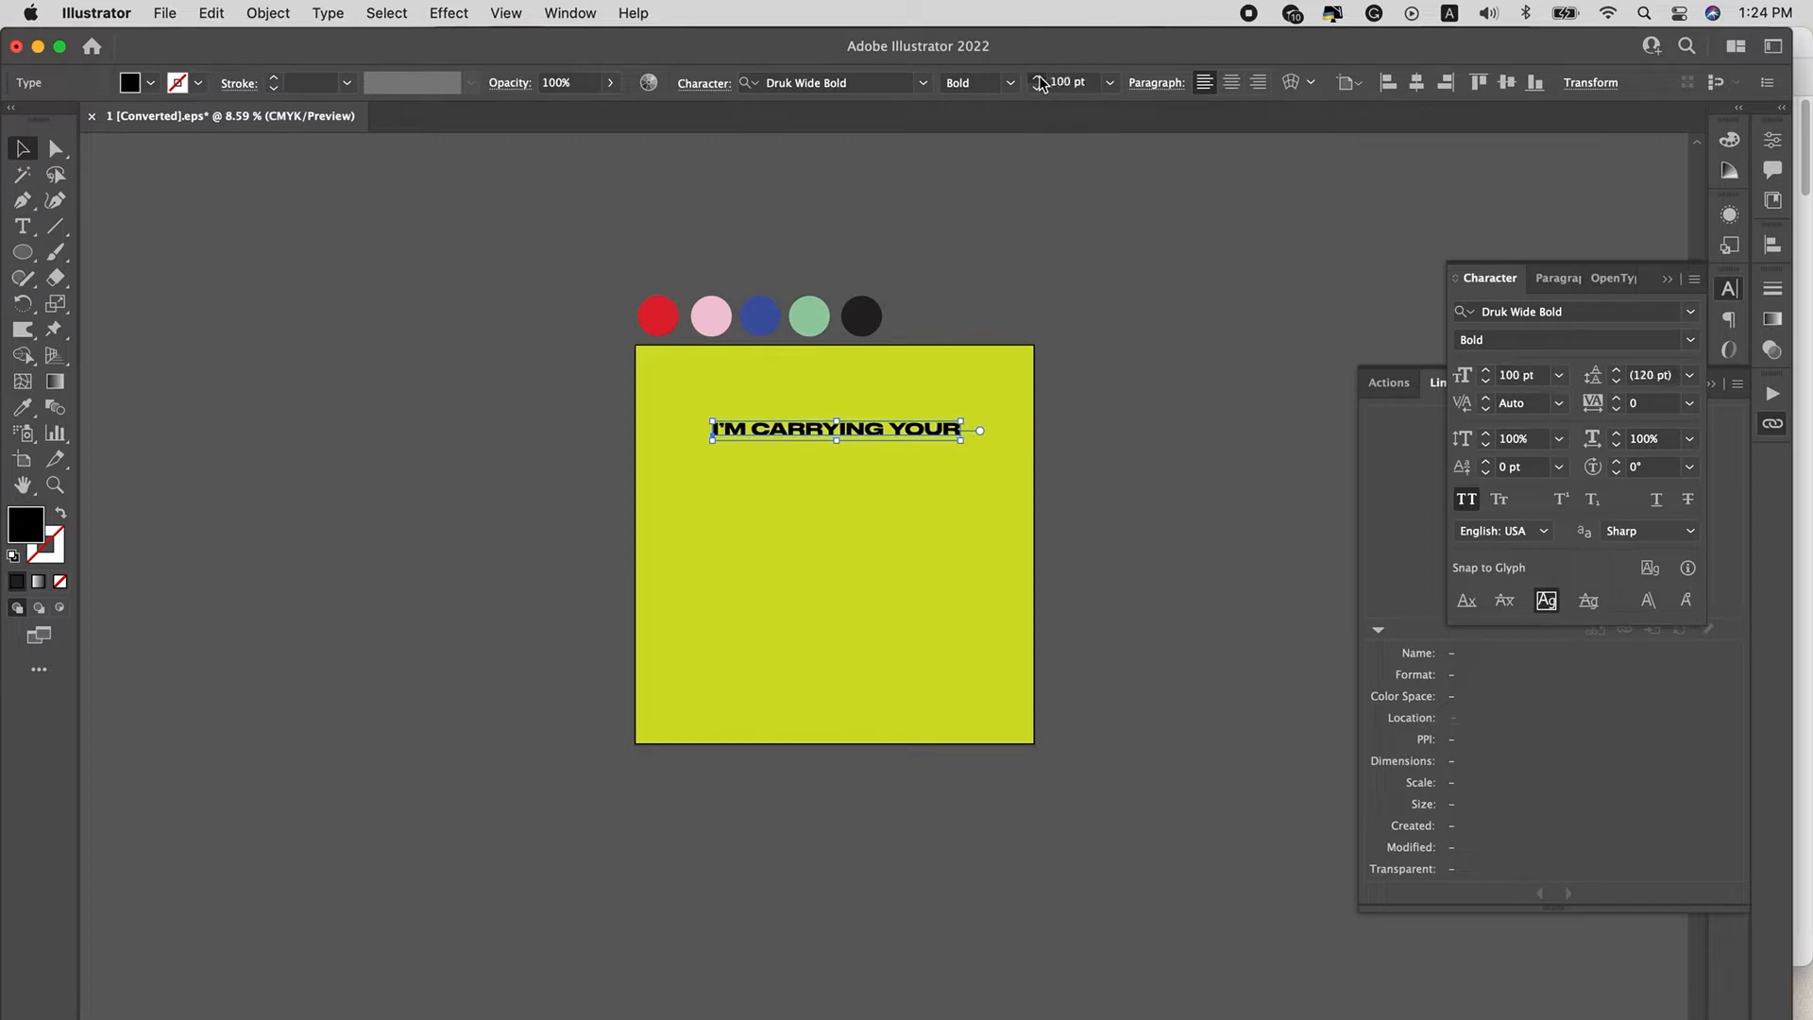
pyautogui.click(1039, 77)
pyautogui.click(1043, 86)
# Recolor the text line with the Eyedropper, sampling the blue palette circle above the artboard.
pyautogui.press('i')
pyautogui.click(711, 315)
pyautogui.click(760, 315)
pyautogui.press('v')
pyautogui.click(1124, 322)
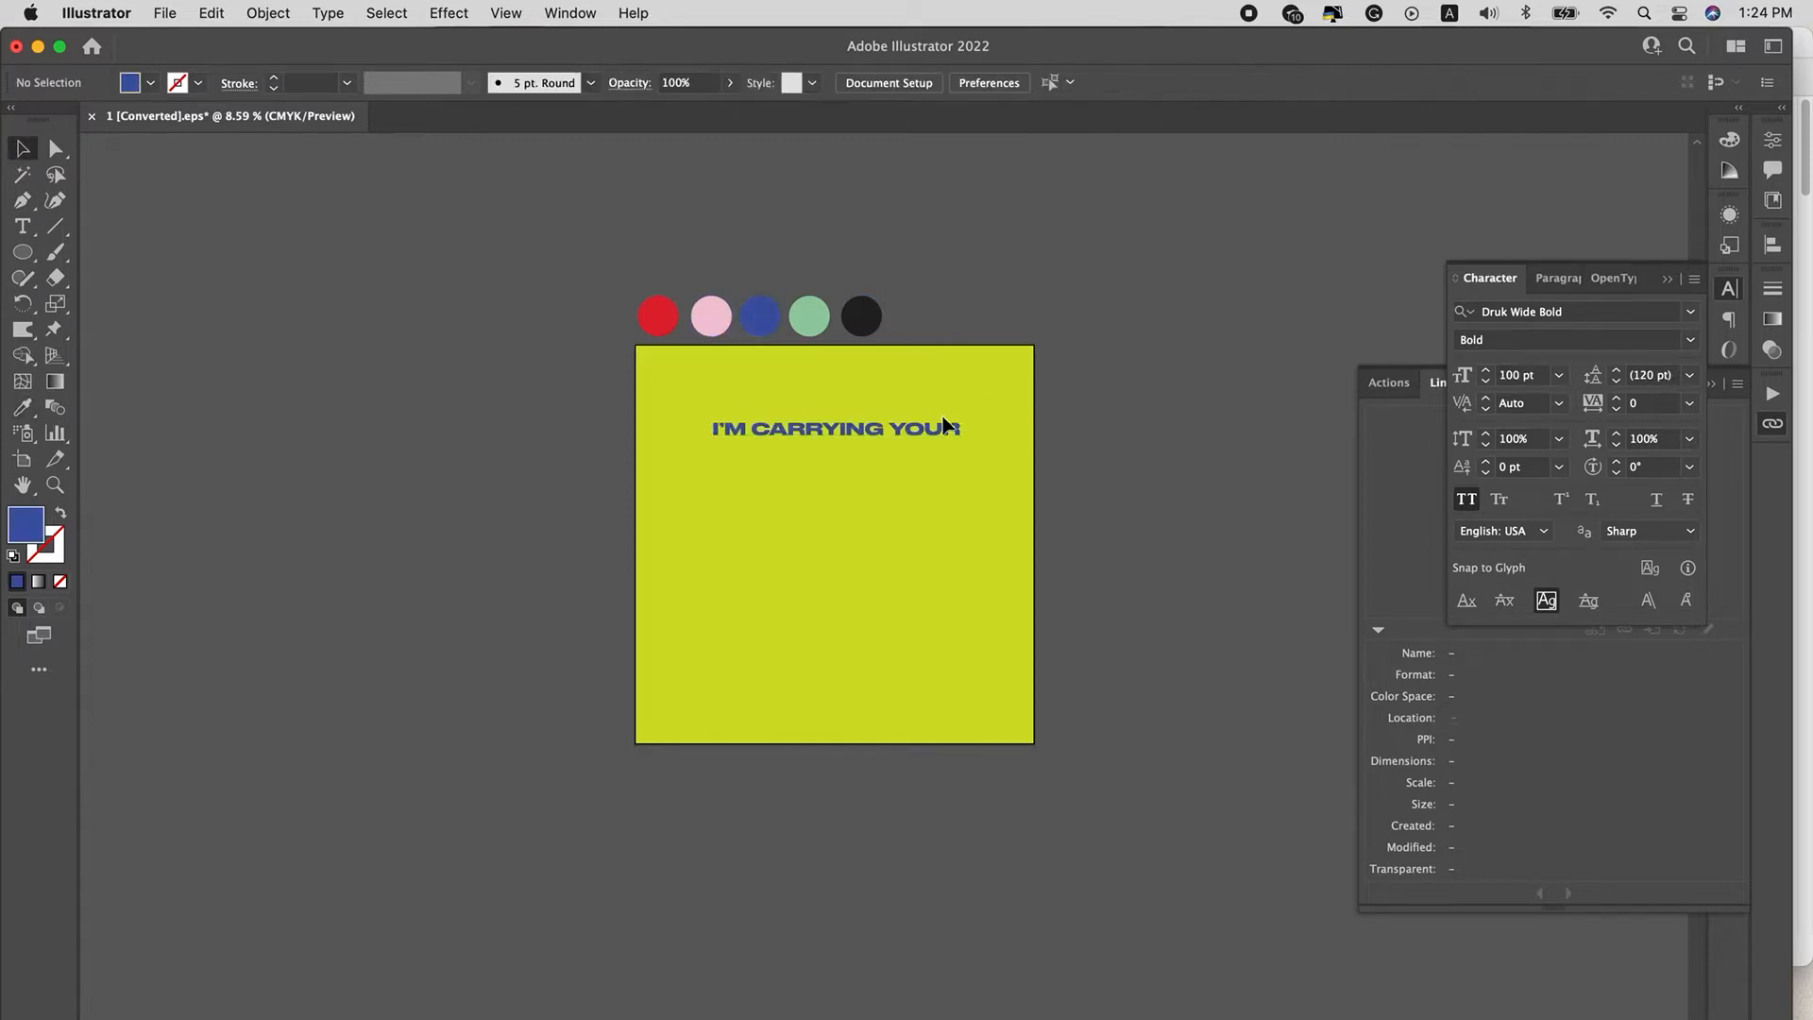
# Duplicate the line directly beneath itself as "LOVE" and enlarge the word to match the width of the line above.
pyautogui.moveTo(944, 432); pyautogui.dragTo(941, 466)
pyautogui.tripleClick(942, 465)
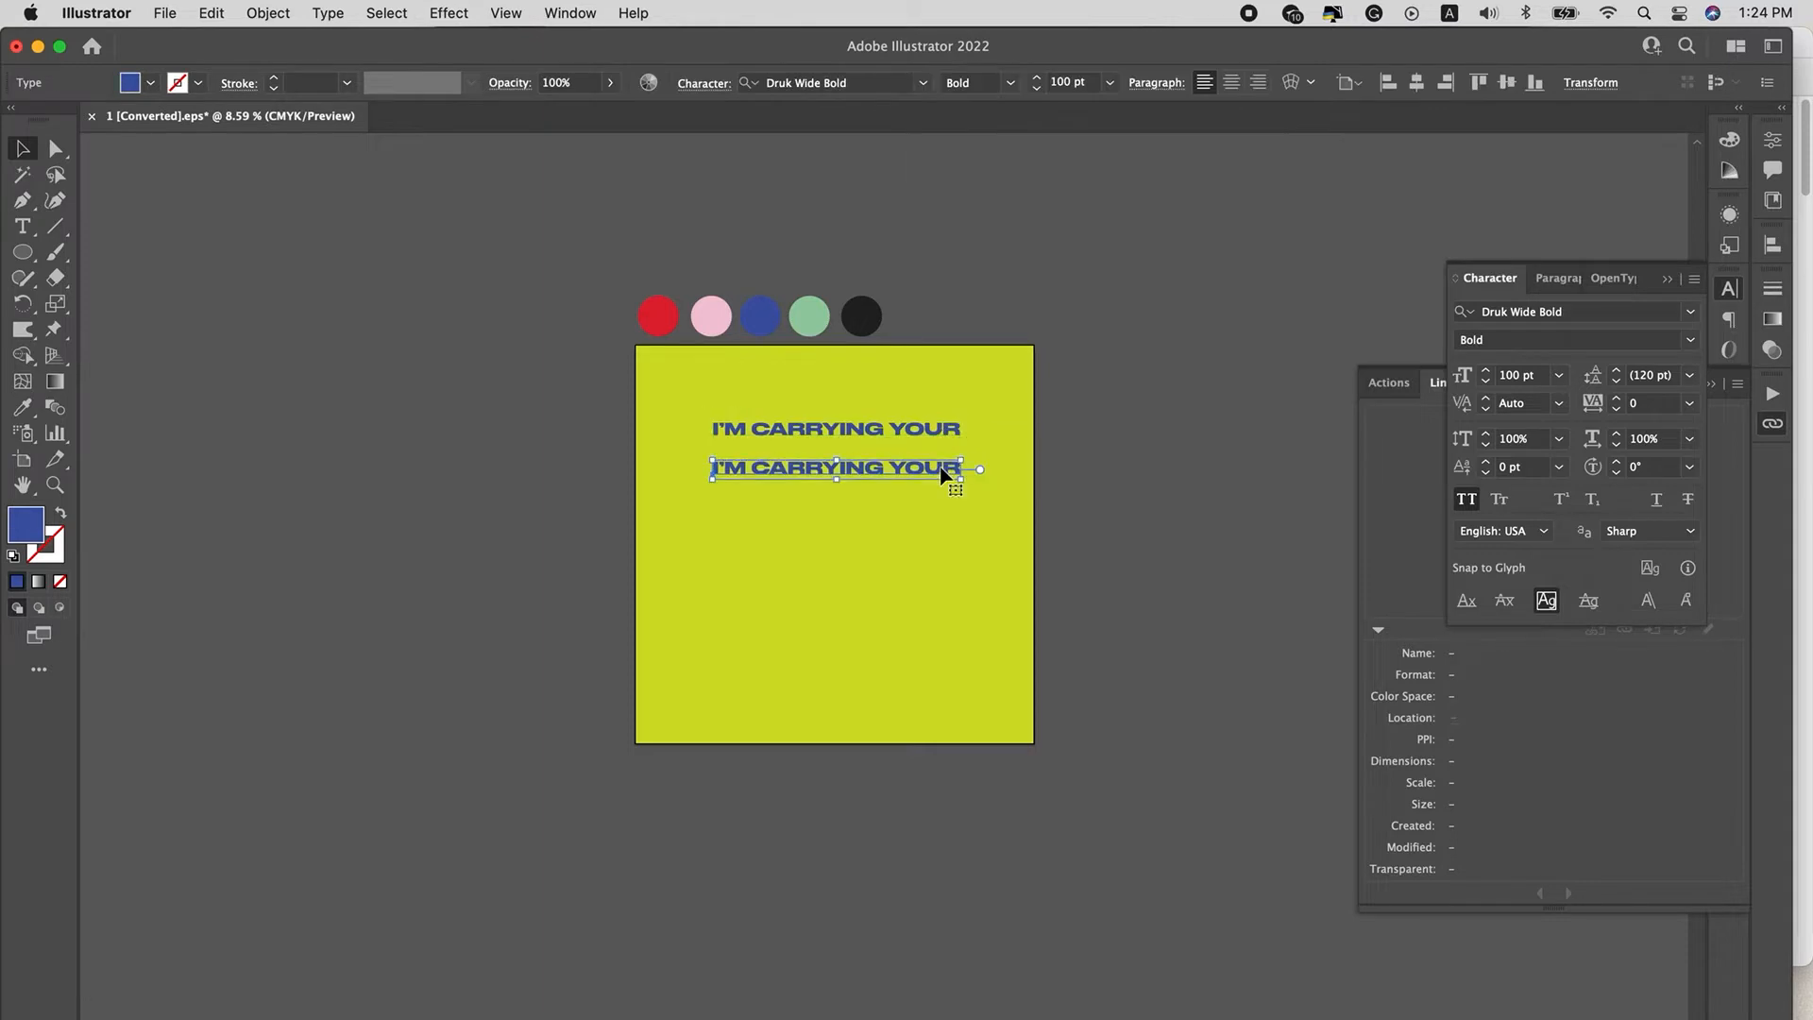
pyautogui.write('LOVE')
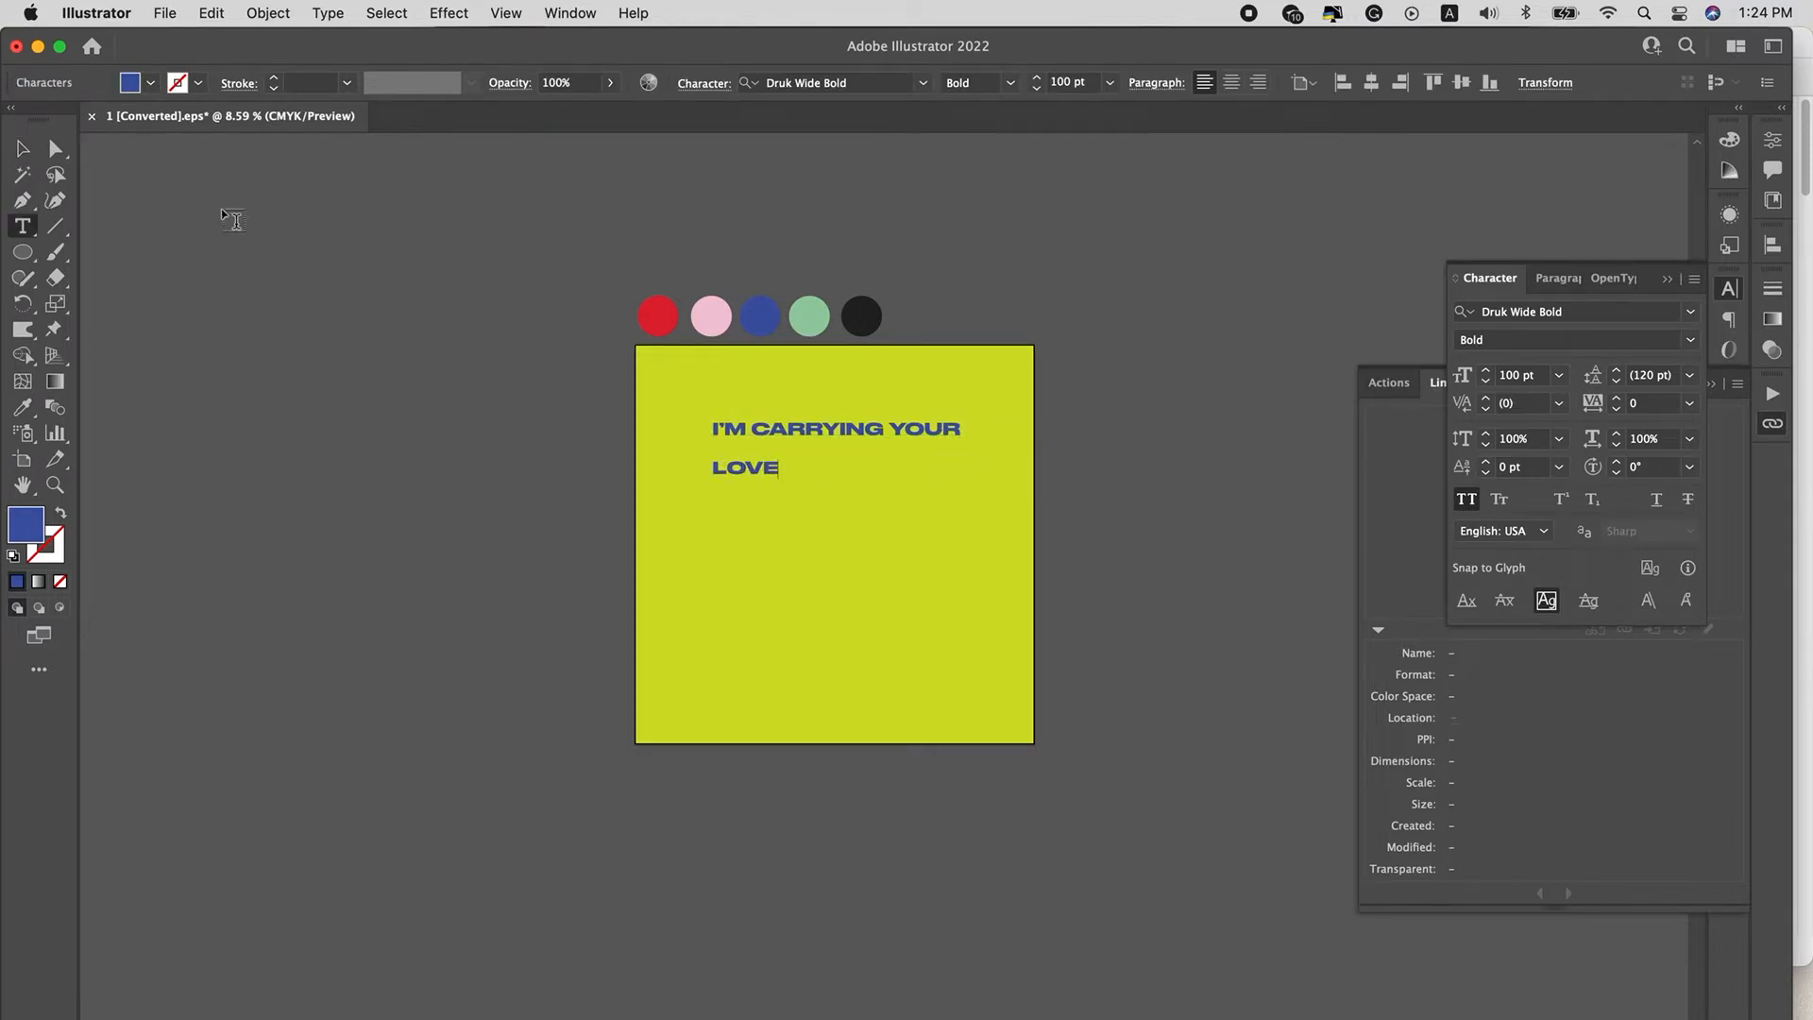
pyautogui.click(23, 149)
pyautogui.moveTo(784, 481); pyautogui.dragTo(918, 472)
# Recolor the word LOVE by sampling the red palette circle with the Eyedropper.
pyautogui.press('i')
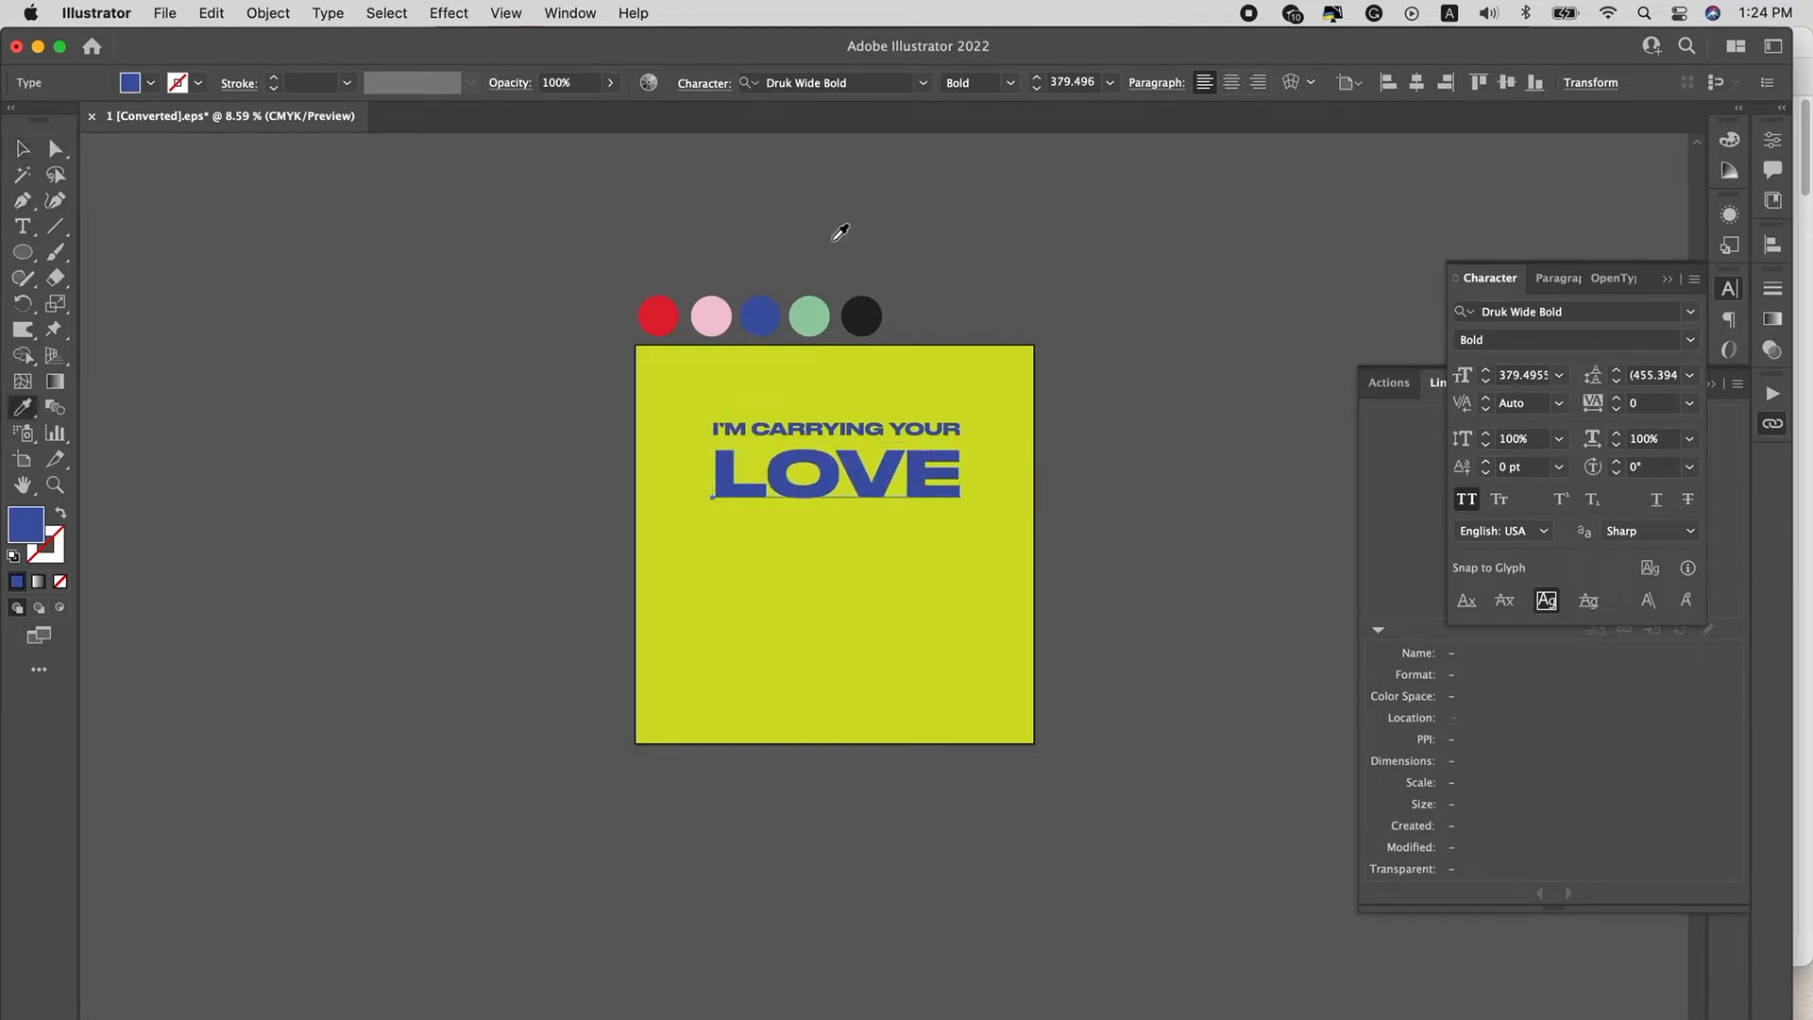
pyautogui.press('v')
pyautogui.click(982, 552)
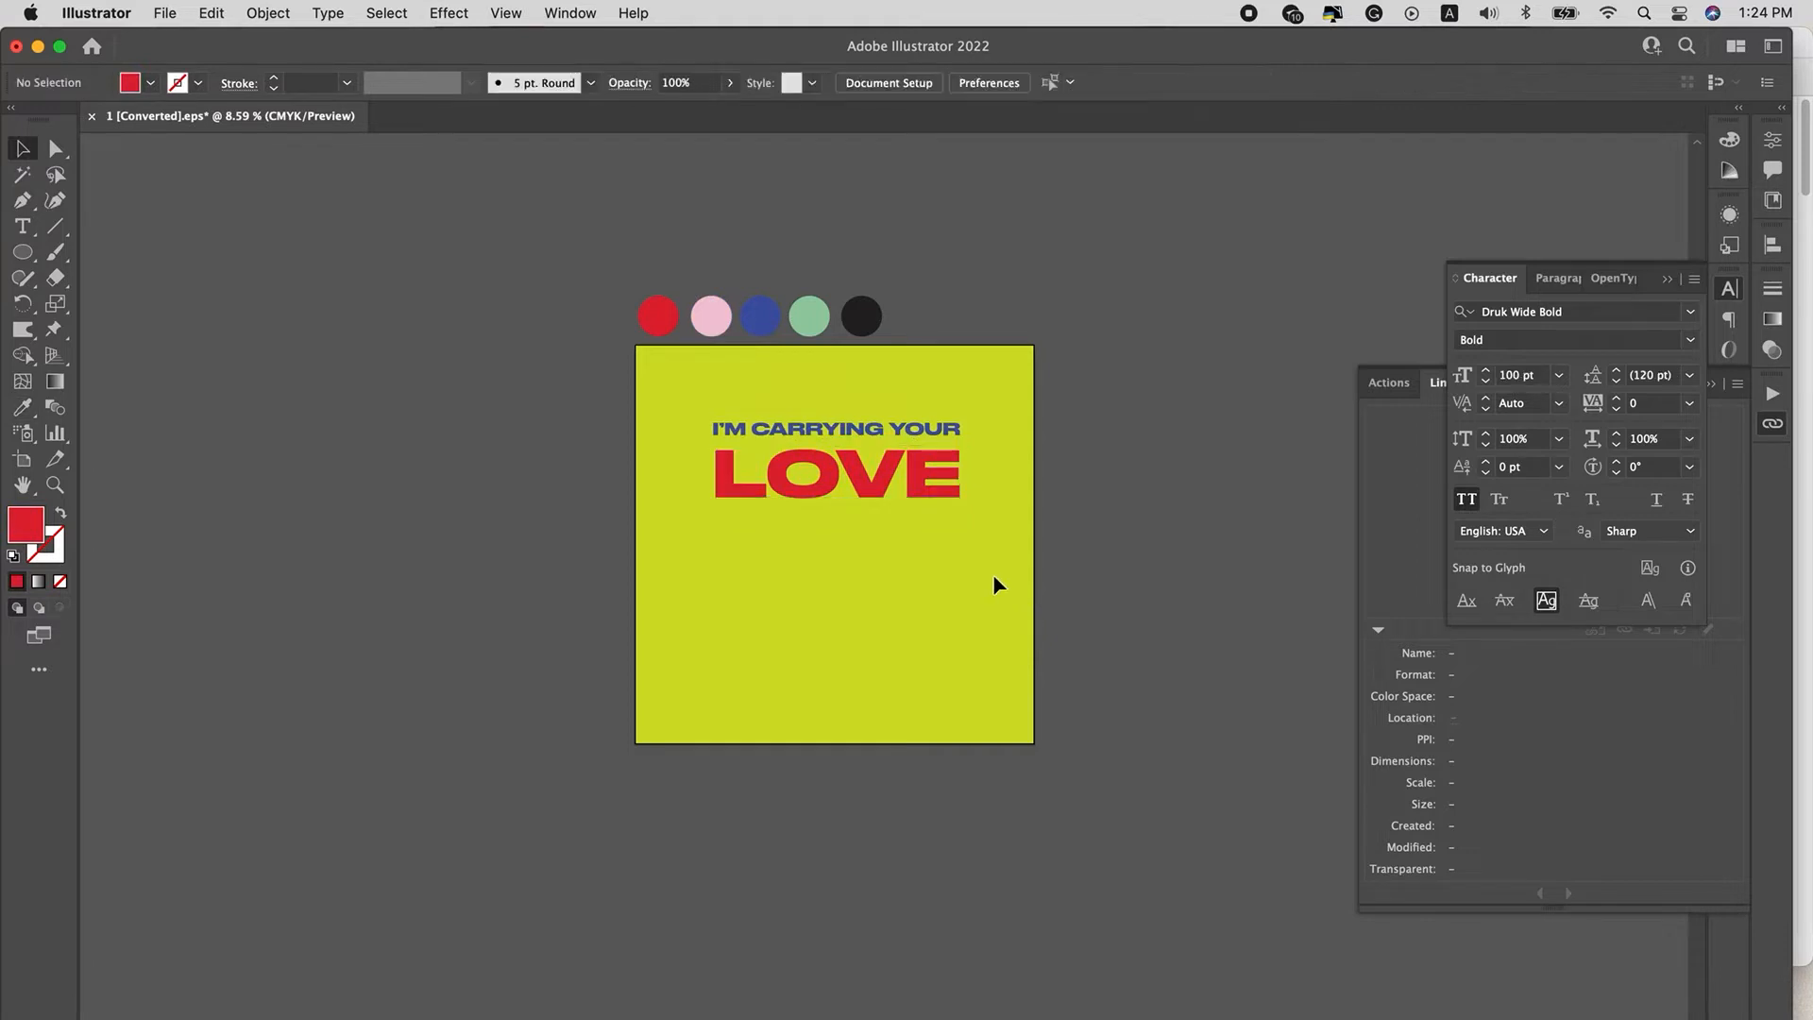
# Align the word LOVE and the blue line above it with each other.
pyautogui.click(940, 501)
pyautogui.keyDown('shift'); pyautogui.click(838, 430); pyautogui.keyUp('shift')
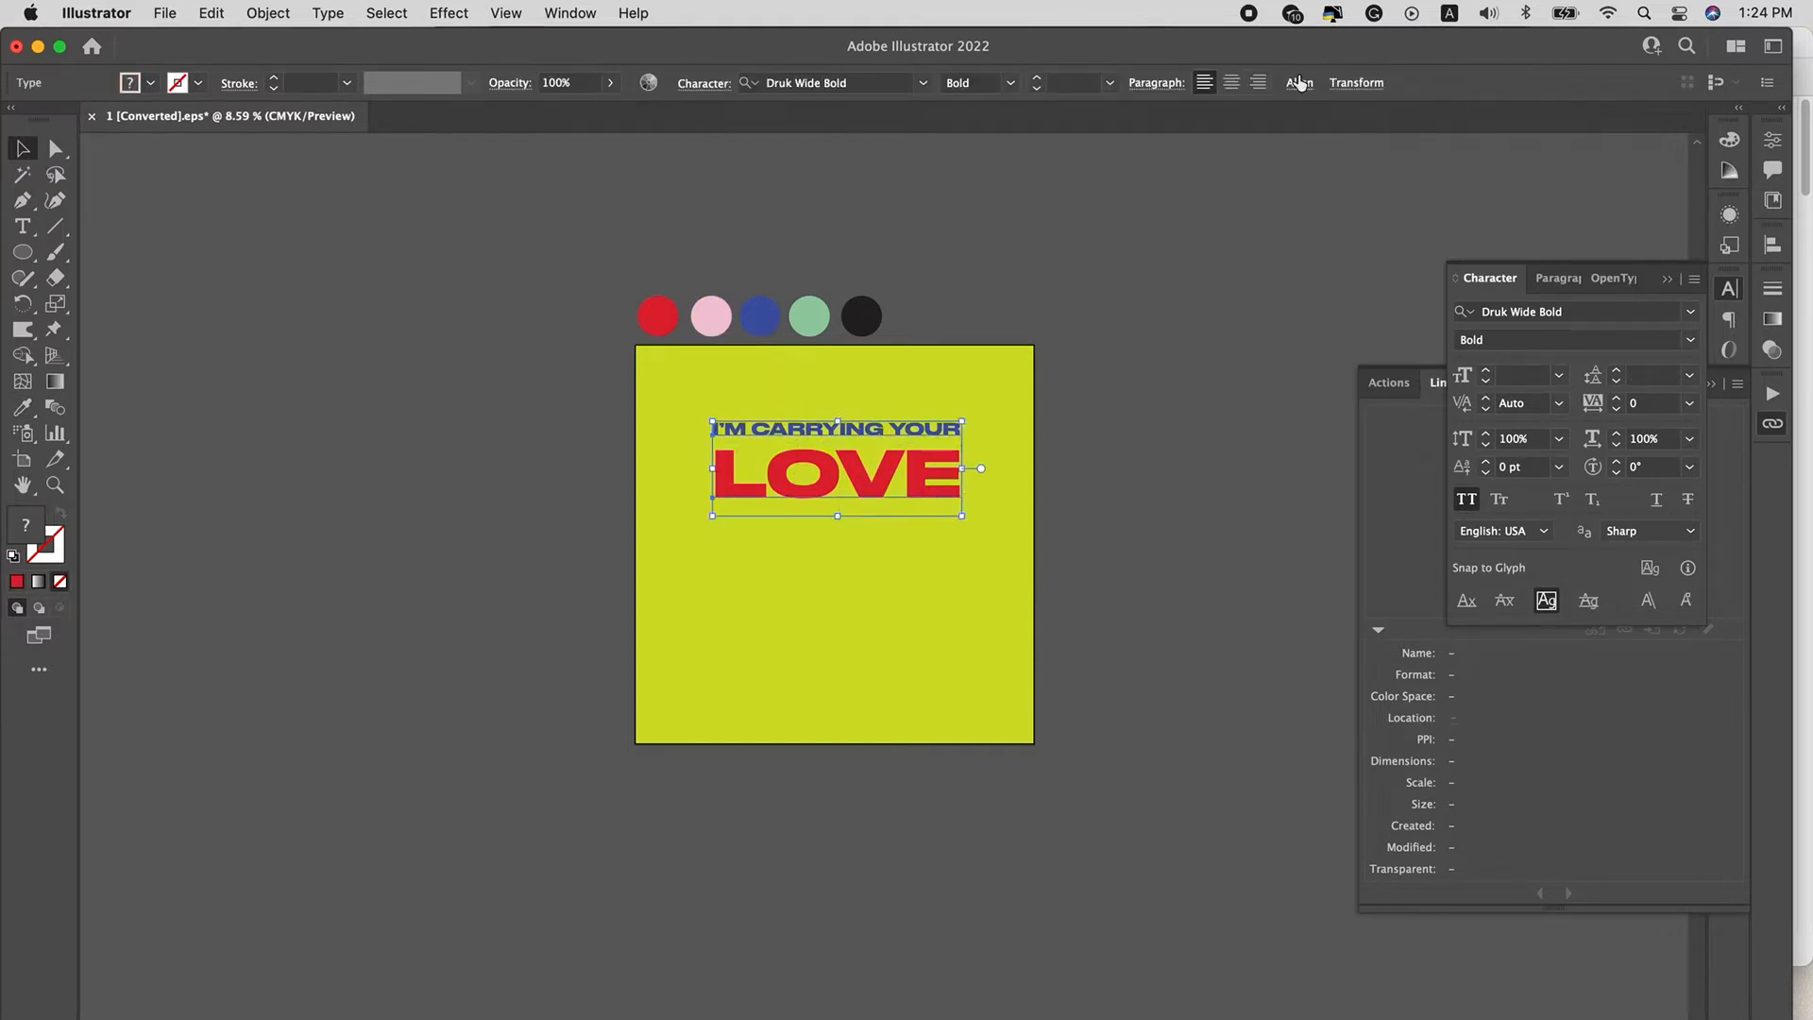
pyautogui.click(1300, 84)
pyautogui.click(1110, 143)
pyautogui.click(1095, 495)
pyautogui.click(478, 591)
# Convert the LOVE text into outlines.
pyautogui.click(732, 499)
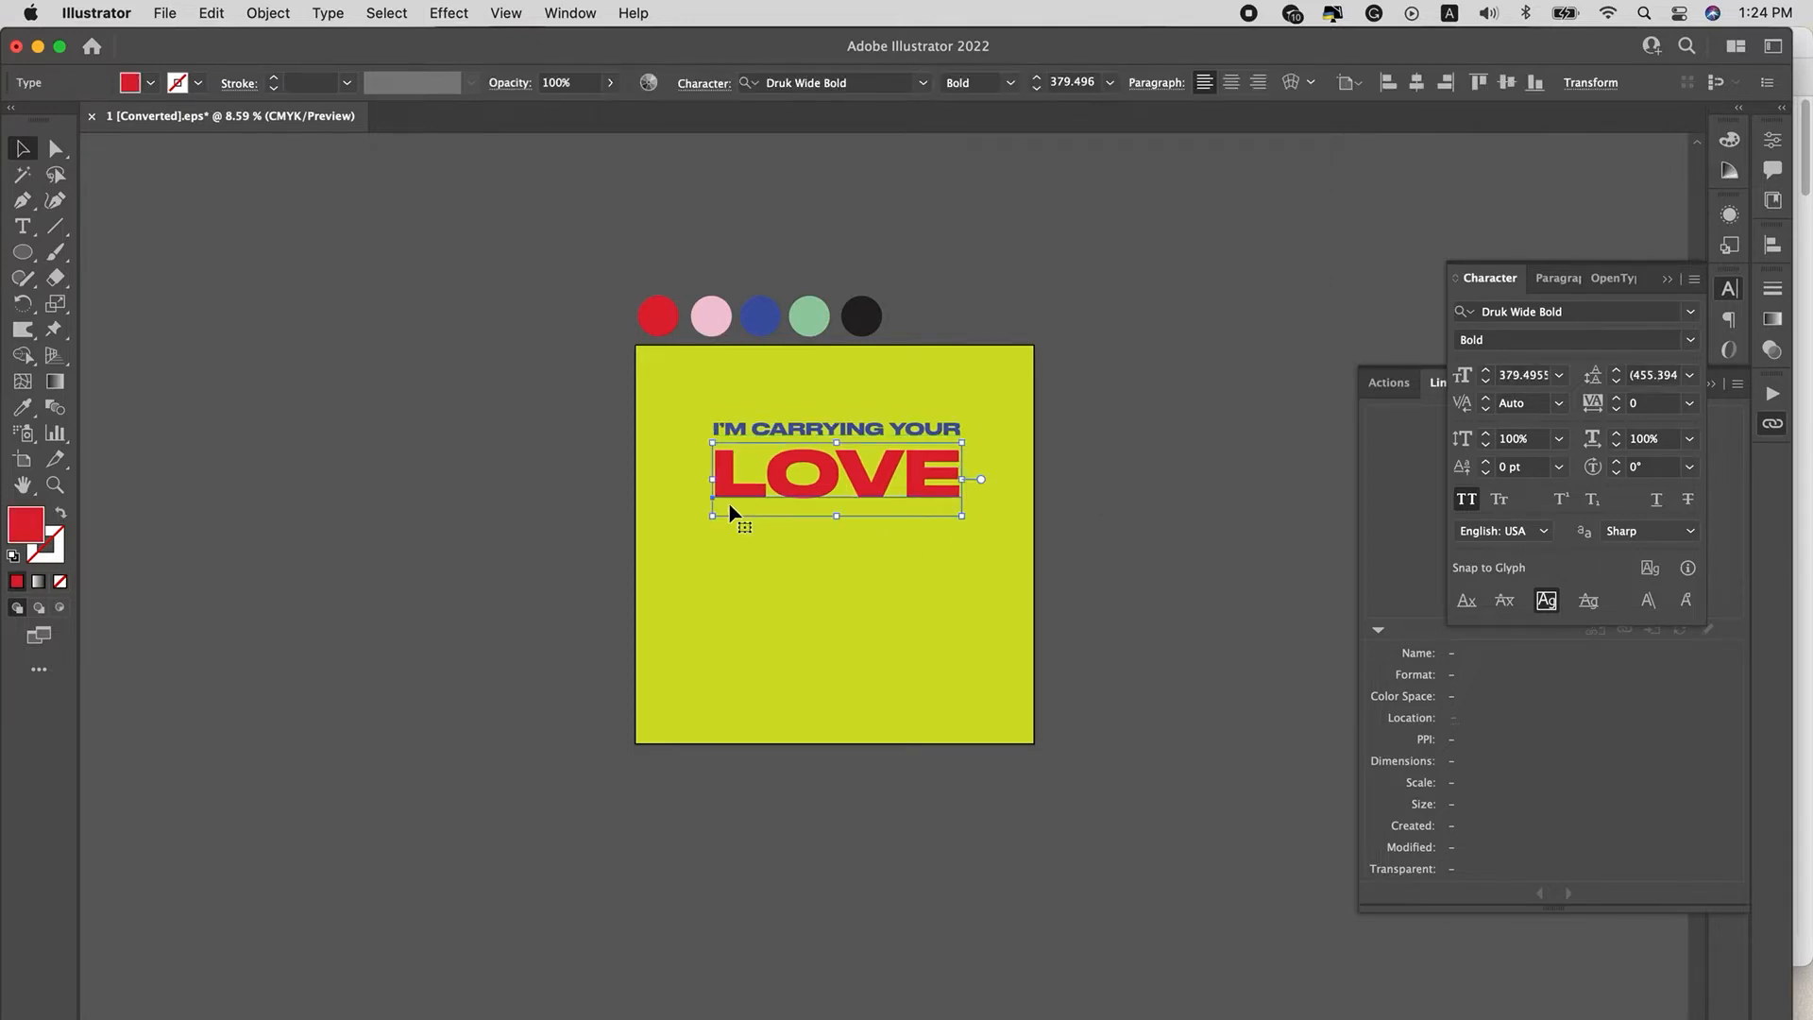
pyautogui.press('super+shift+o')
pyautogui.click(335, 402)
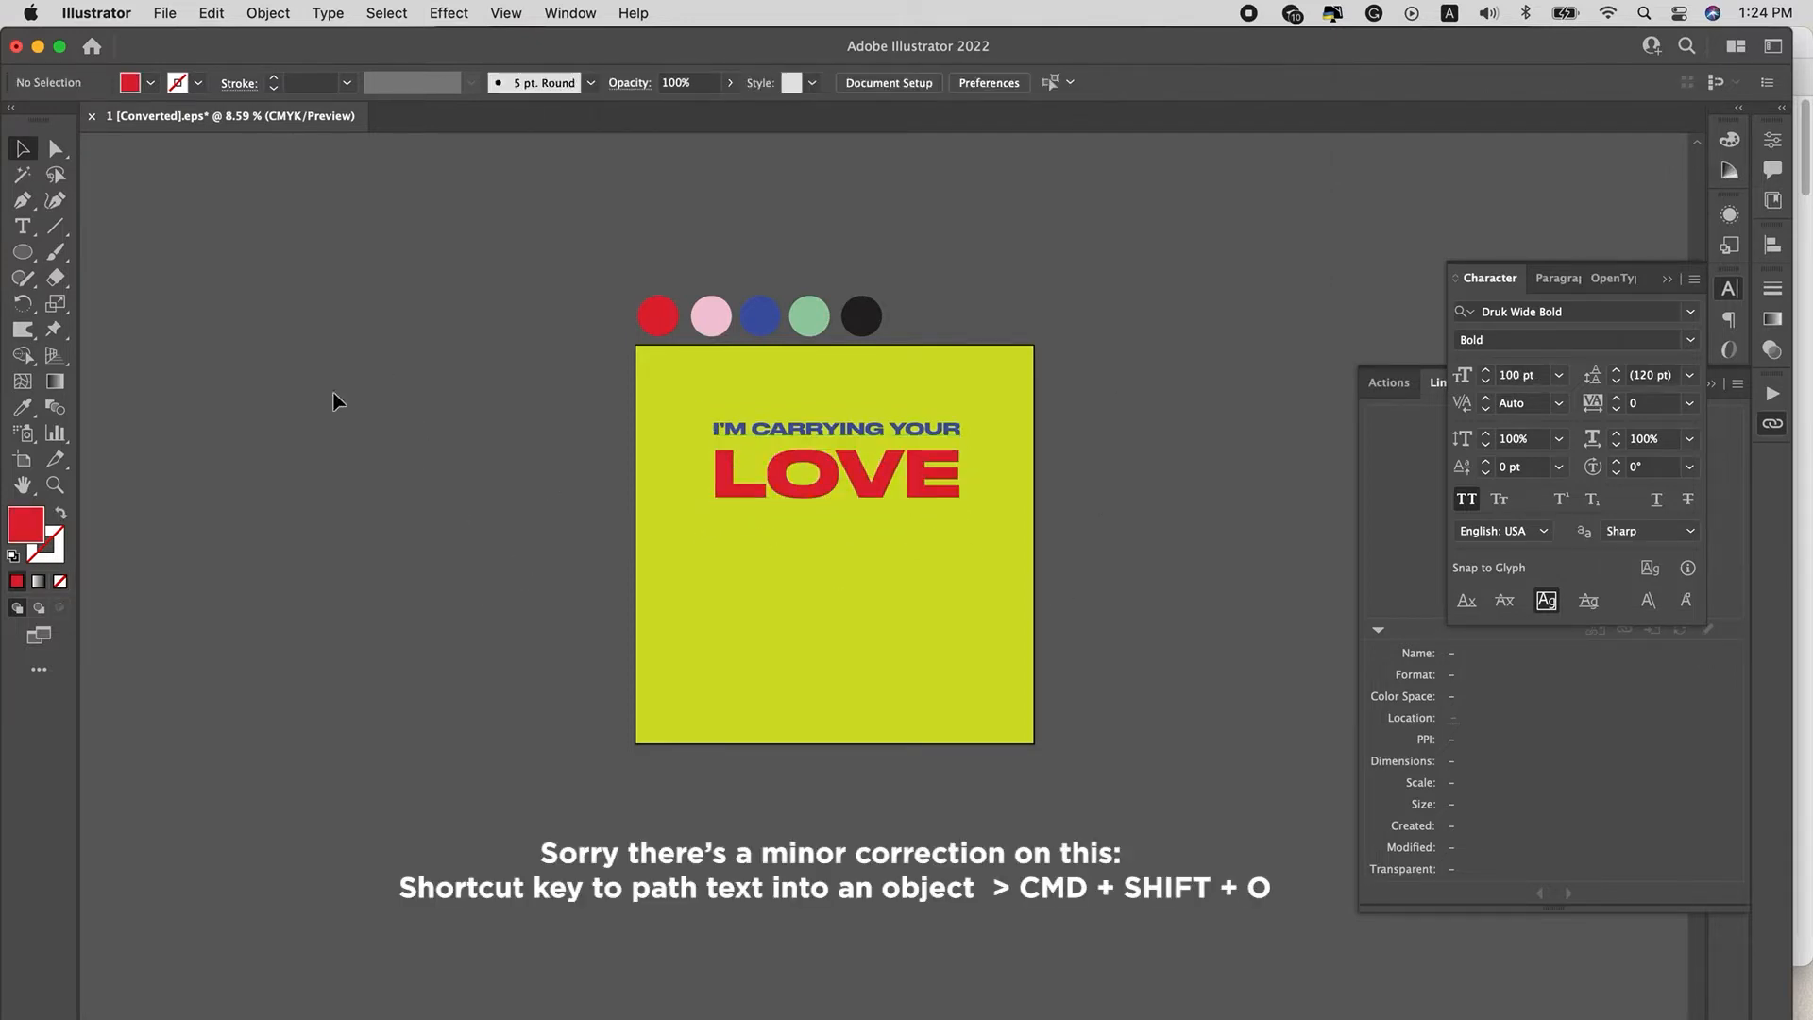
# Stretch the LOVE letters downward by moving their lower anchor points, including the inner notch of the V.
pyautogui.click(60, 151)
pyautogui.scroll(2, 836, 629)
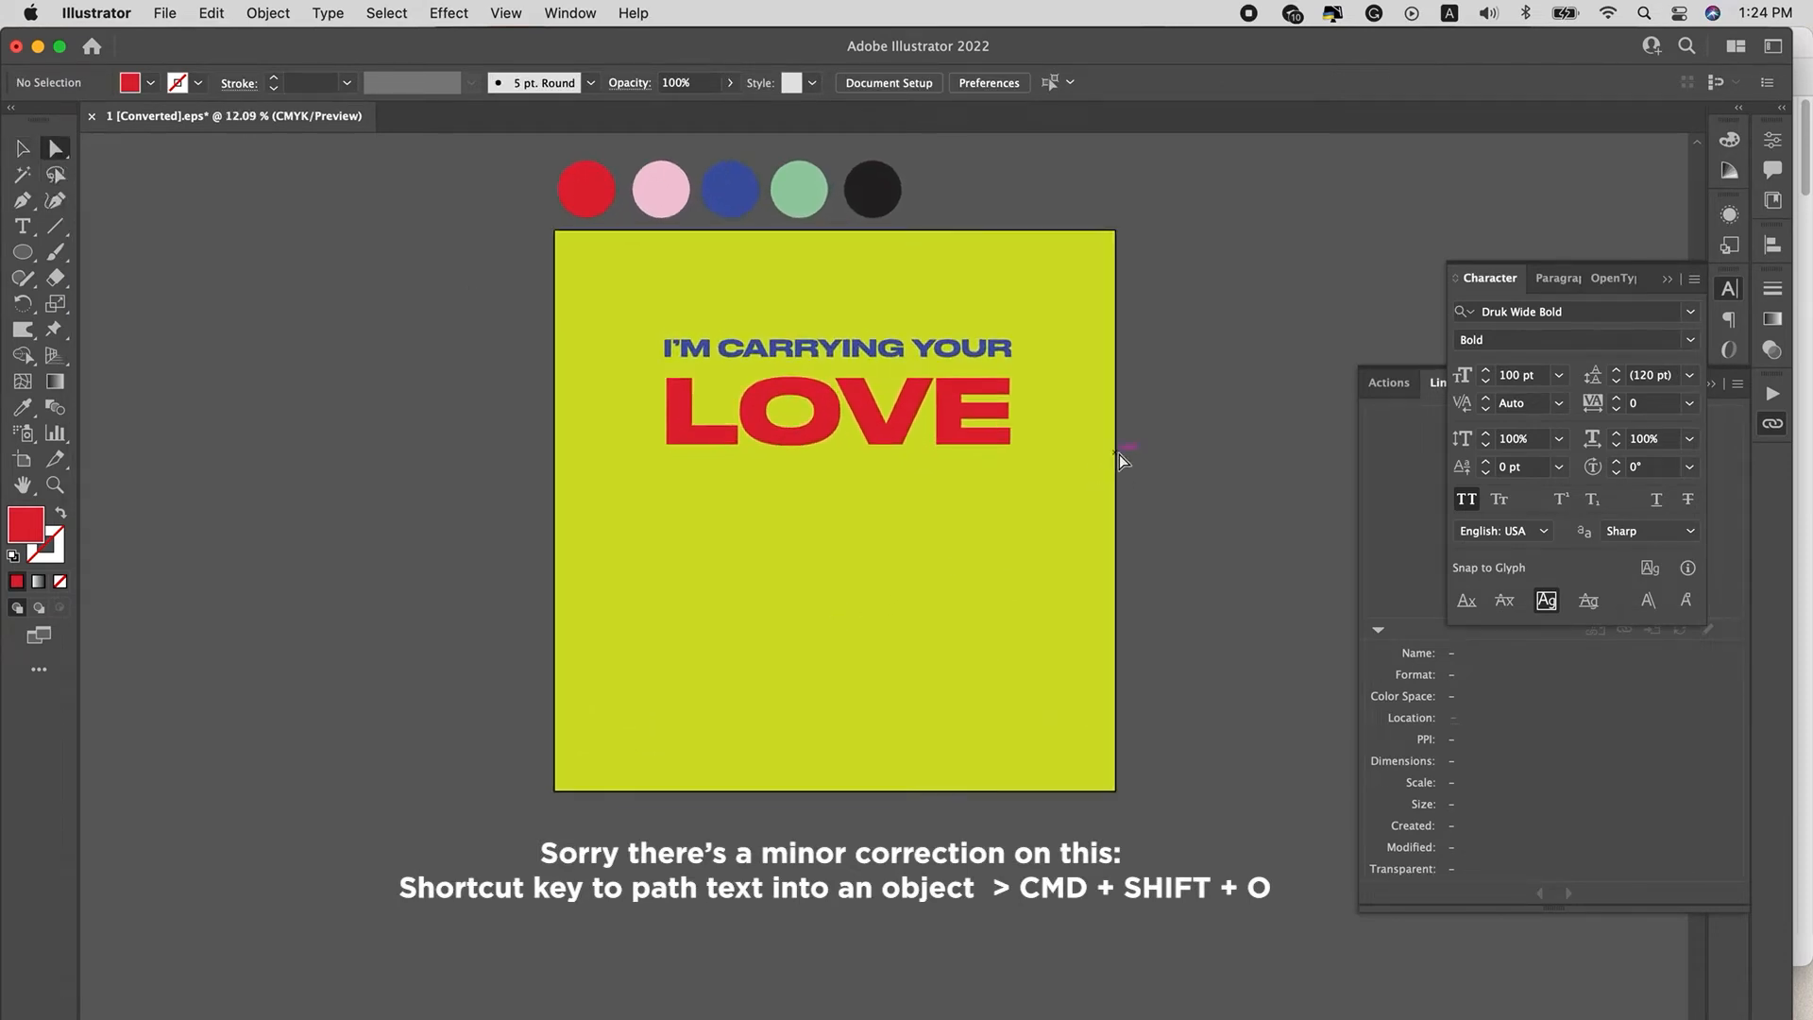
pyautogui.click(661, 428)
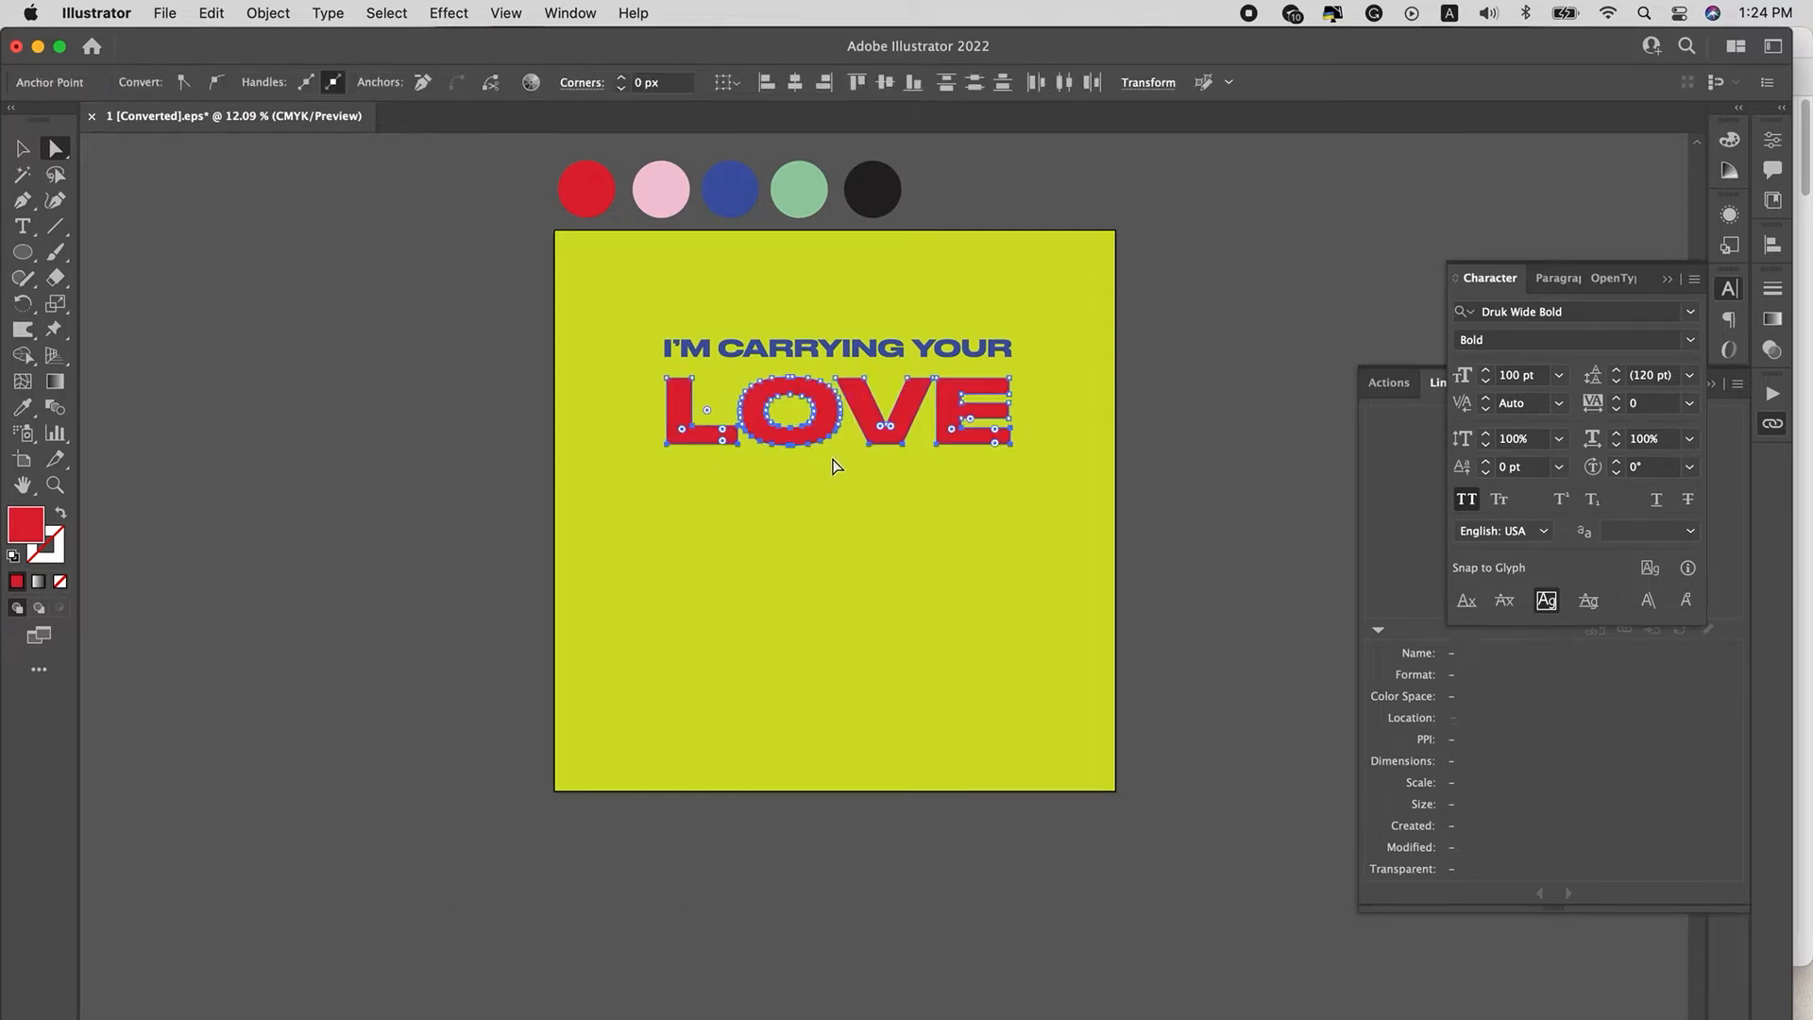
pyautogui.moveTo(866, 503); pyautogui.dragTo(859, 684)
pyautogui.moveTo(886, 425); pyautogui.dragTo(885, 651)
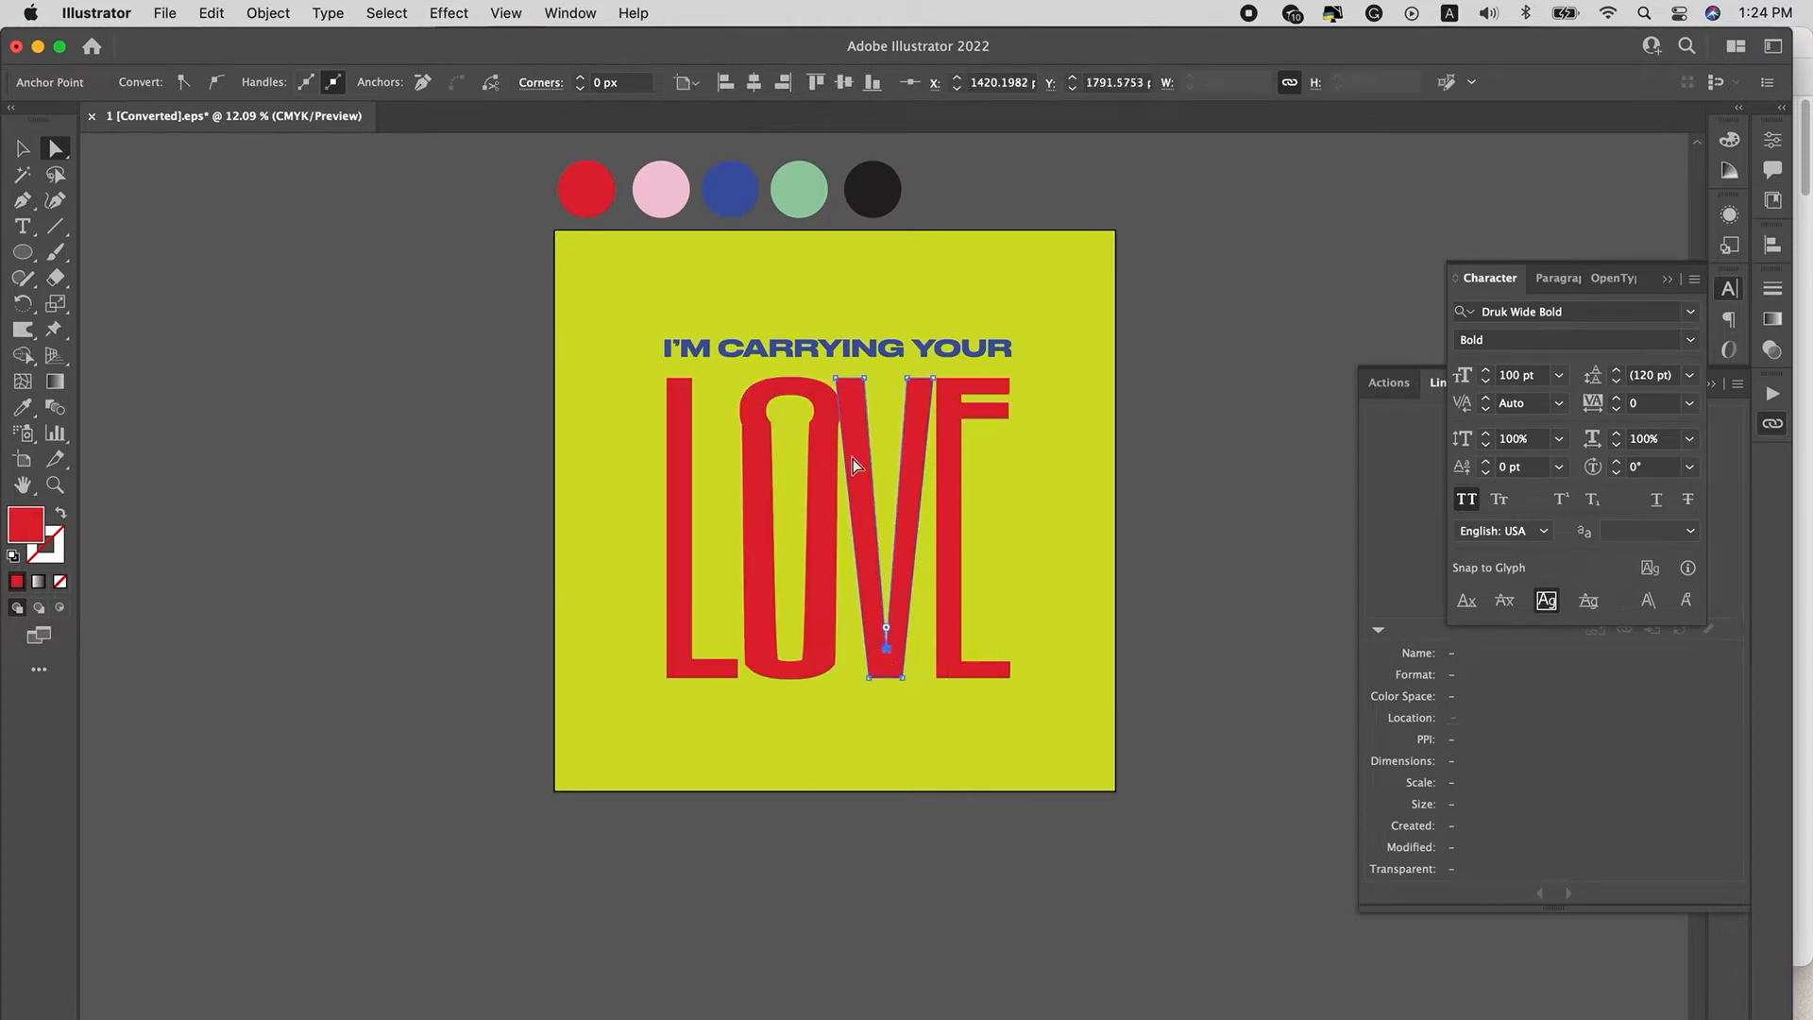
pyautogui.click(822, 698)
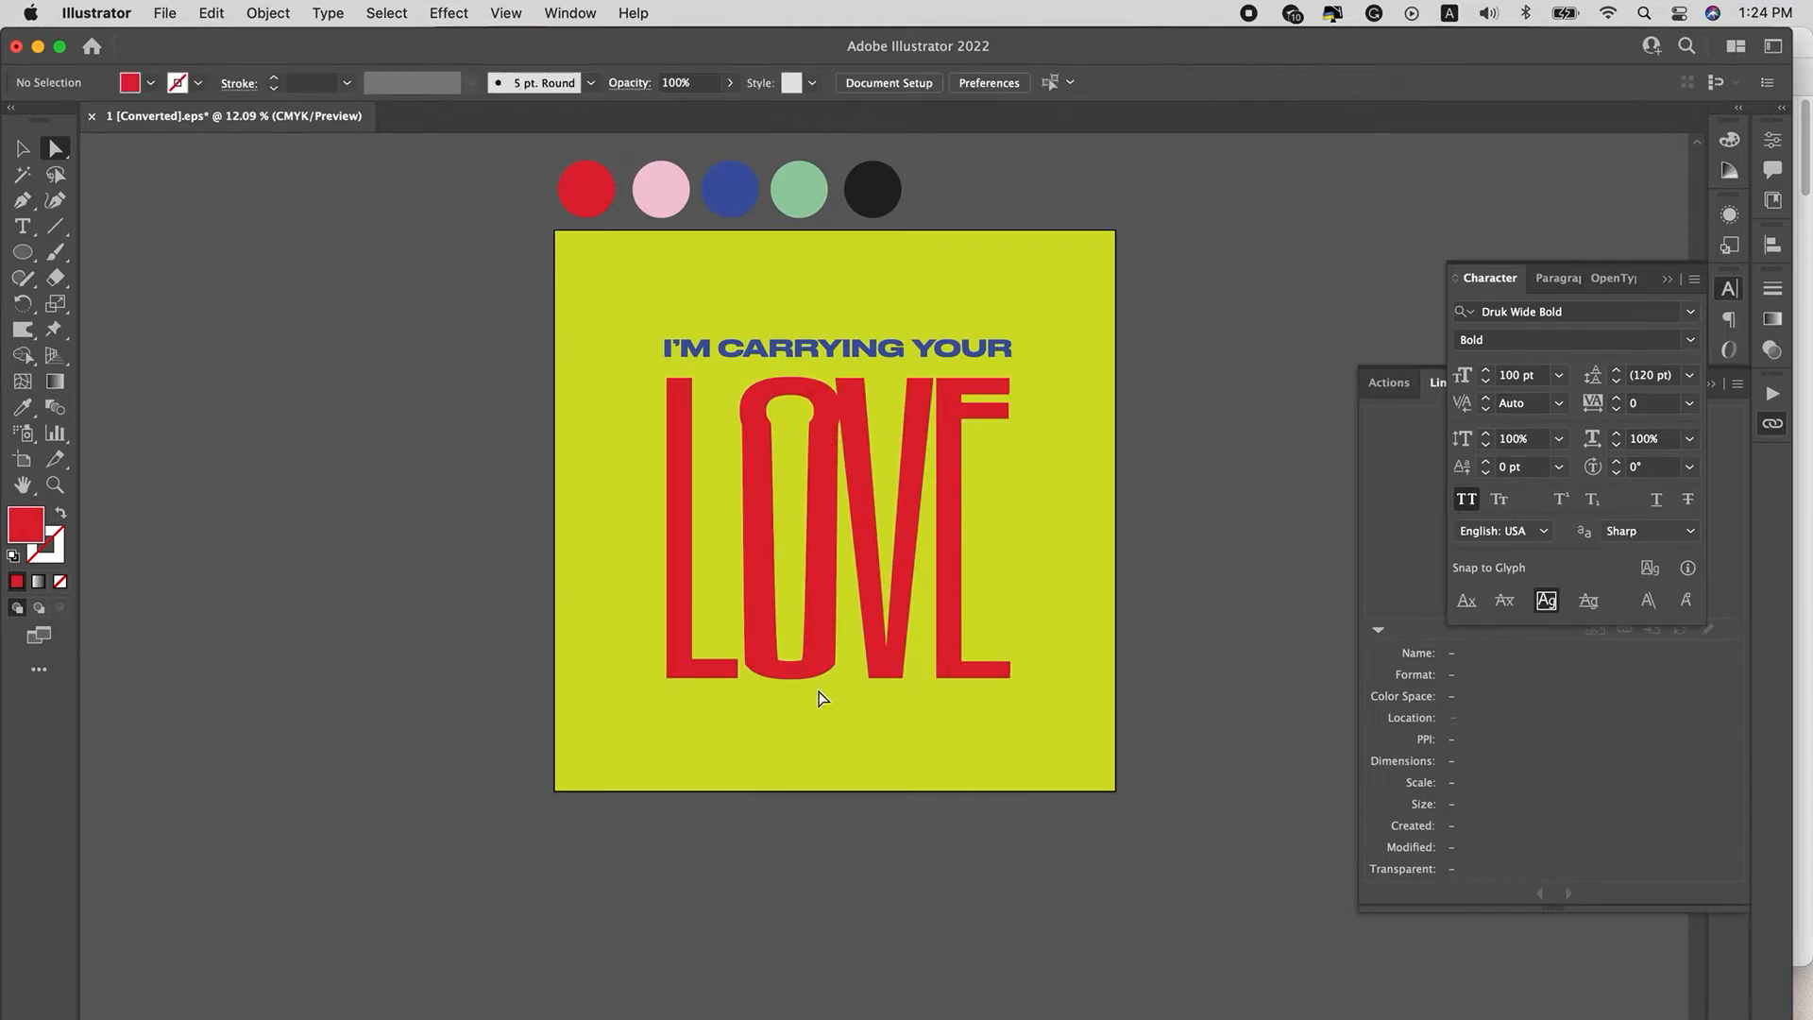
# Apply an Envelope Distort mesh with 4 rows and 3 columns to the LOVE letters.
pyautogui.press('v')
pyautogui.moveTo(621, 522); pyautogui.dragTo(613, 514)
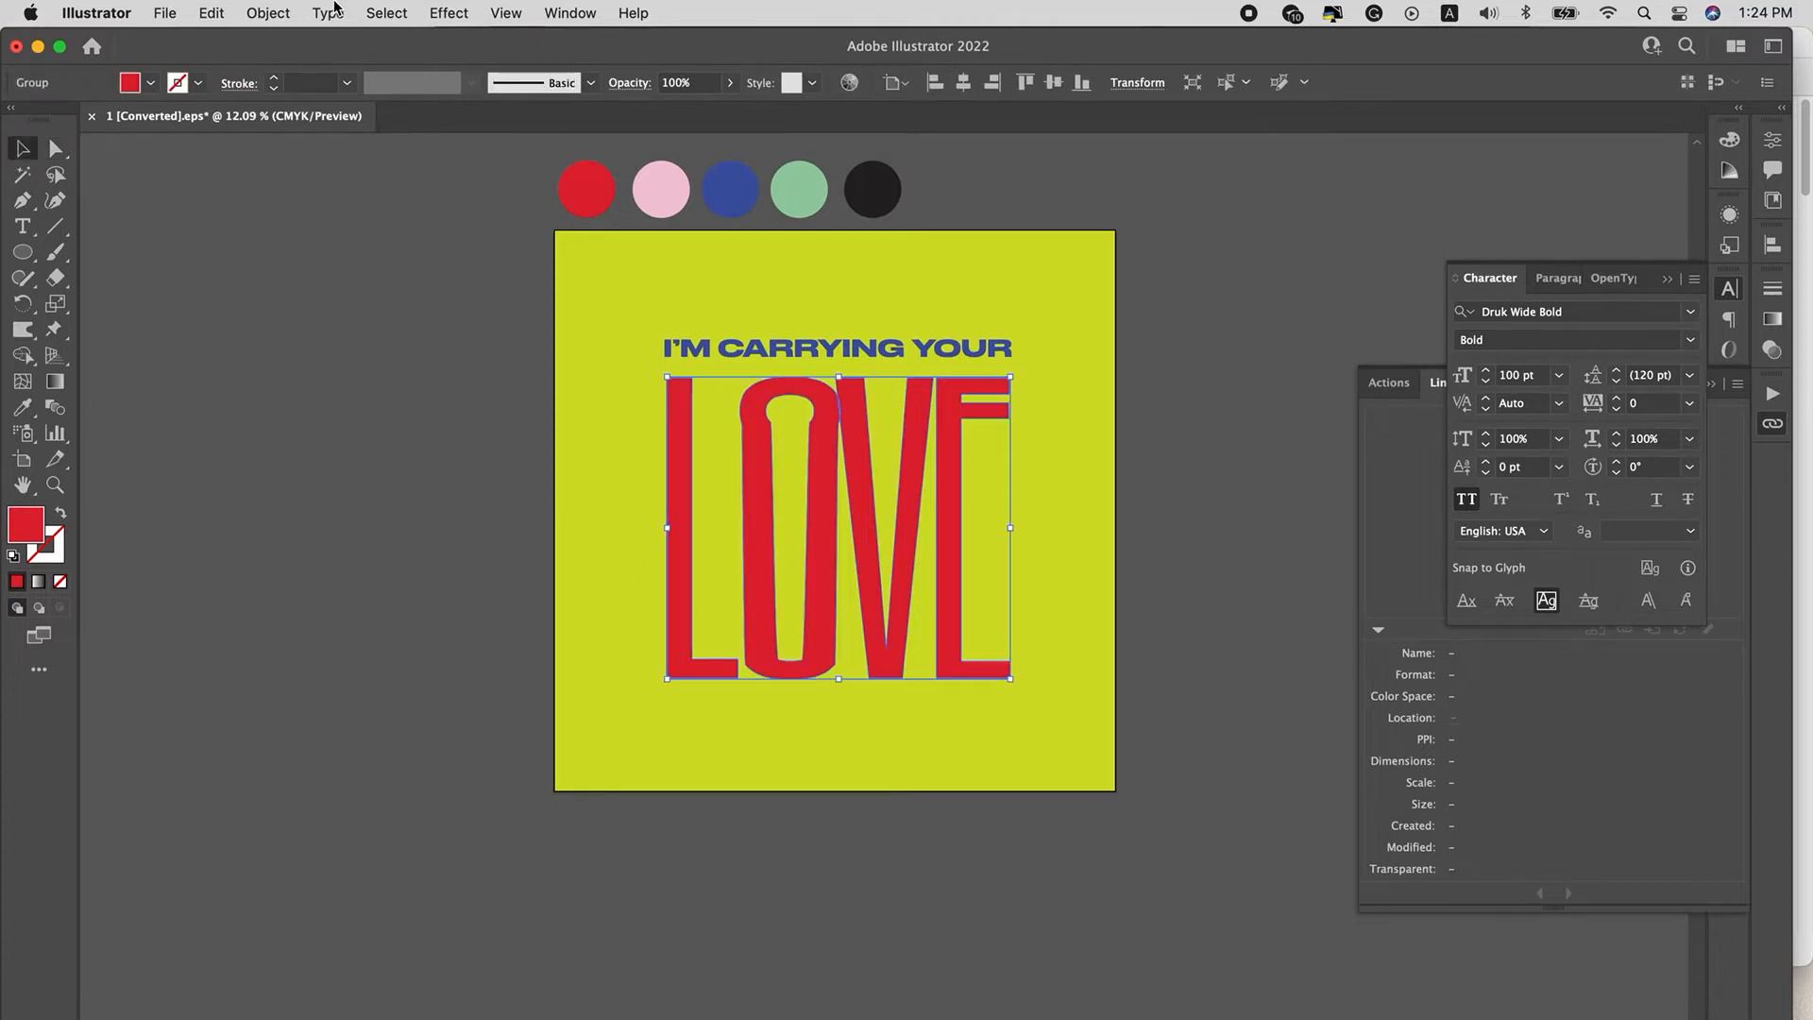
pyautogui.click(255, 12)
pyautogui.moveTo(391, 581)
pyautogui.moveTo(372, 674)
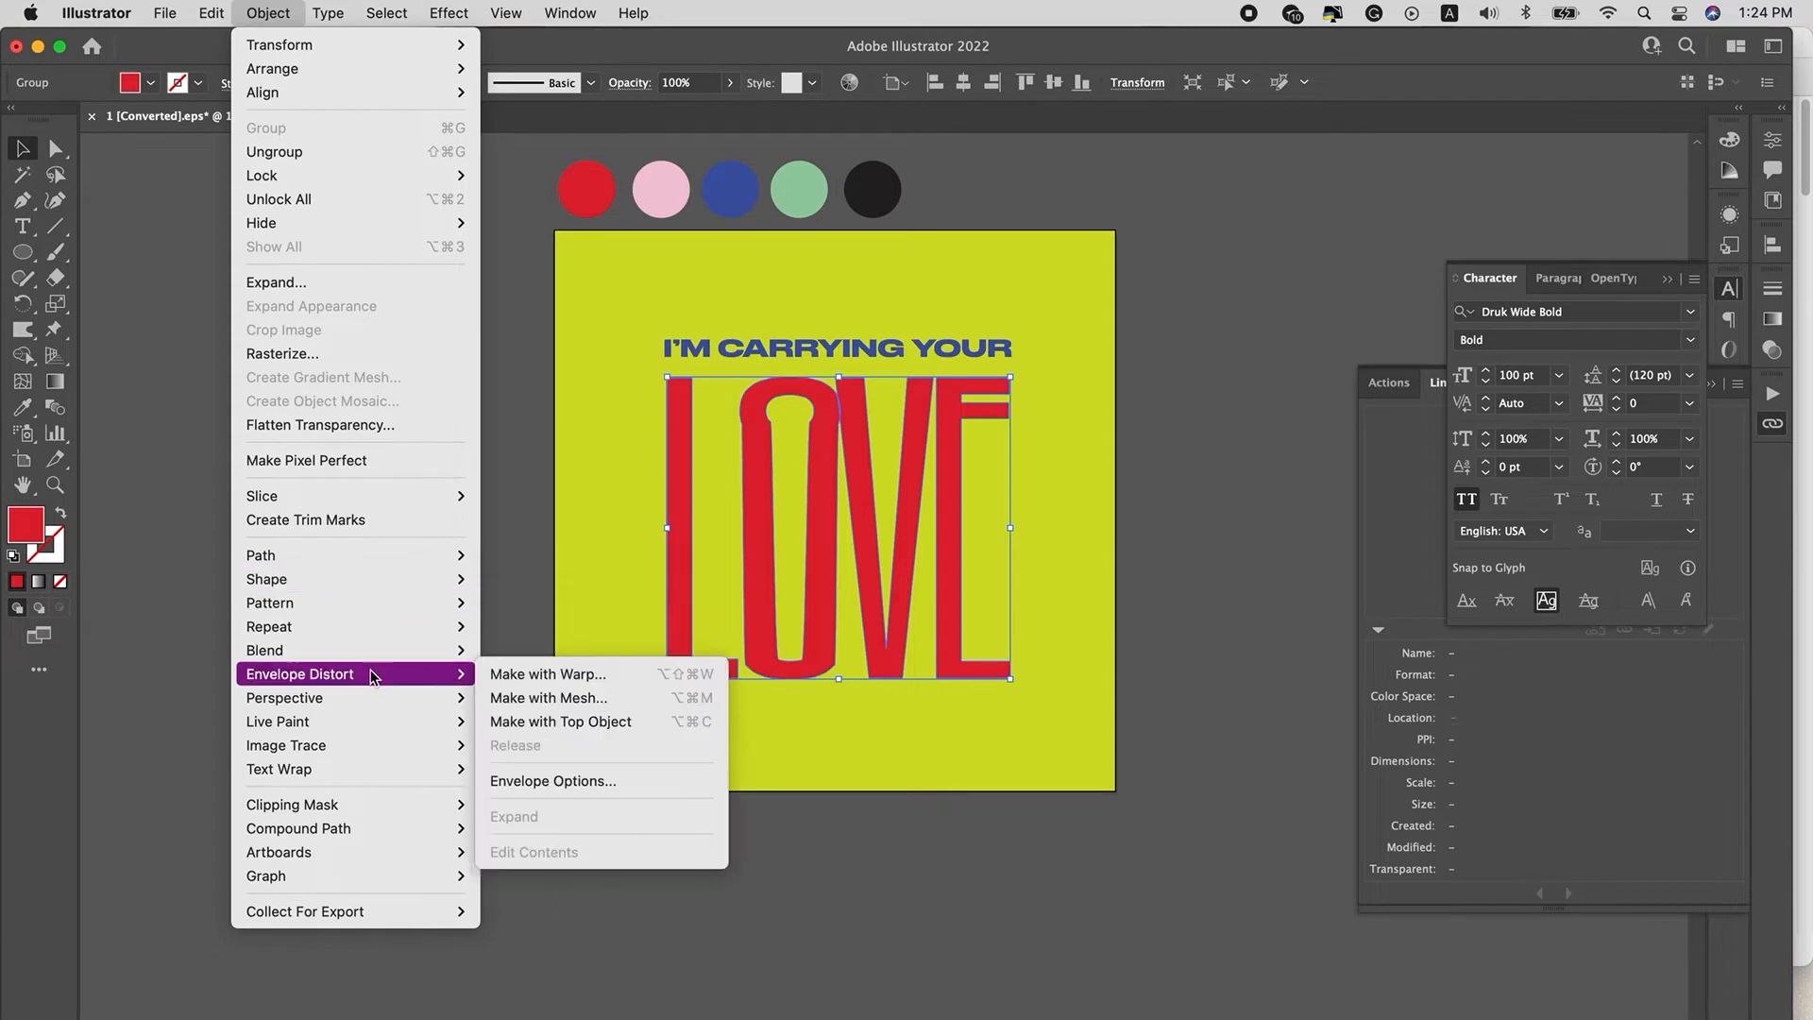
pyautogui.click(561, 704)
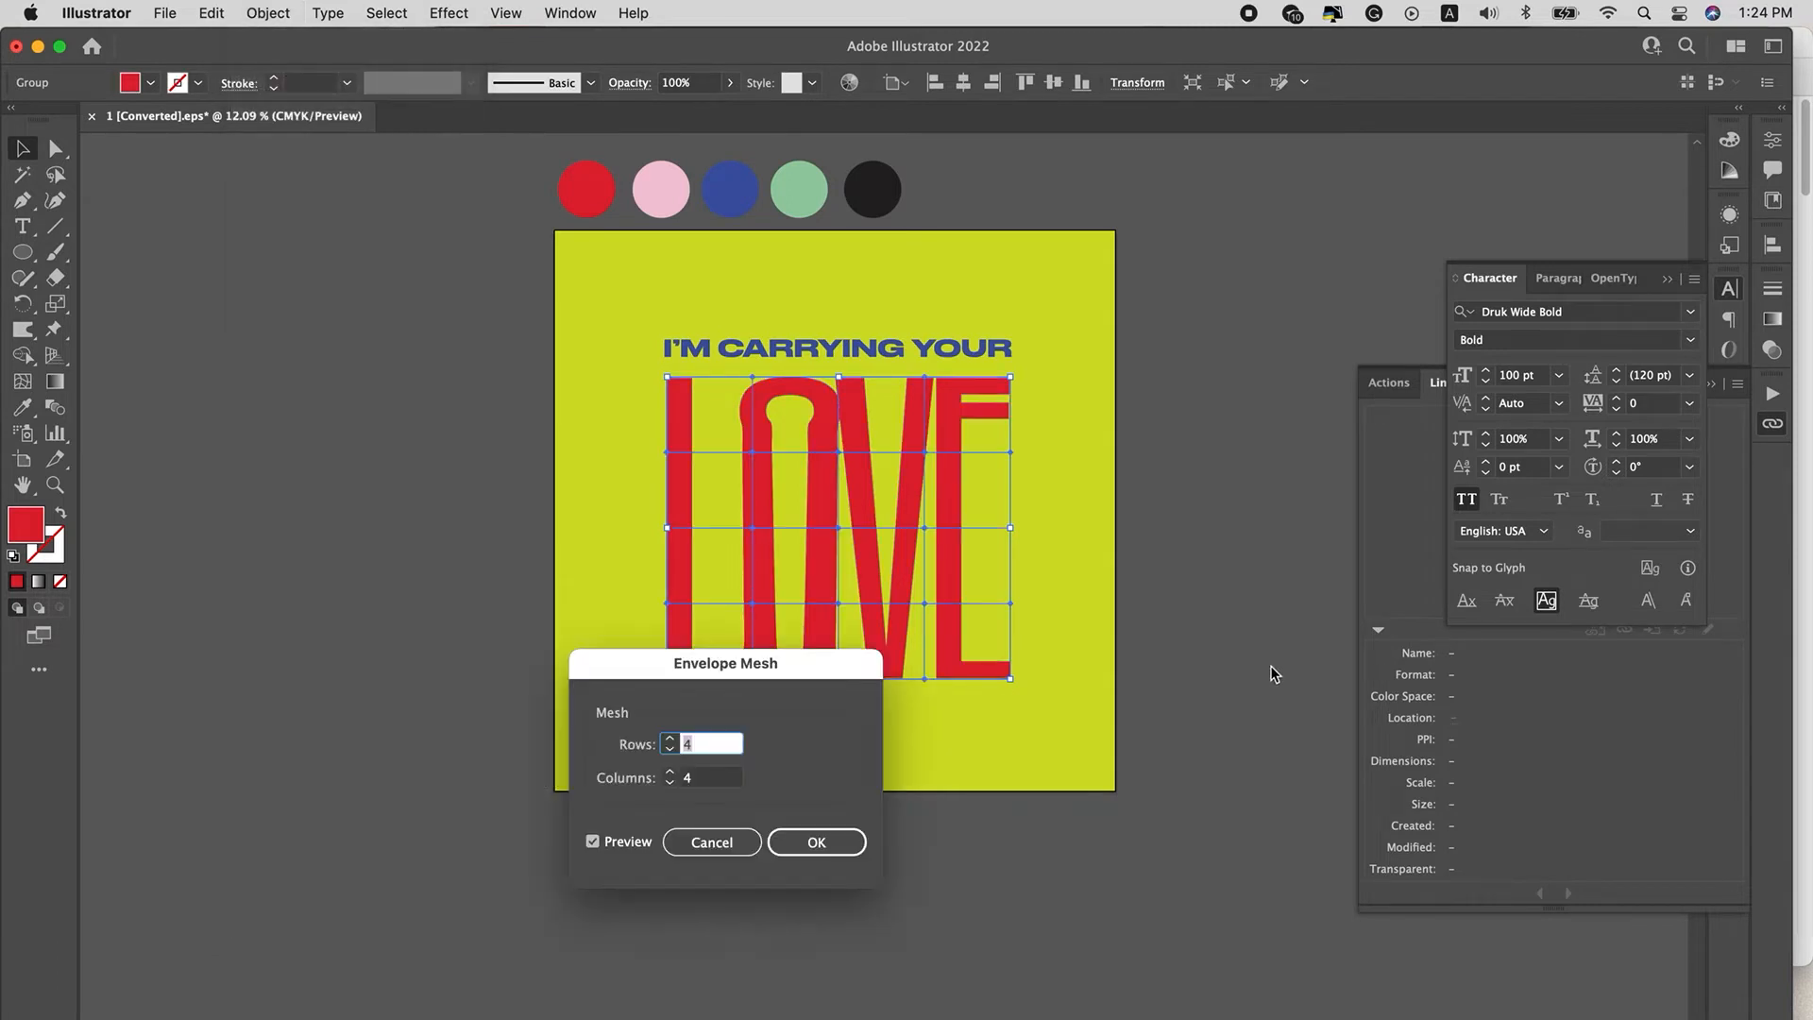
pyautogui.click(670, 751)
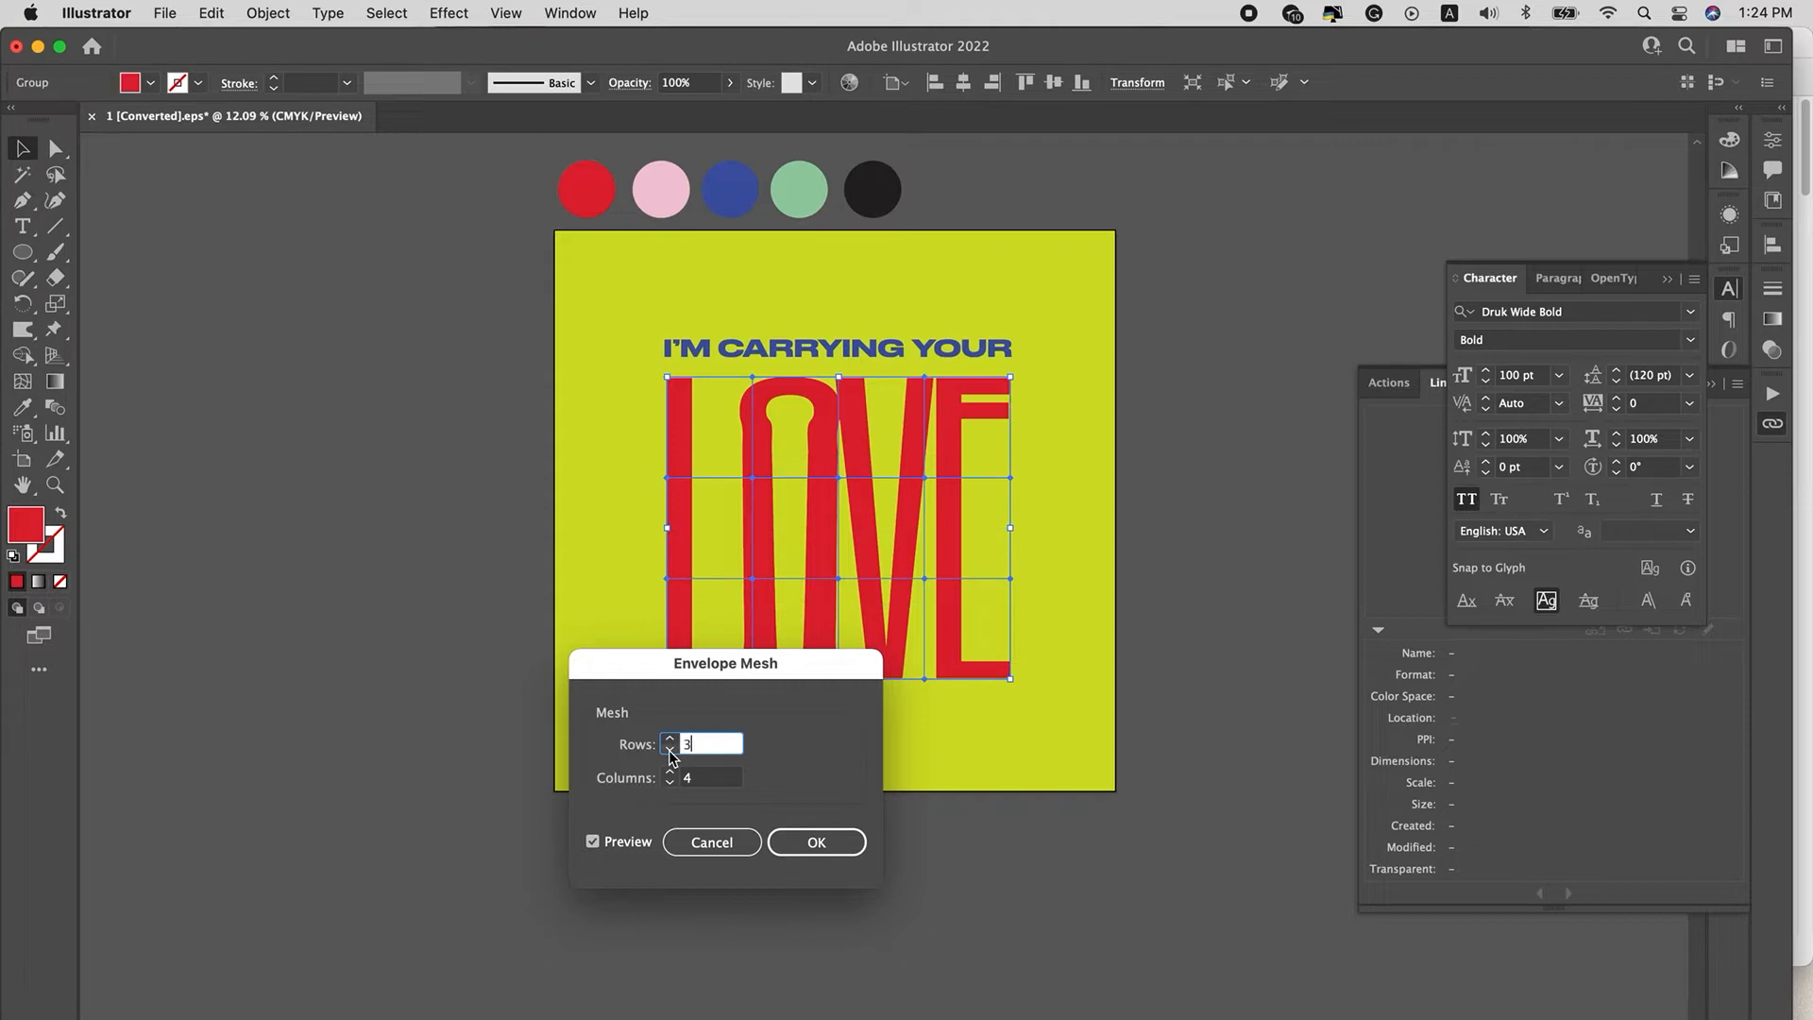
pyautogui.click(669, 739)
pyautogui.click(671, 782)
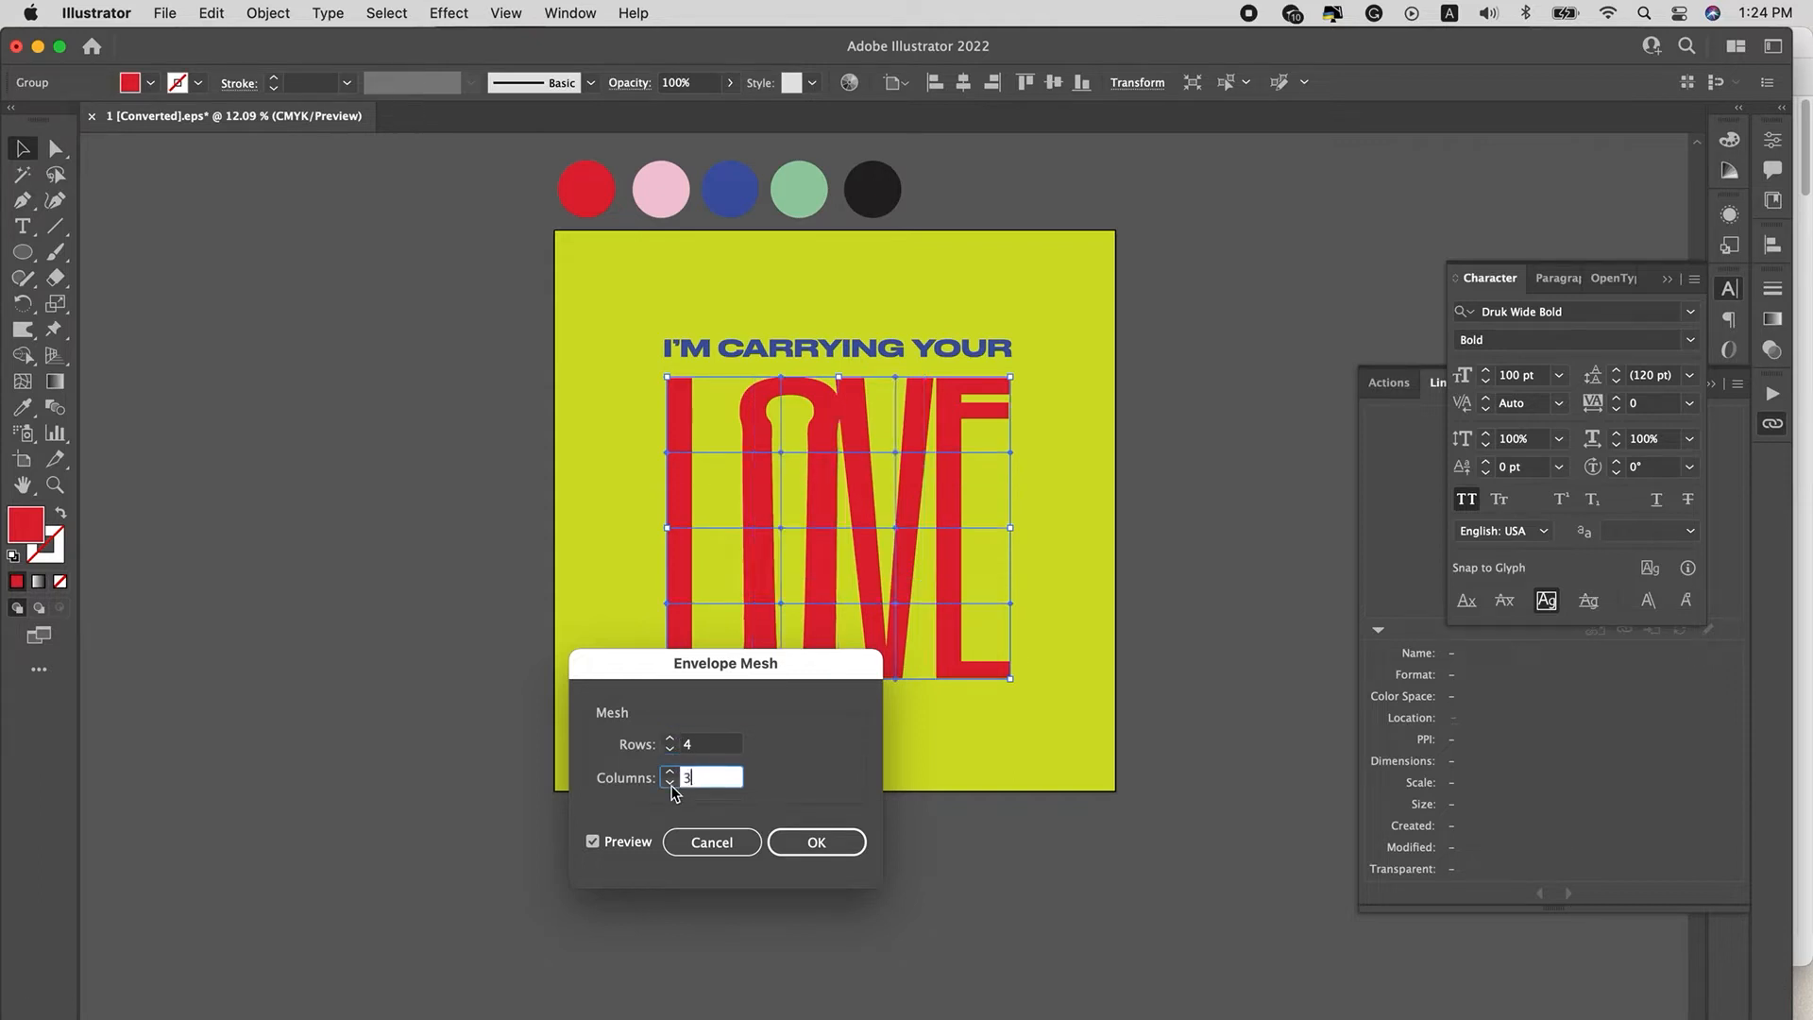
pyautogui.click(774, 842)
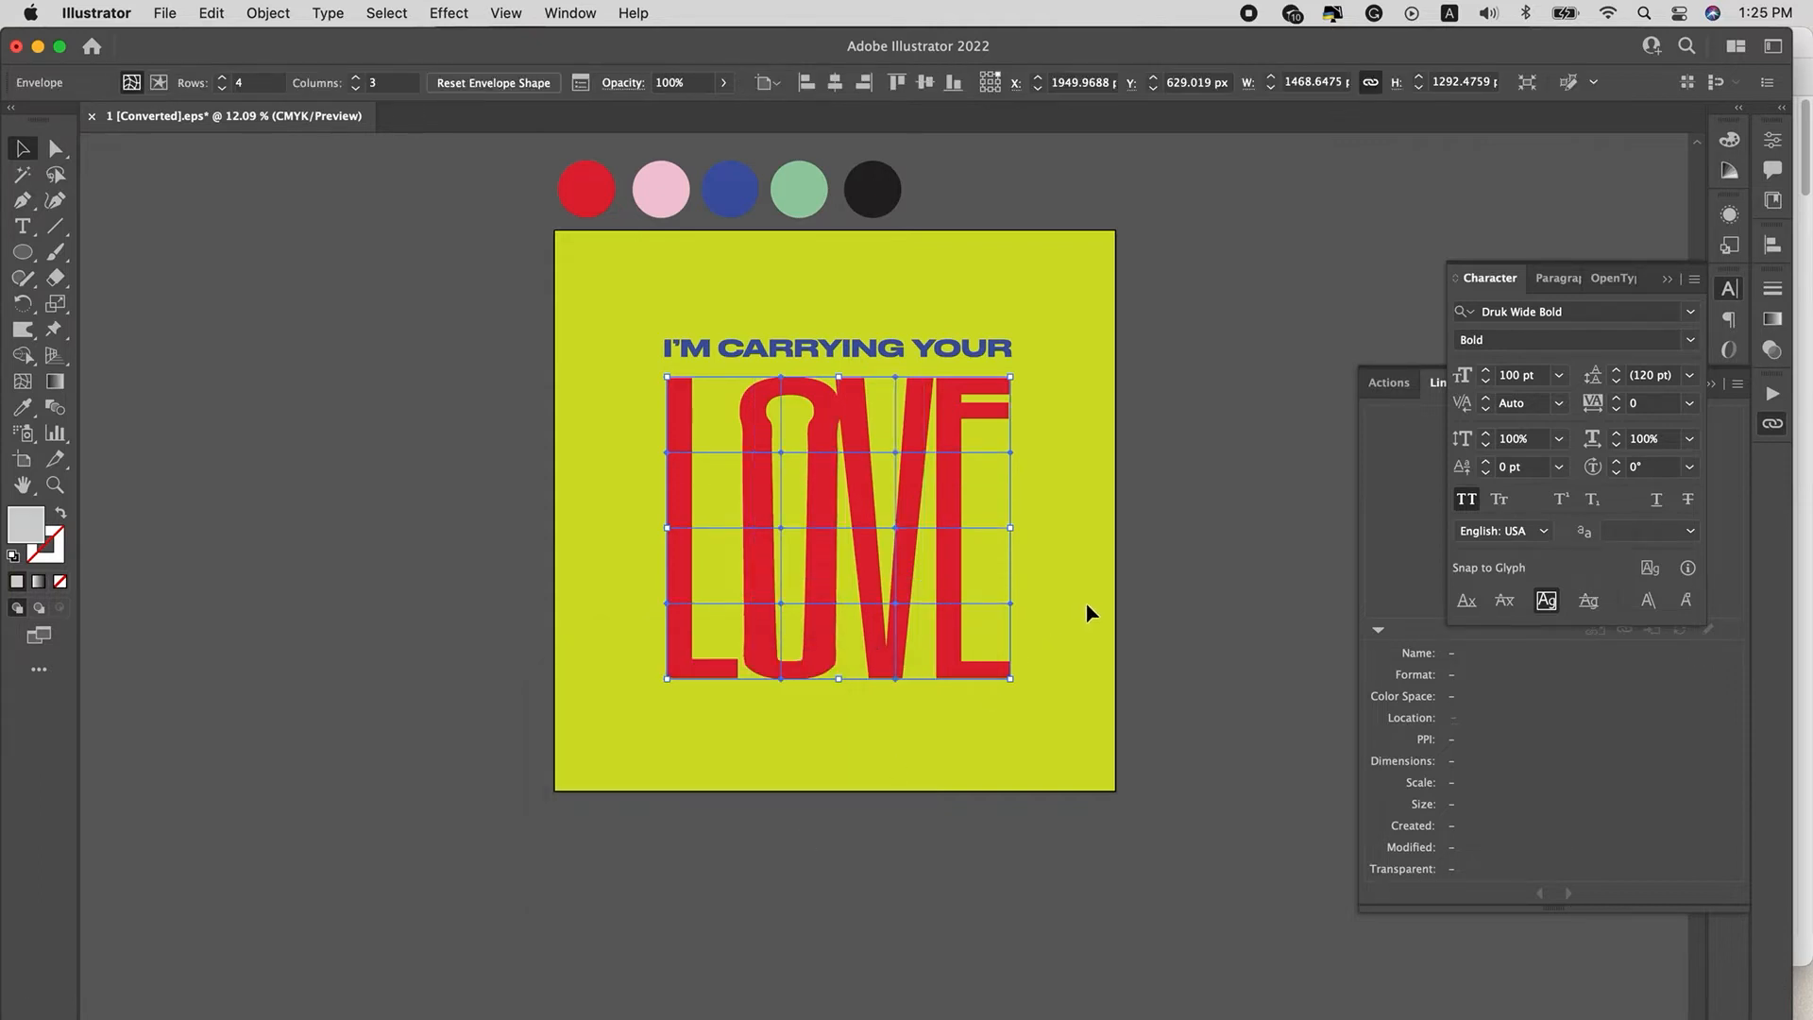
# Select all mesh points on the lowest inner row of the LOVE envelope and shift them horizontally to the right.
pyautogui.press('a')
pyautogui.click(1065, 590)
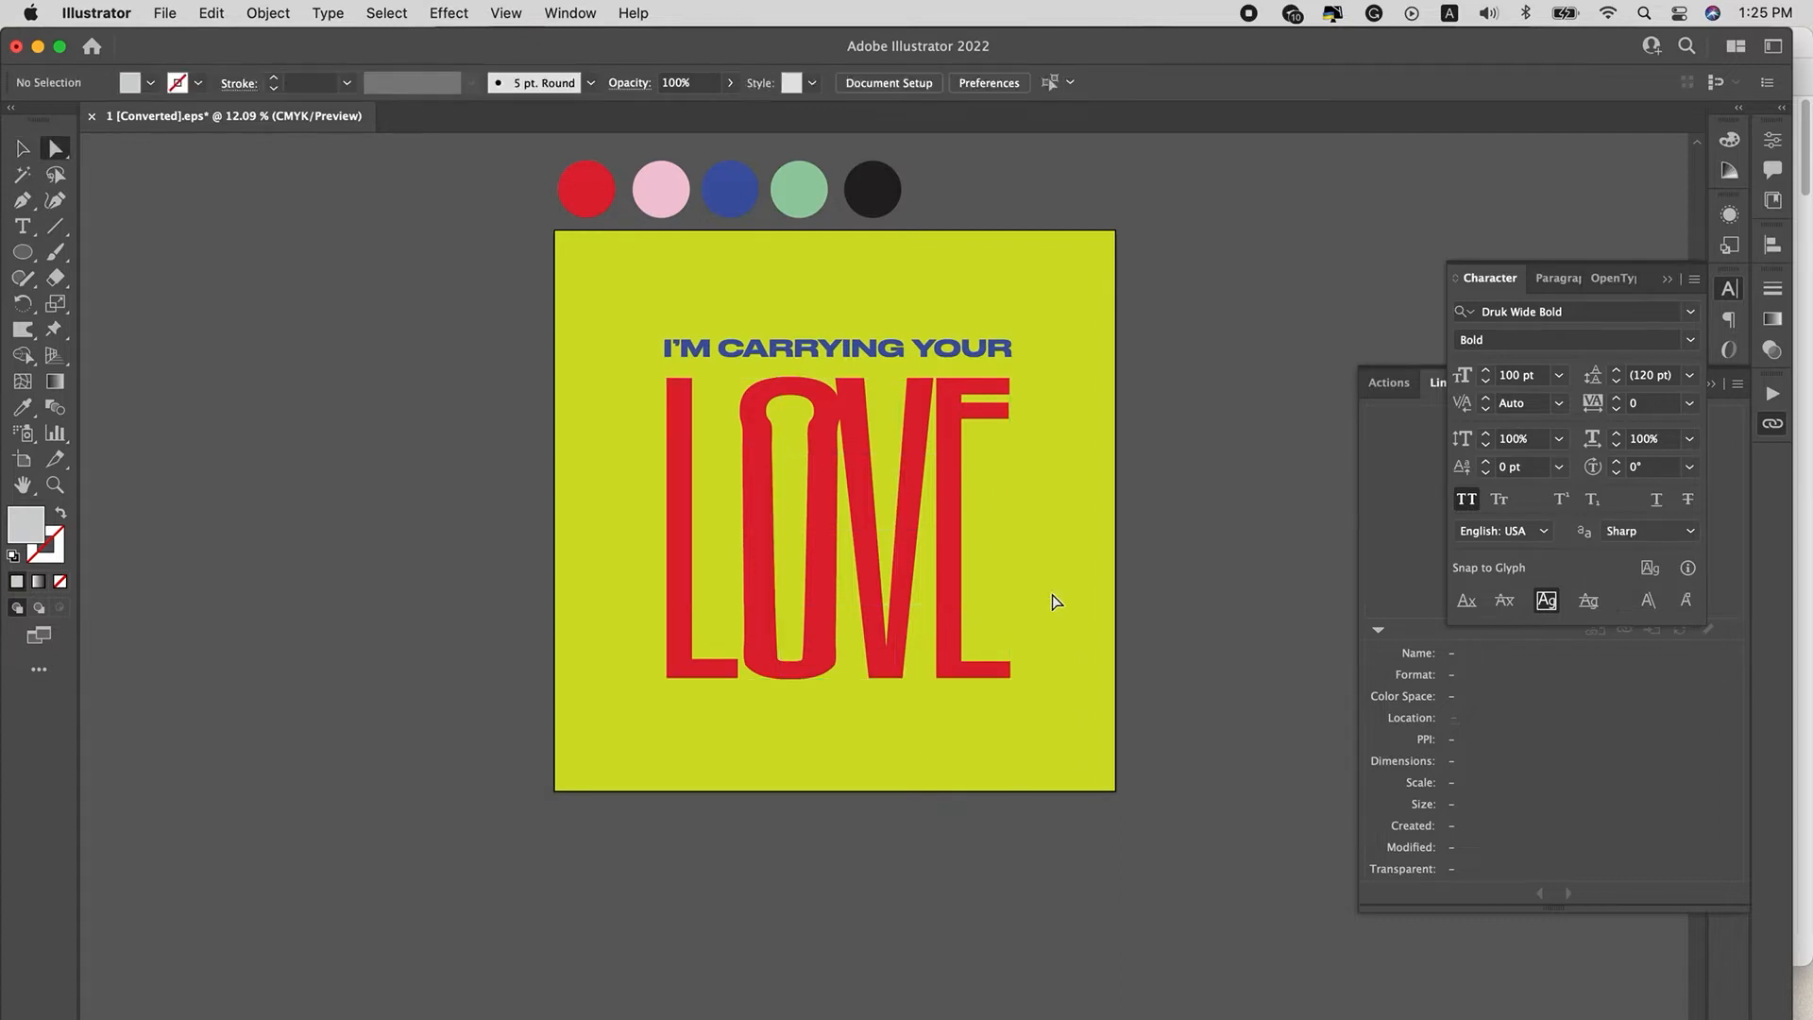
pyautogui.click(1010, 603)
pyautogui.keyDown('shift'); pyautogui.click(896, 603); pyautogui.keyUp('shift')
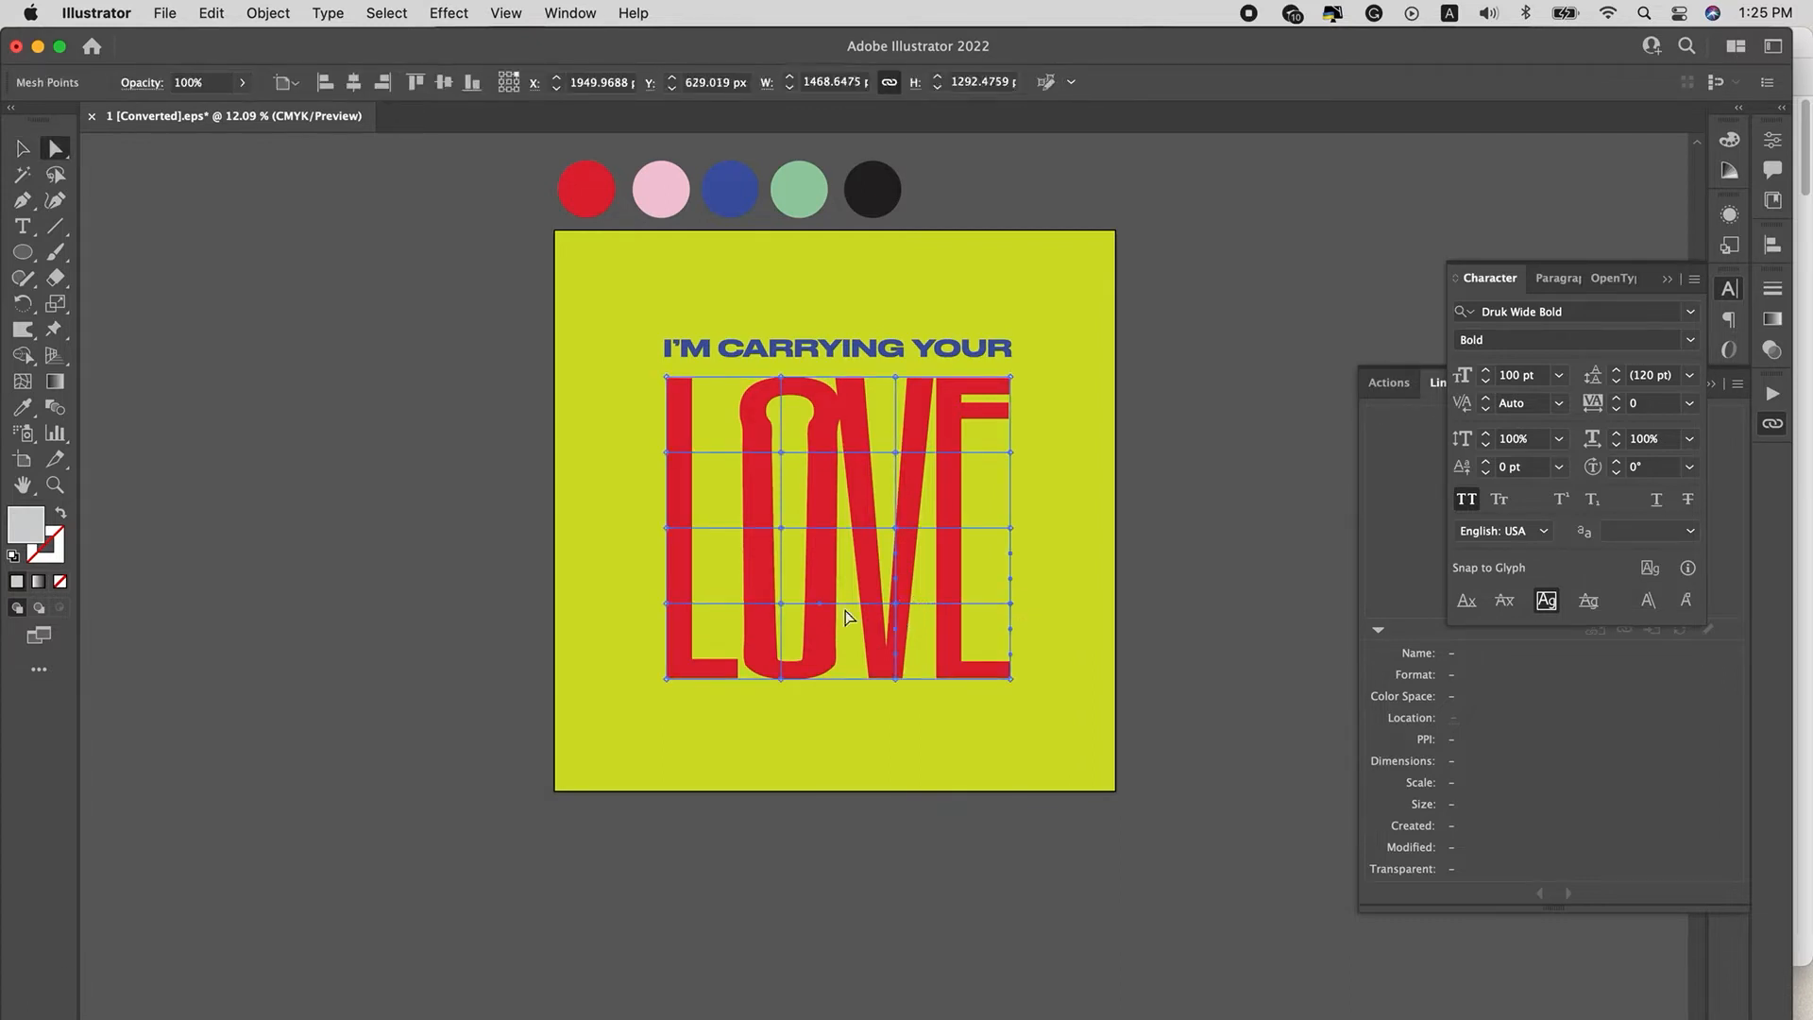
pyautogui.keyDown('shift'); pyautogui.click(780, 603); pyautogui.keyUp('shift')
pyautogui.keyDown('shift'); pyautogui.click(667, 603); pyautogui.keyUp('shift')
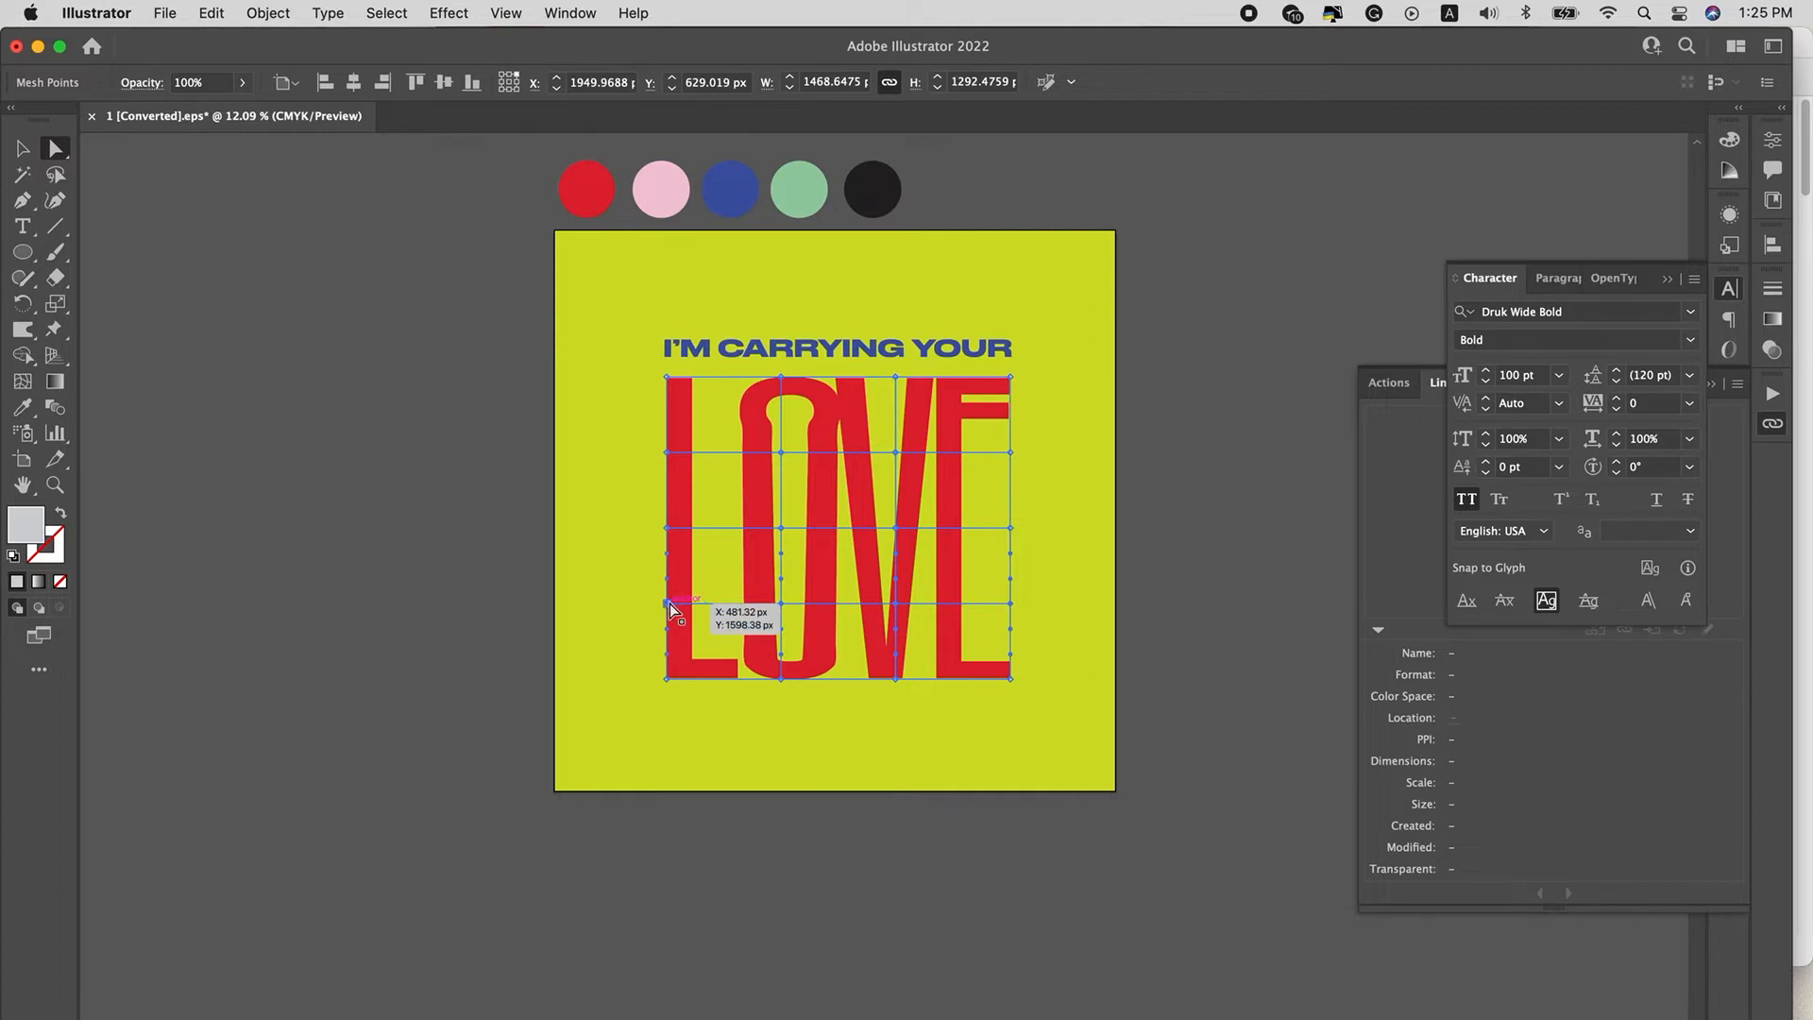
pyautogui.moveTo(667, 604); pyautogui.dragTo(716, 604)
# Shift all mesh points on the uppermost inner row of the LOVE envelope slightly to the right.
pyautogui.click(668, 453)
pyautogui.keyDown('shift'); pyautogui.click(895, 452); pyautogui.keyUp('shift')
pyautogui.keyDown('shift'); pyautogui.click(780, 453); pyautogui.keyUp('shift')
pyautogui.keyDown('shift'); pyautogui.click(781, 452); pyautogui.keyUp('shift')
pyautogui.keyDown('shift'); pyautogui.click(1009, 454); pyautogui.keyUp('shift')
pyautogui.moveTo(1005, 454)
pyautogui.mouseDown()
pyautogui.moveTo(981, 454)
pyautogui.moveTo(1037, 454)
pyautogui.mouseUp()
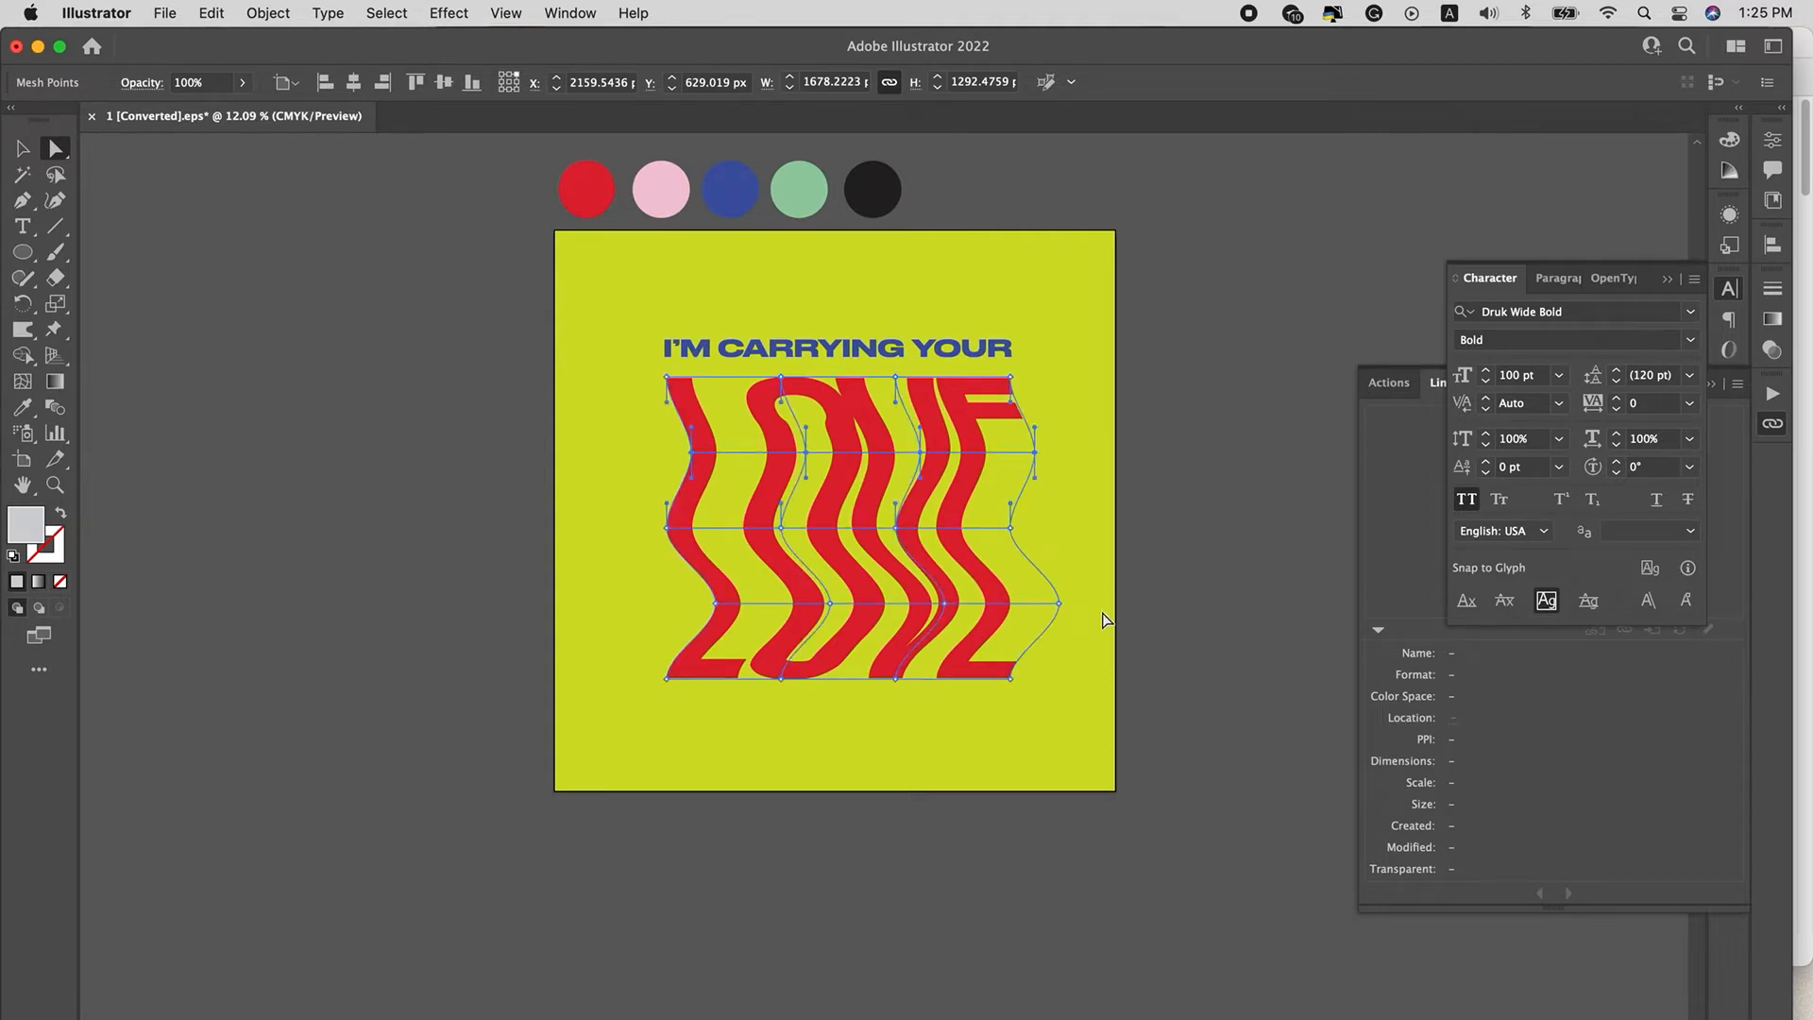
pyautogui.press('v')
pyautogui.click(1129, 586)
# Edit the LOVE envelope's contents and move the letter O slightly left, away from the V.
pyautogui.click(971, 595)
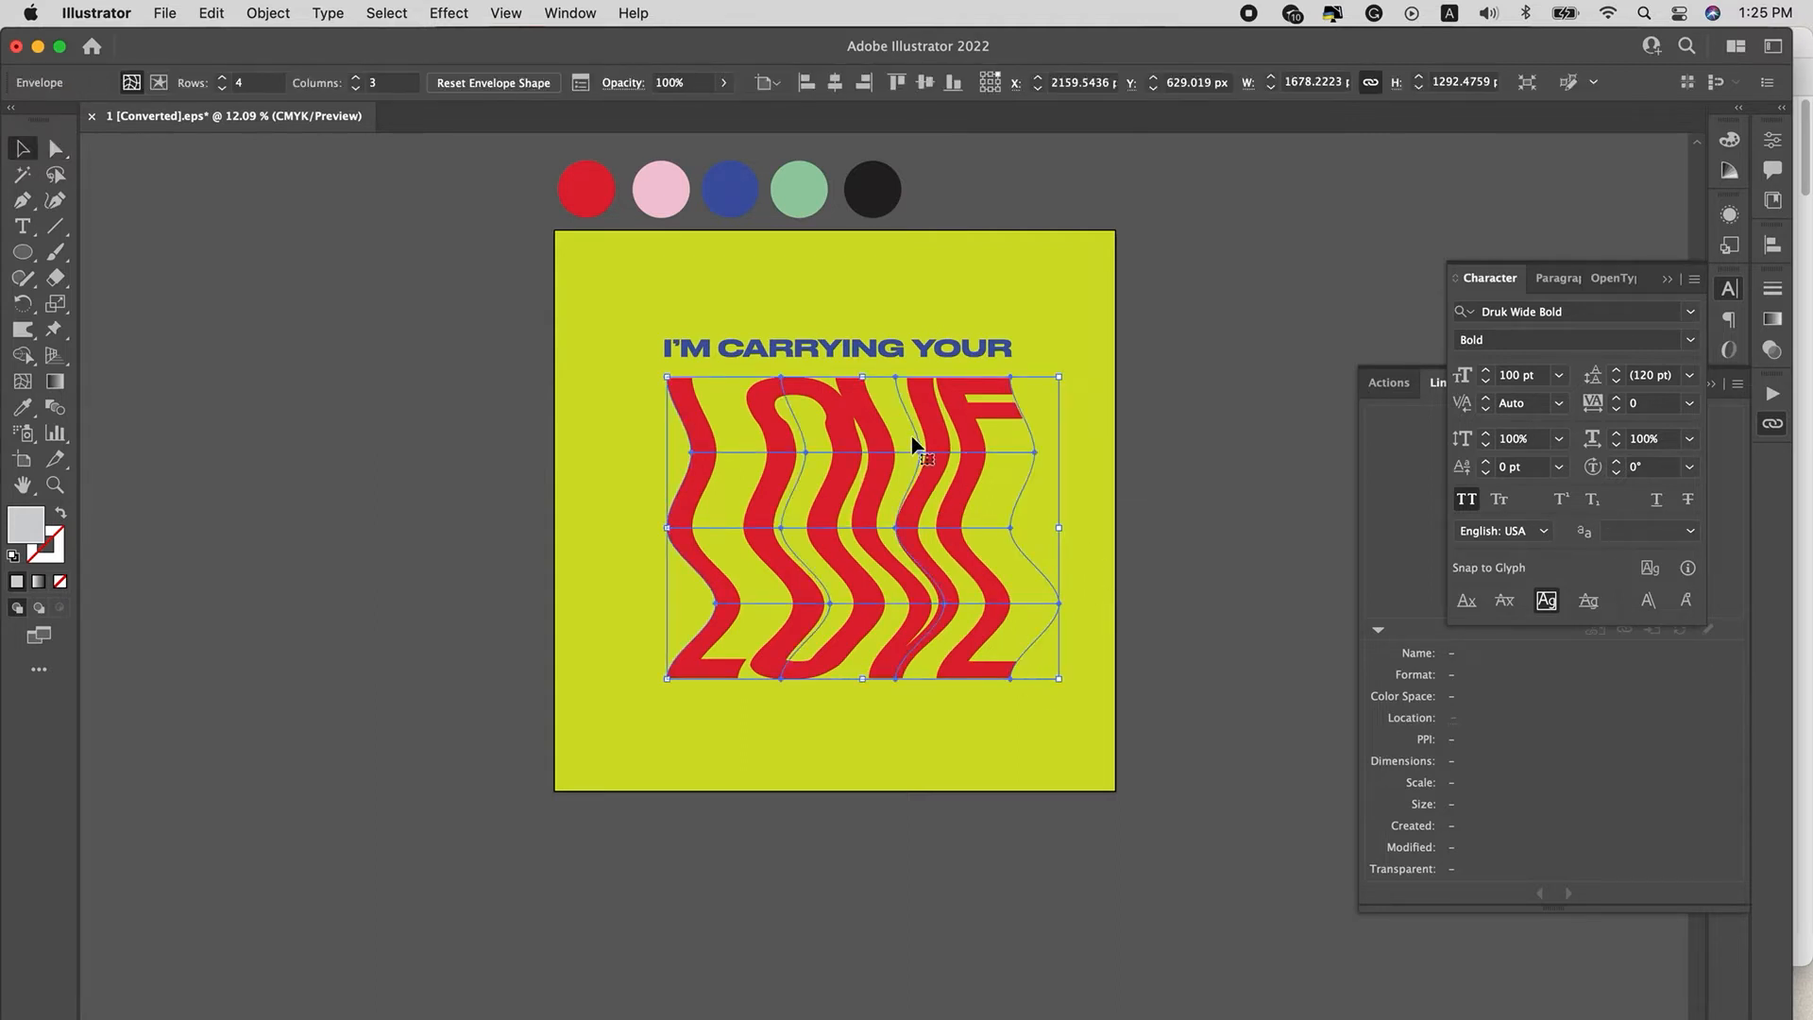
pyautogui.doubleClick(867, 415)
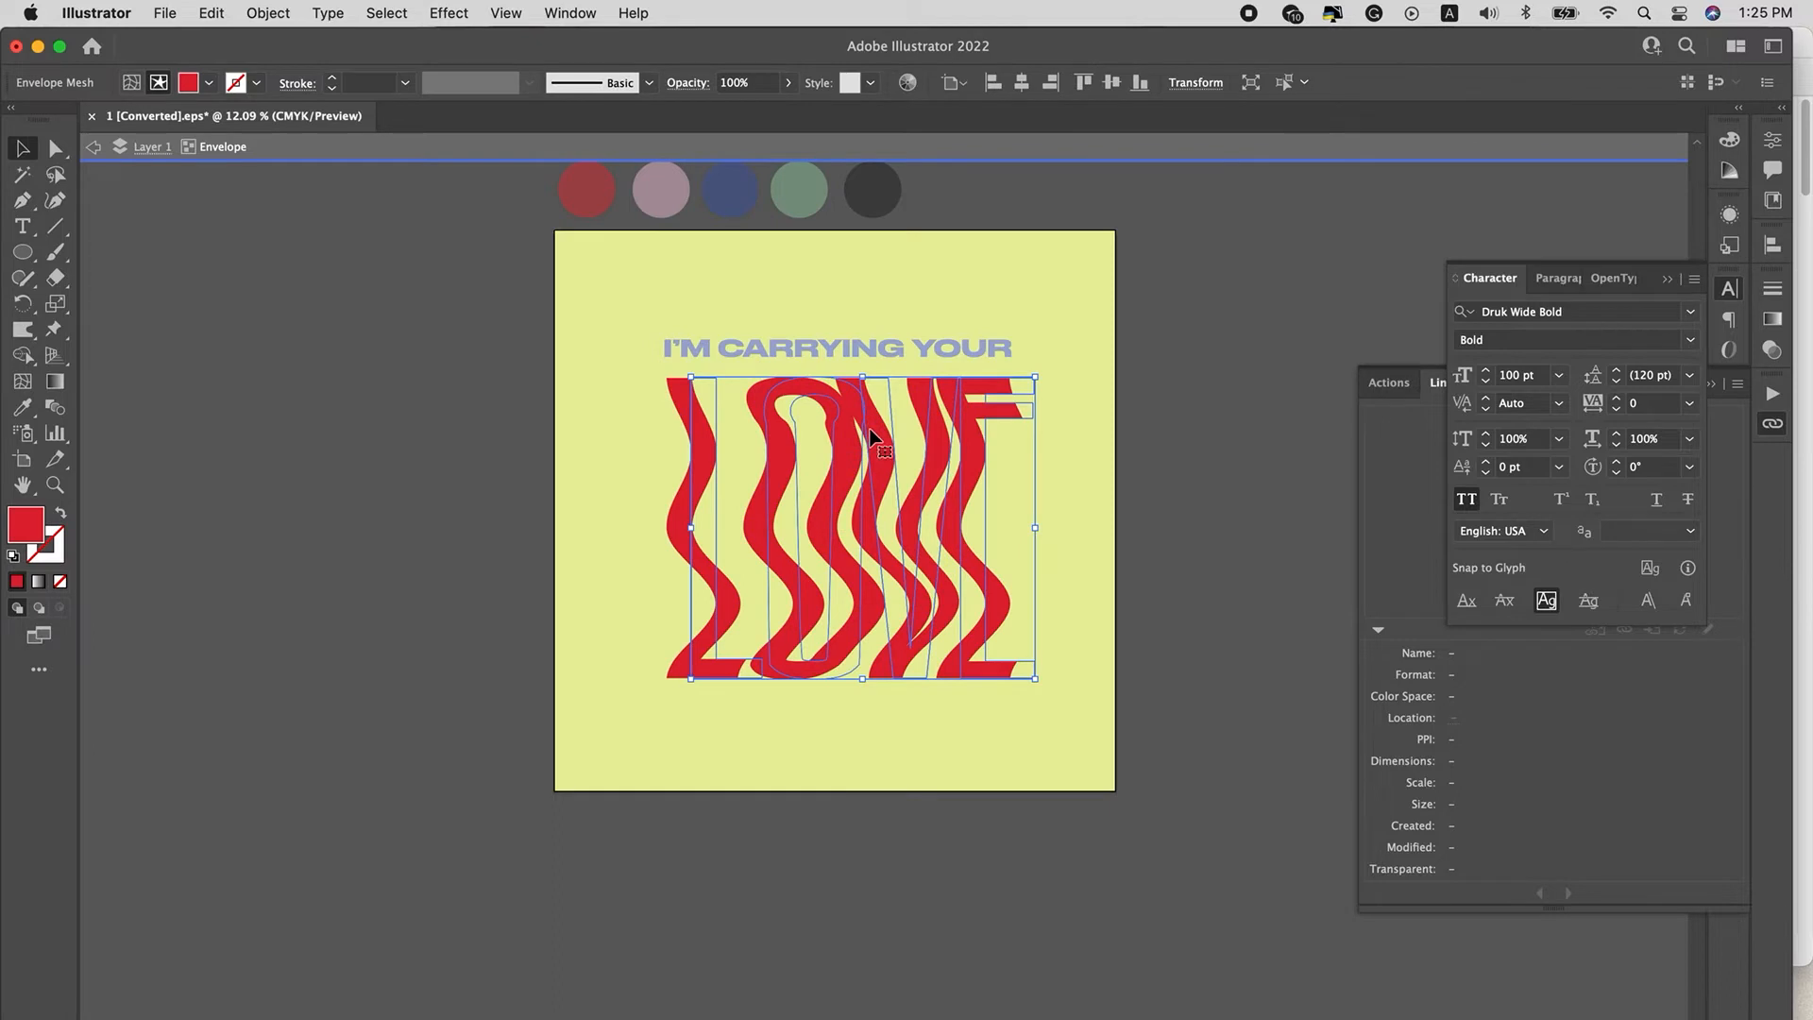
pyautogui.scroll(3, 874, 468)
pyautogui.click(817, 855)
pyautogui.press('a')
pyautogui.moveTo(834, 565); pyautogui.dragTo(824, 564)
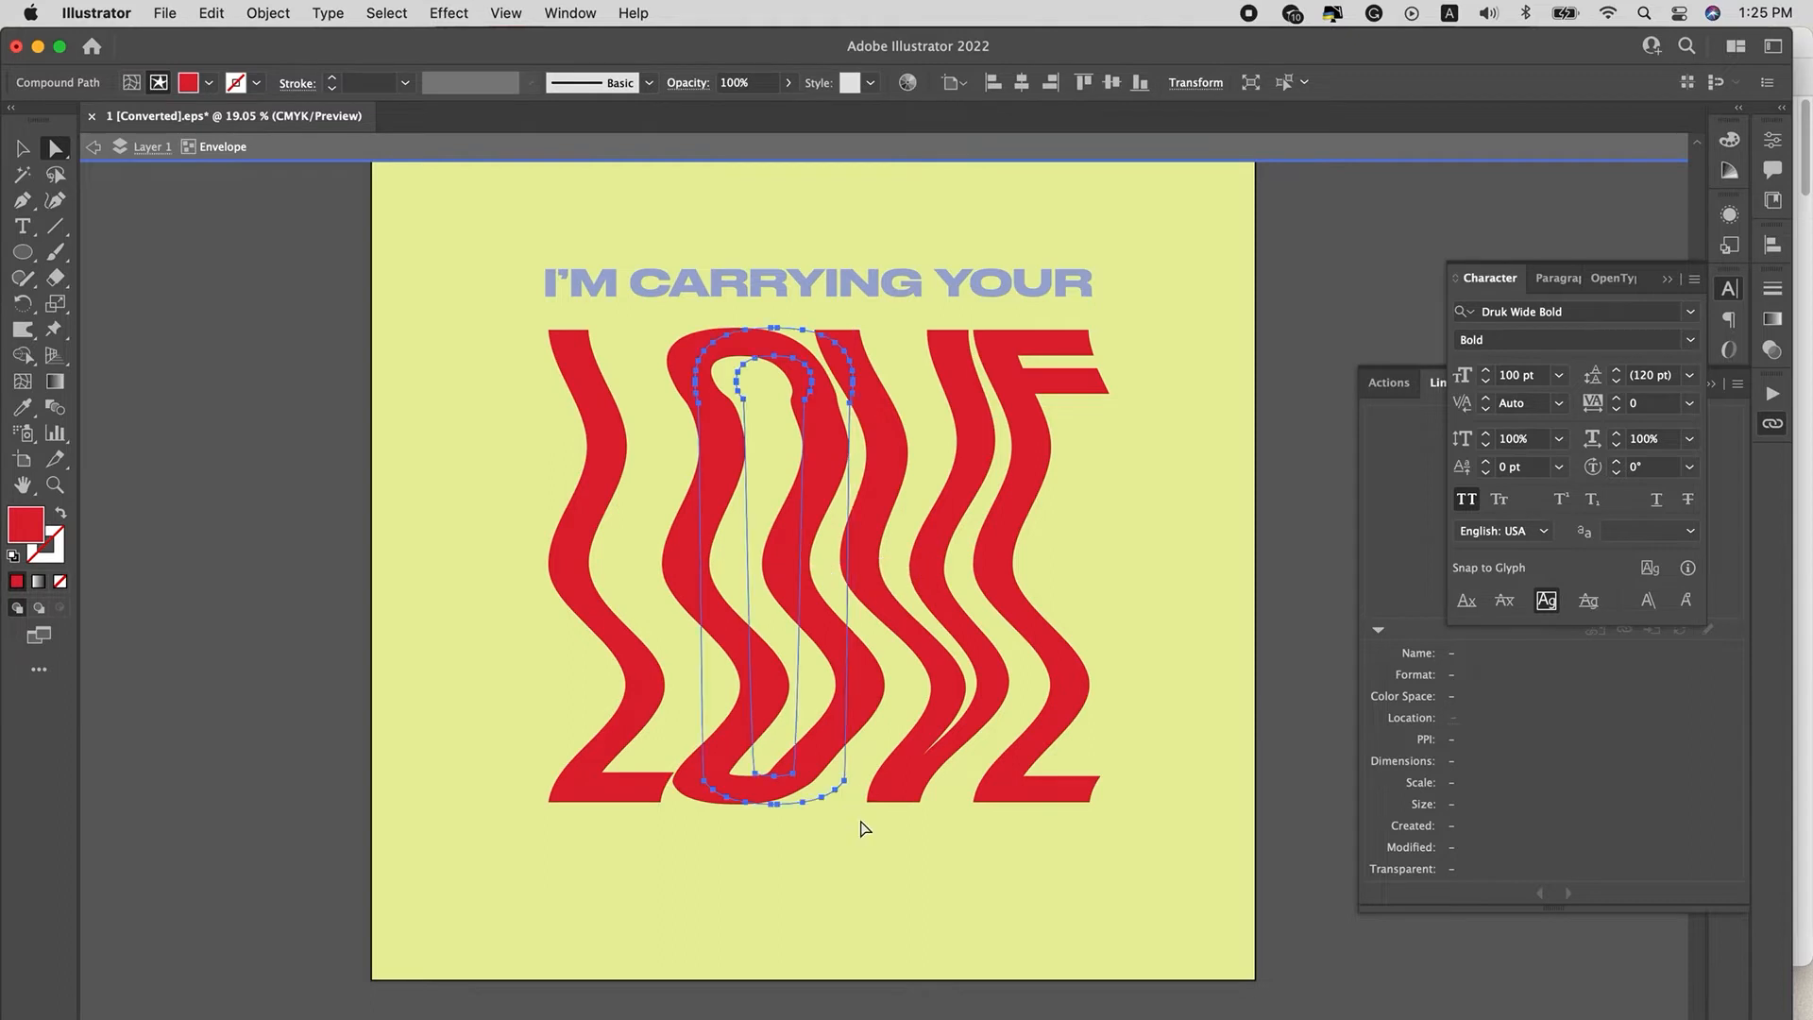
pyautogui.doubleClick(862, 828)
# Duplicate the "I'M CARRYING YOUR" line beneath the wavy LOVE and change the copy's text to "WITH ME".
pyautogui.scroll(-4, 861, 829)
pyautogui.scroll(-2, 860, 827)
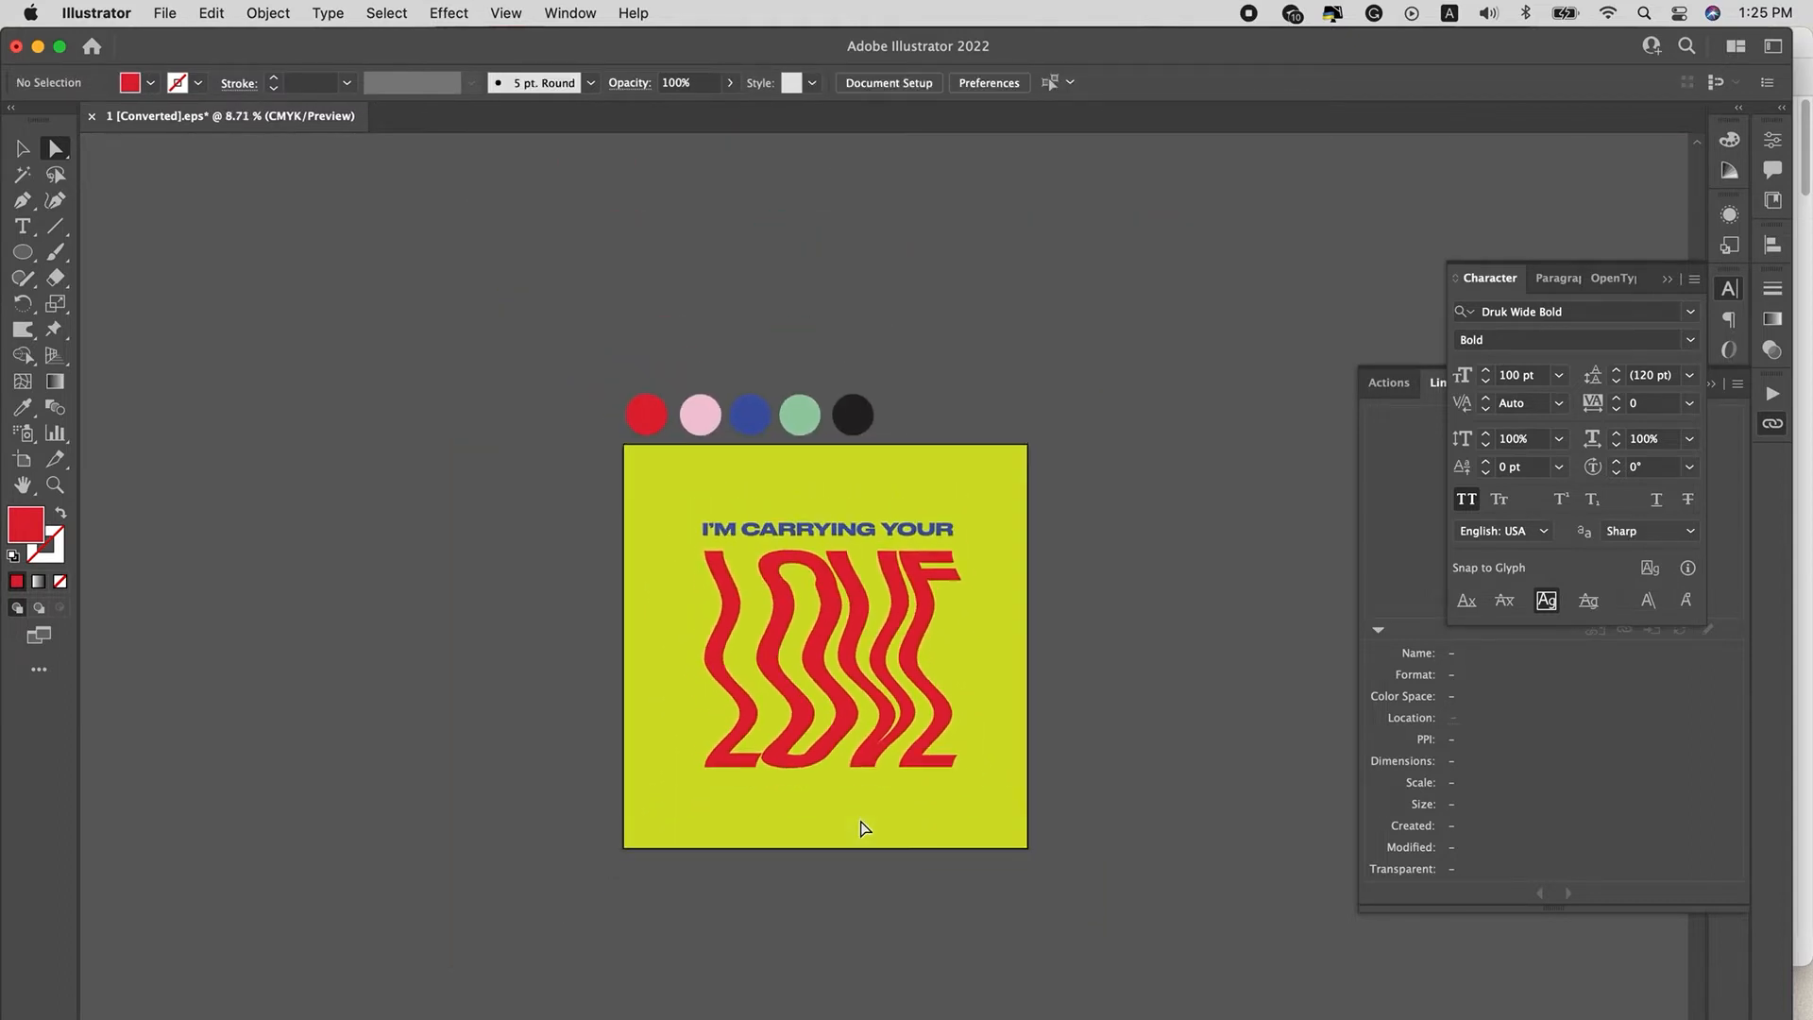
pyautogui.scroll(2, 783, 789)
pyautogui.press('v')
pyautogui.moveTo(974, 440); pyautogui.dragTo(973, 728)
pyautogui.doubleClick(972, 728)
pyautogui.press('super+a')
pyautogui.write('WITH ME')
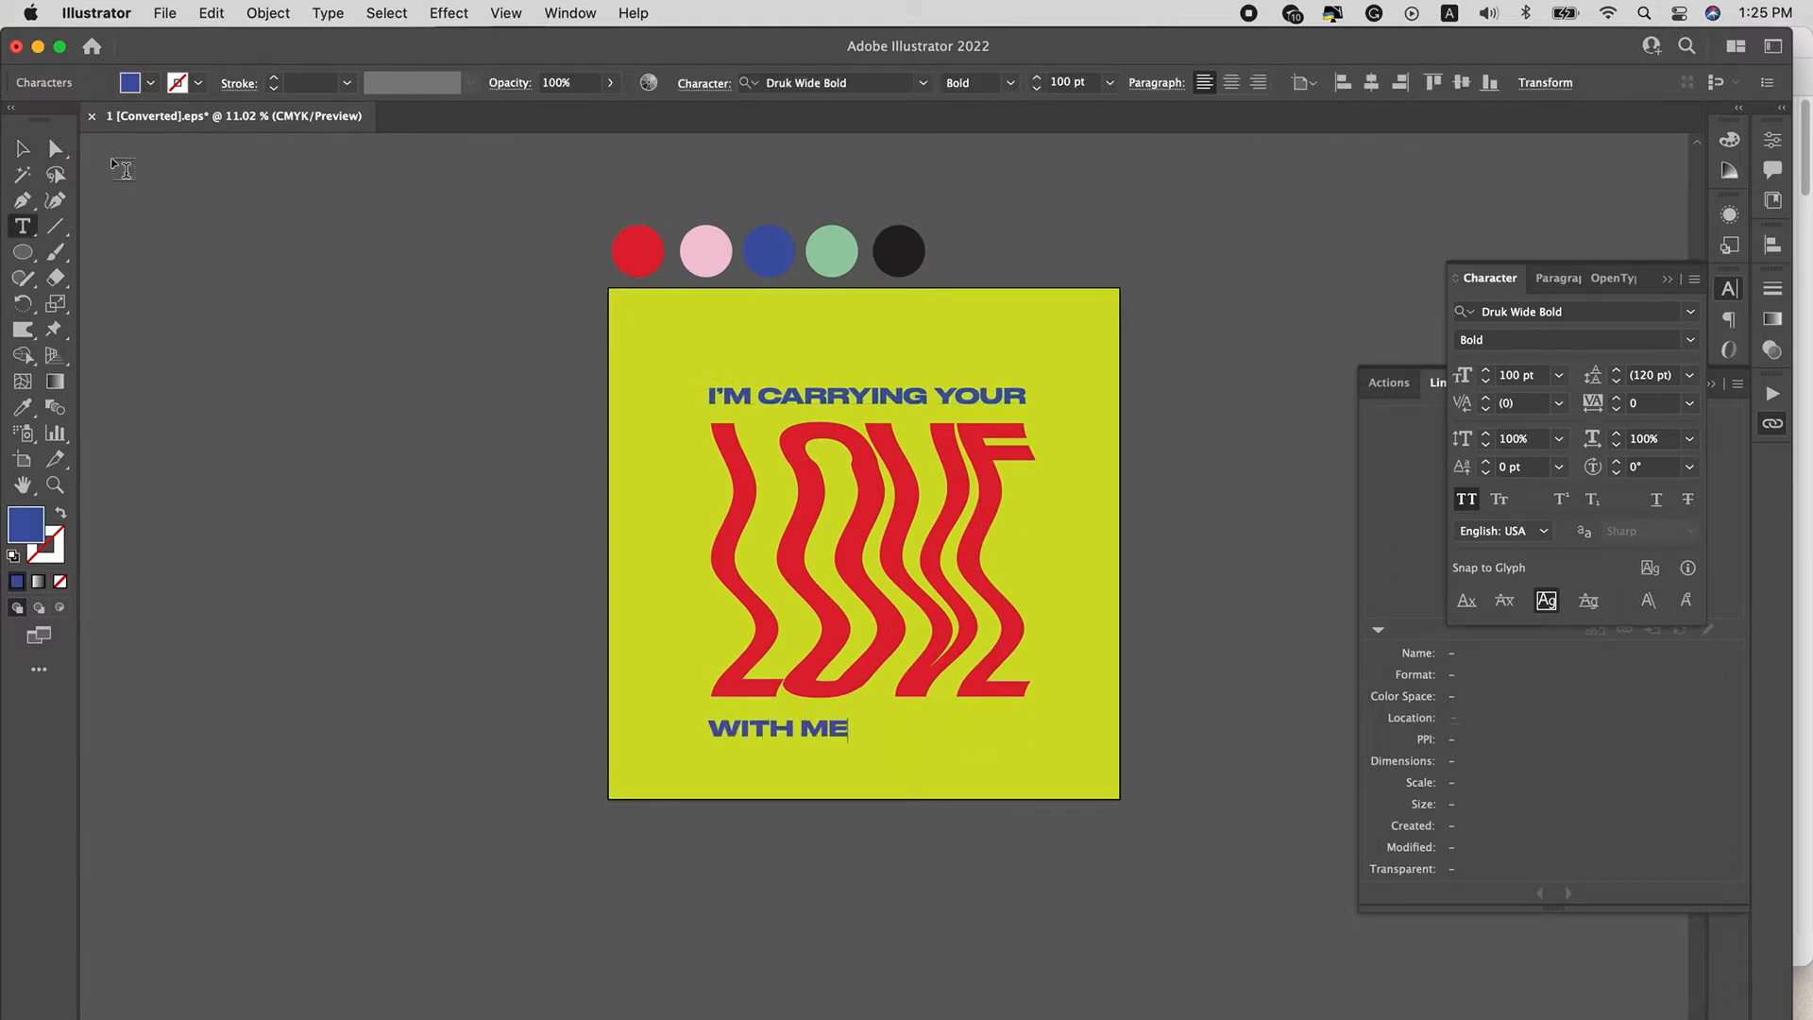
# Center the "WITH ME" line horizontally on the artboard.
pyautogui.click(23, 148)
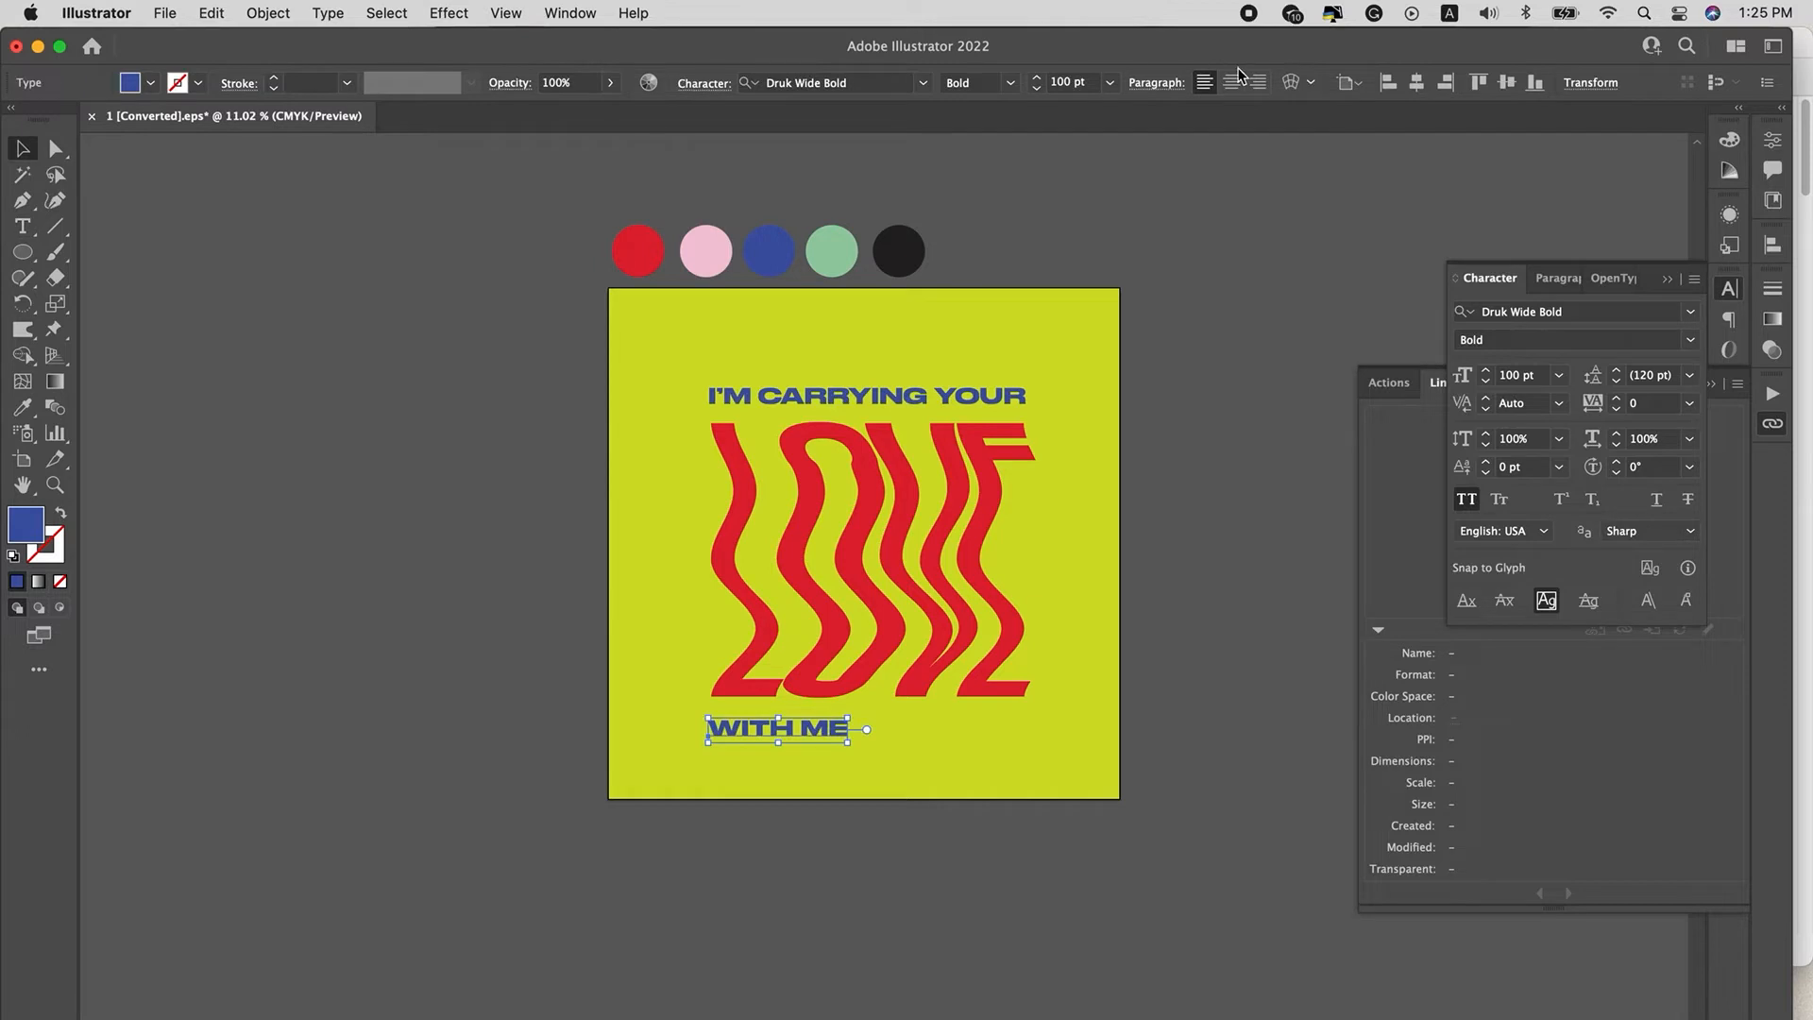
pyautogui.click(1425, 86)
pyautogui.click(1152, 607)
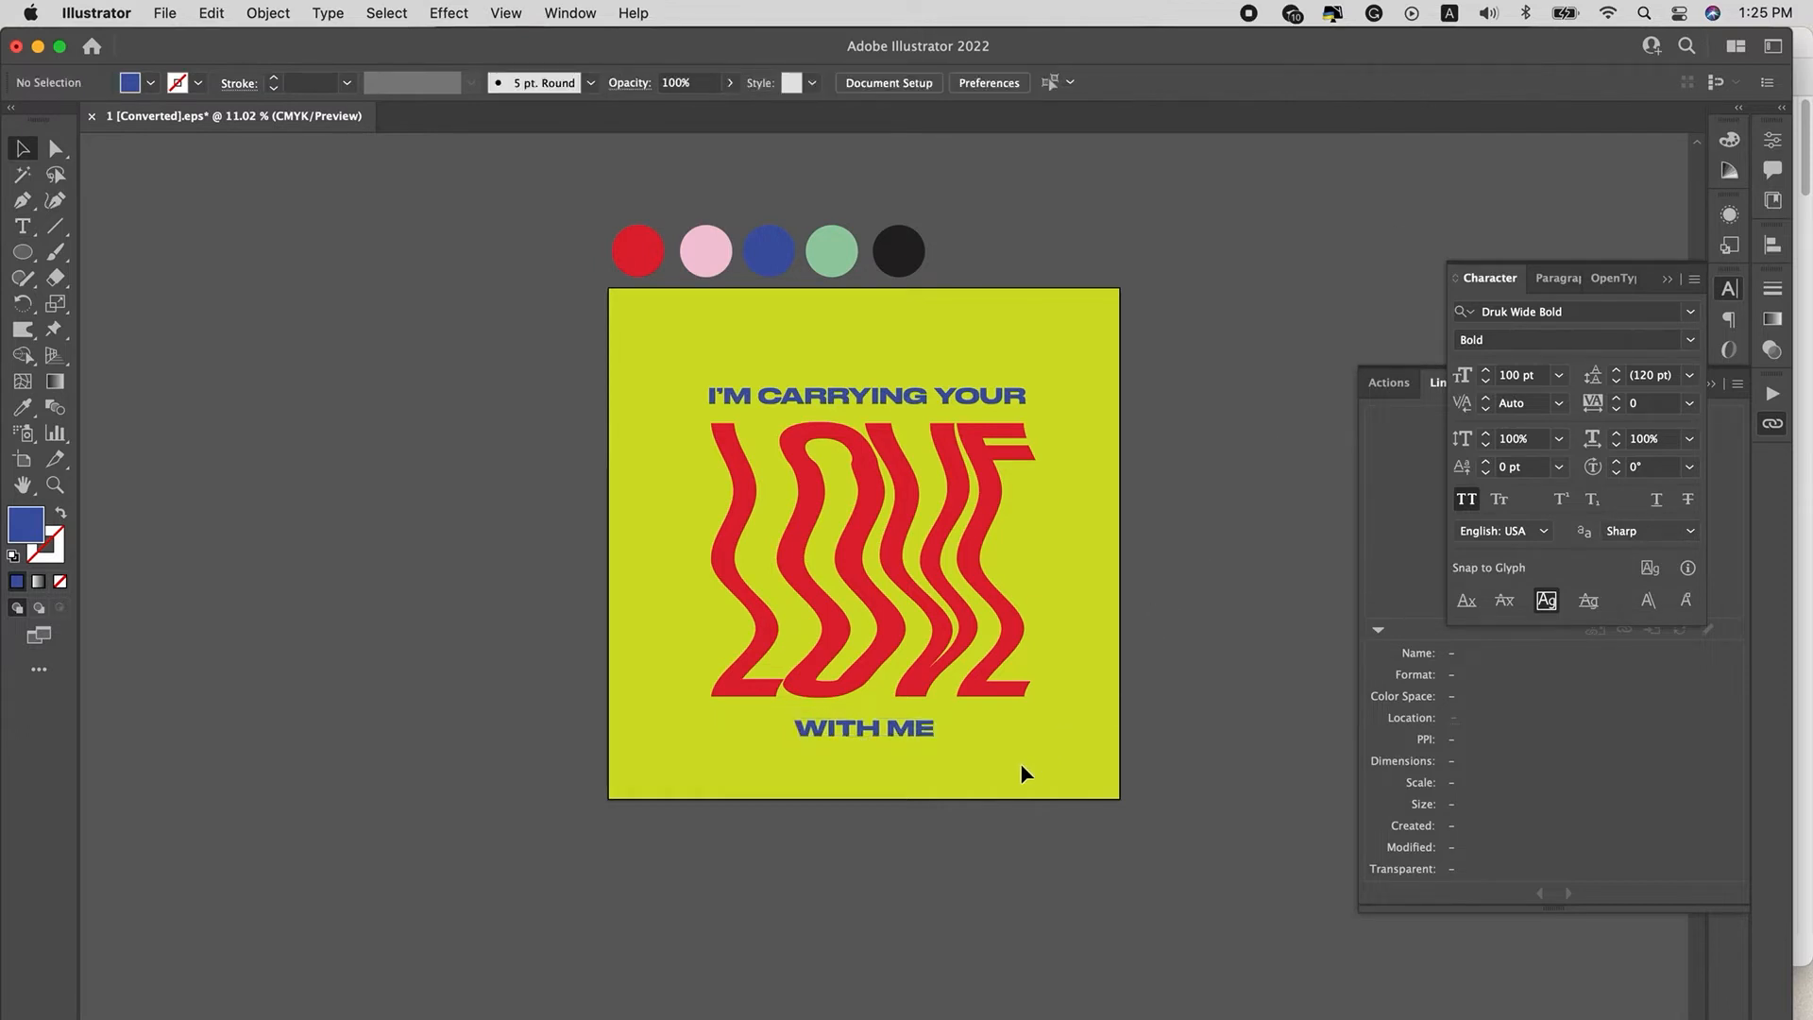
# Move all the poster text slightly up and align the warped LOVE to the artboard's horizontal center.
pyautogui.press('super+a')
pyautogui.moveTo(843, 399); pyautogui.dragTo(840, 381)
pyautogui.click(762, 82)
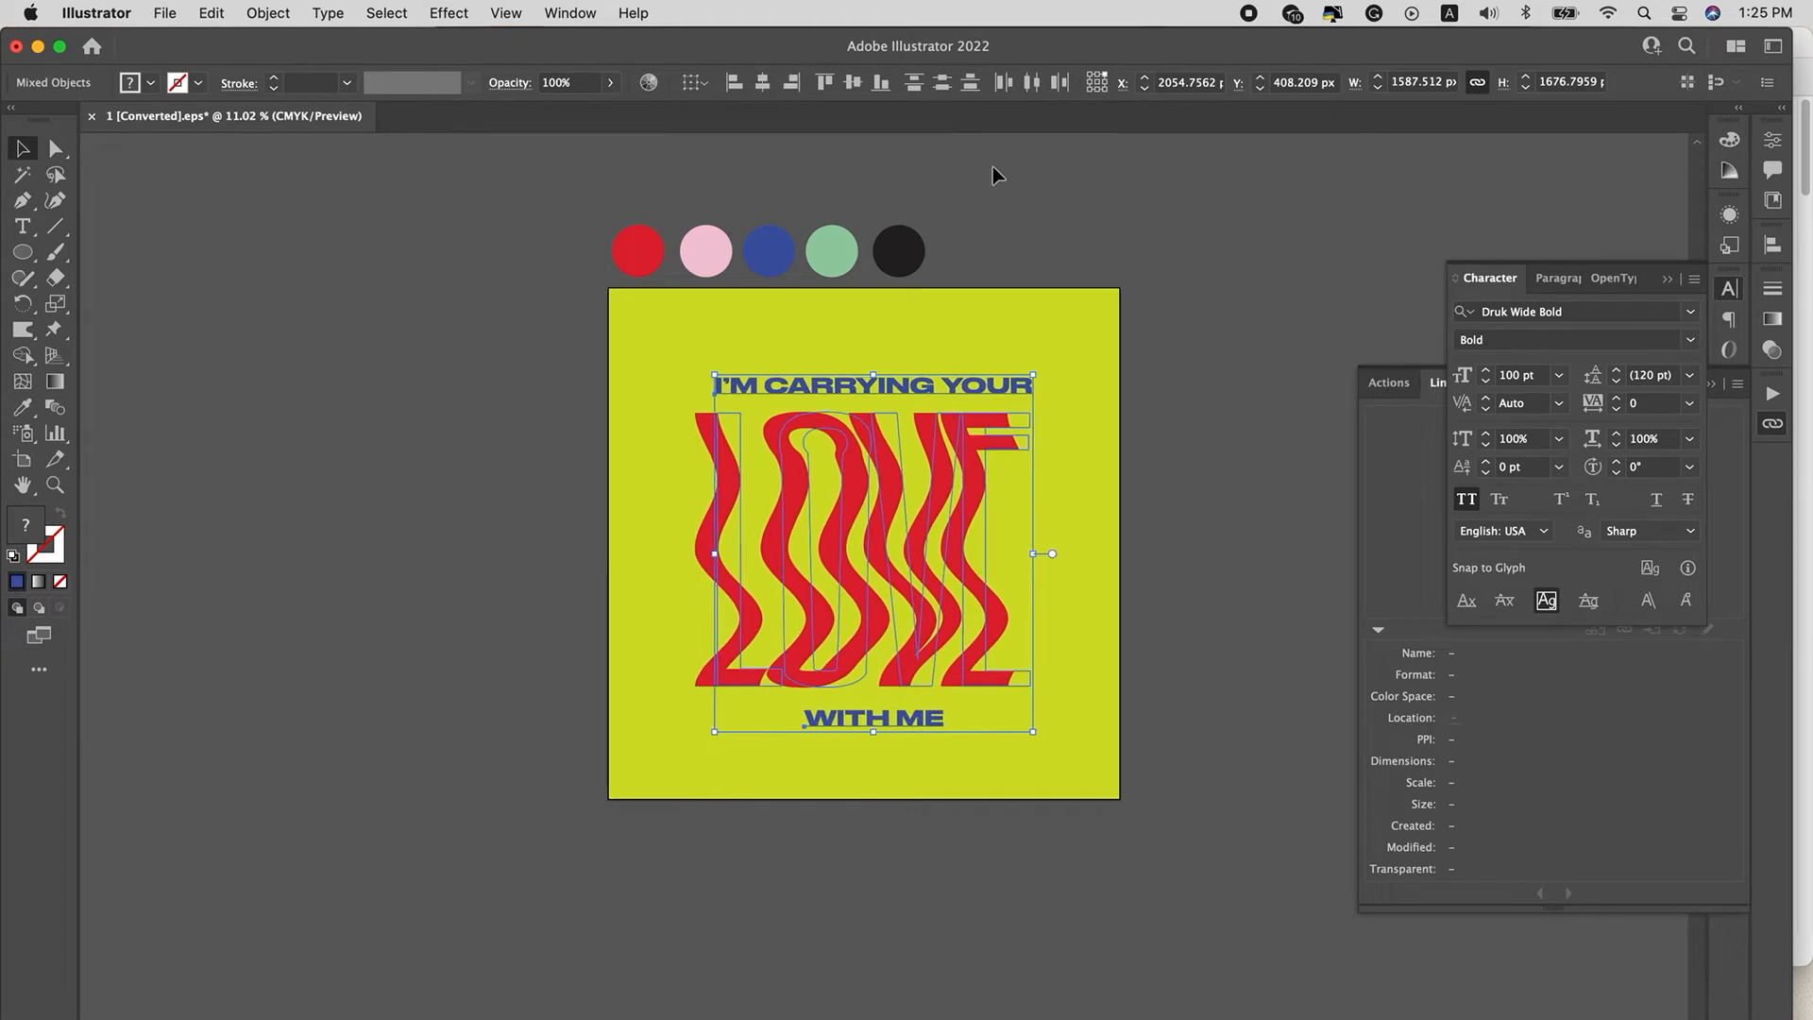
pyautogui.click(1033, 187)
pyautogui.click(944, 485)
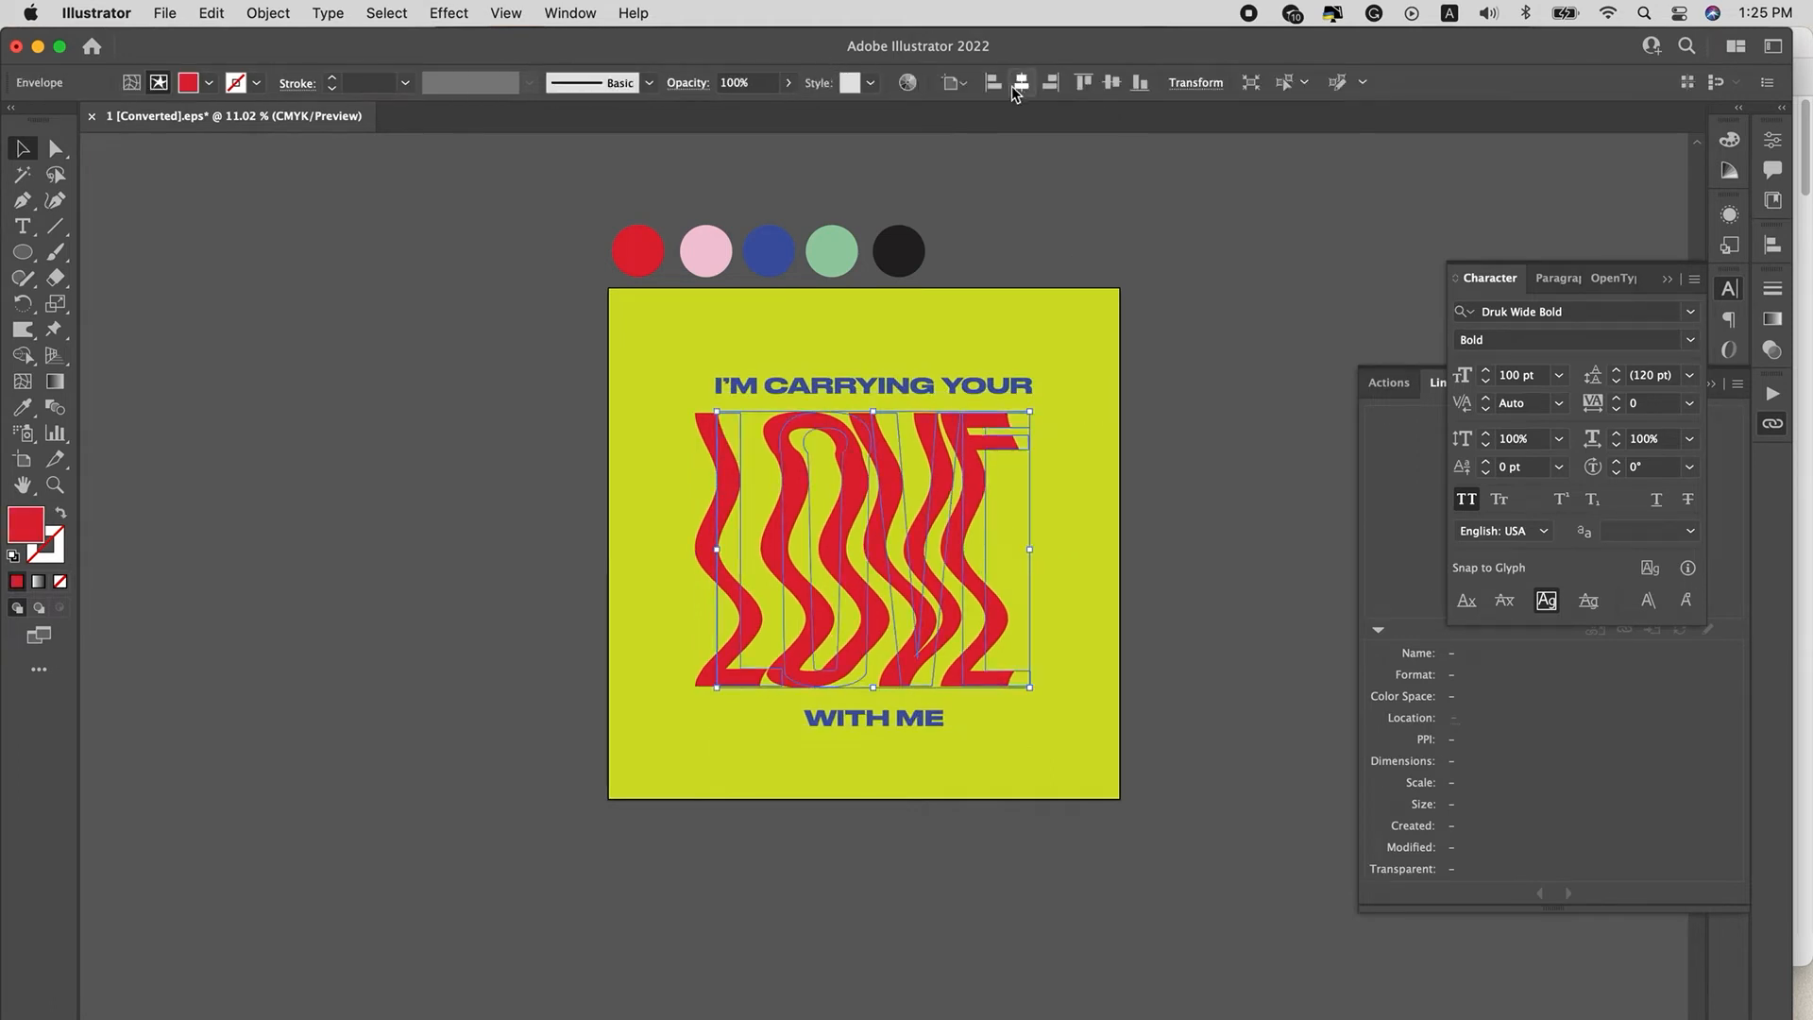
pyautogui.click(1021, 82)
# Expand the LOVE envelope into editable shapes with Object and Fill included.
pyautogui.click(268, 12)
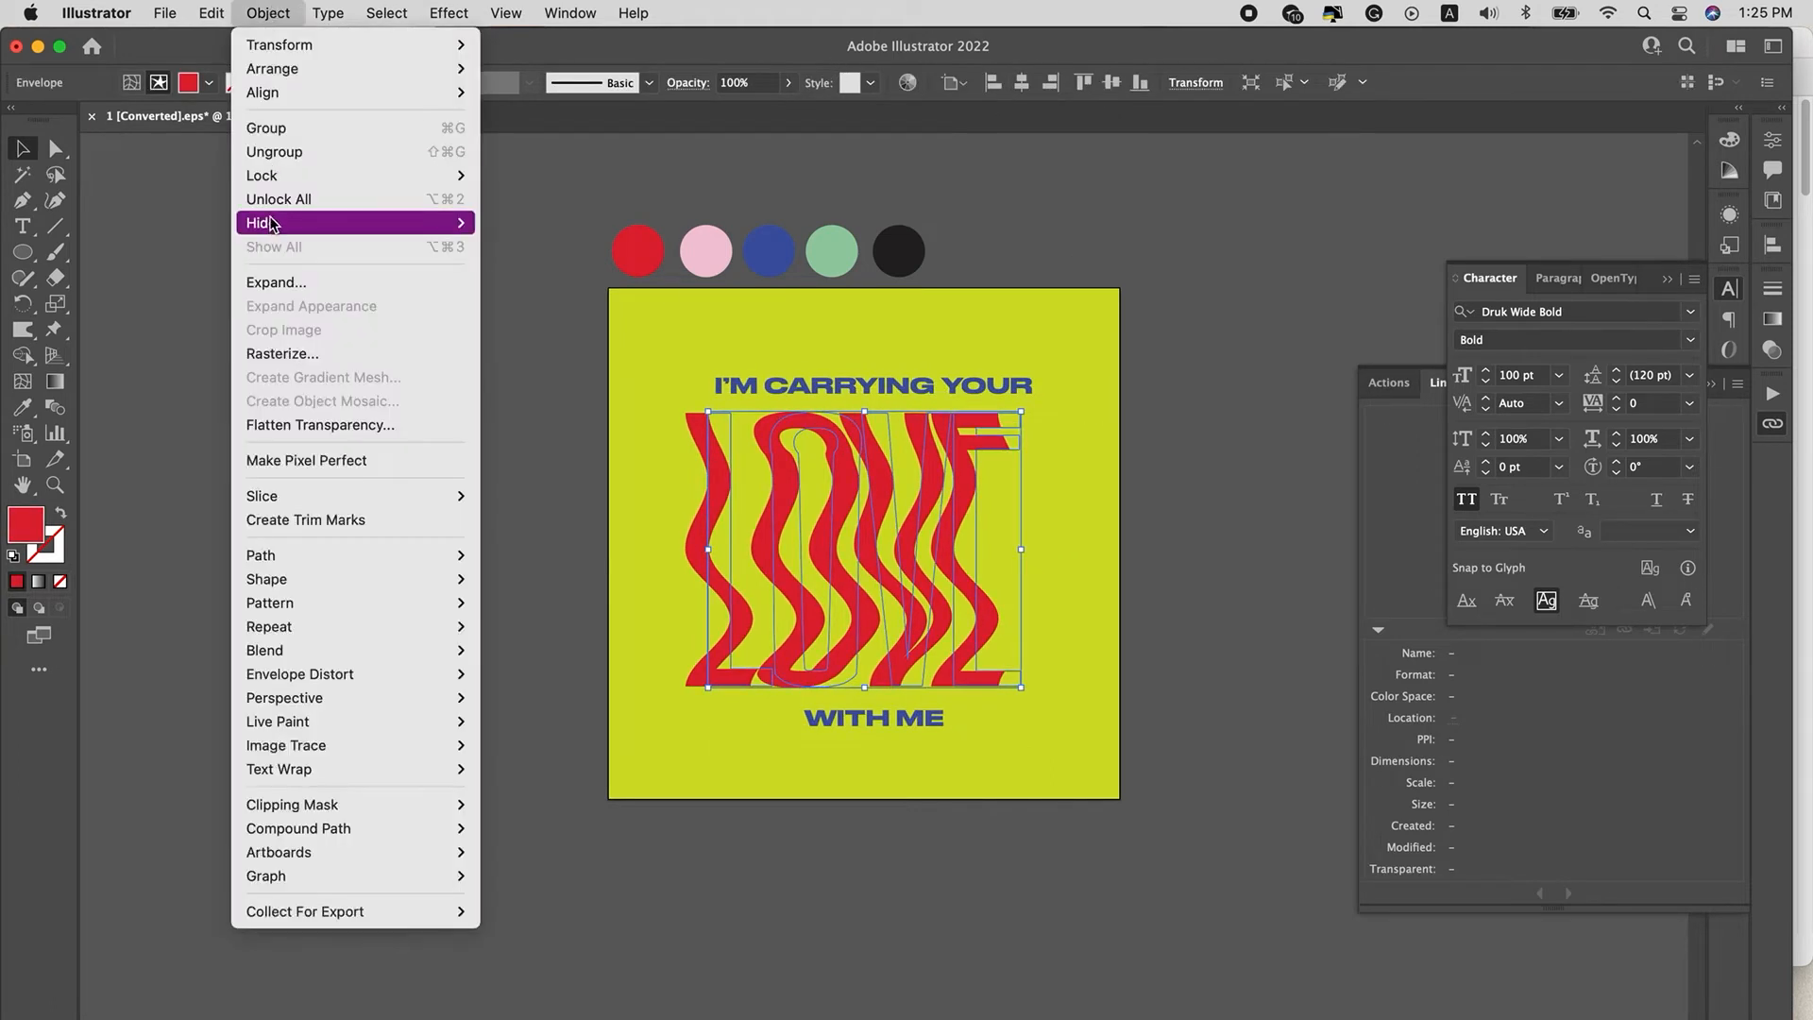
pyautogui.click(275, 283)
pyautogui.click(641, 774)
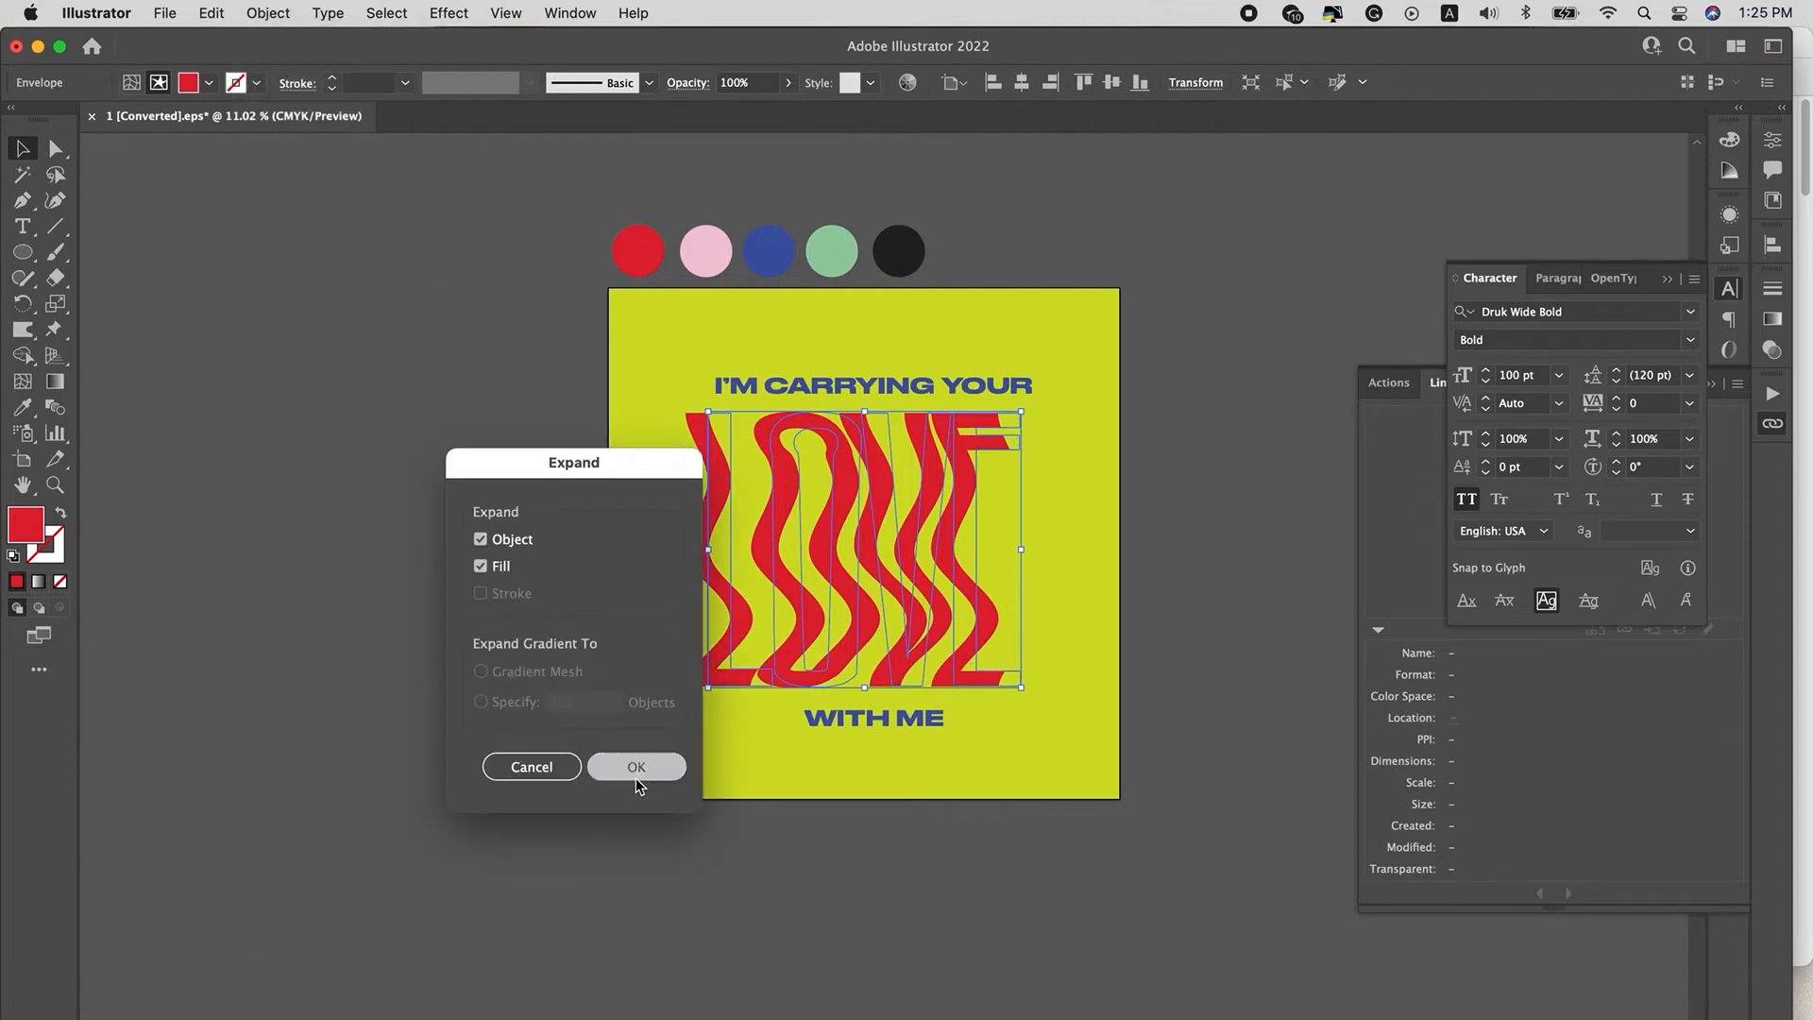
pyautogui.click(1135, 304)
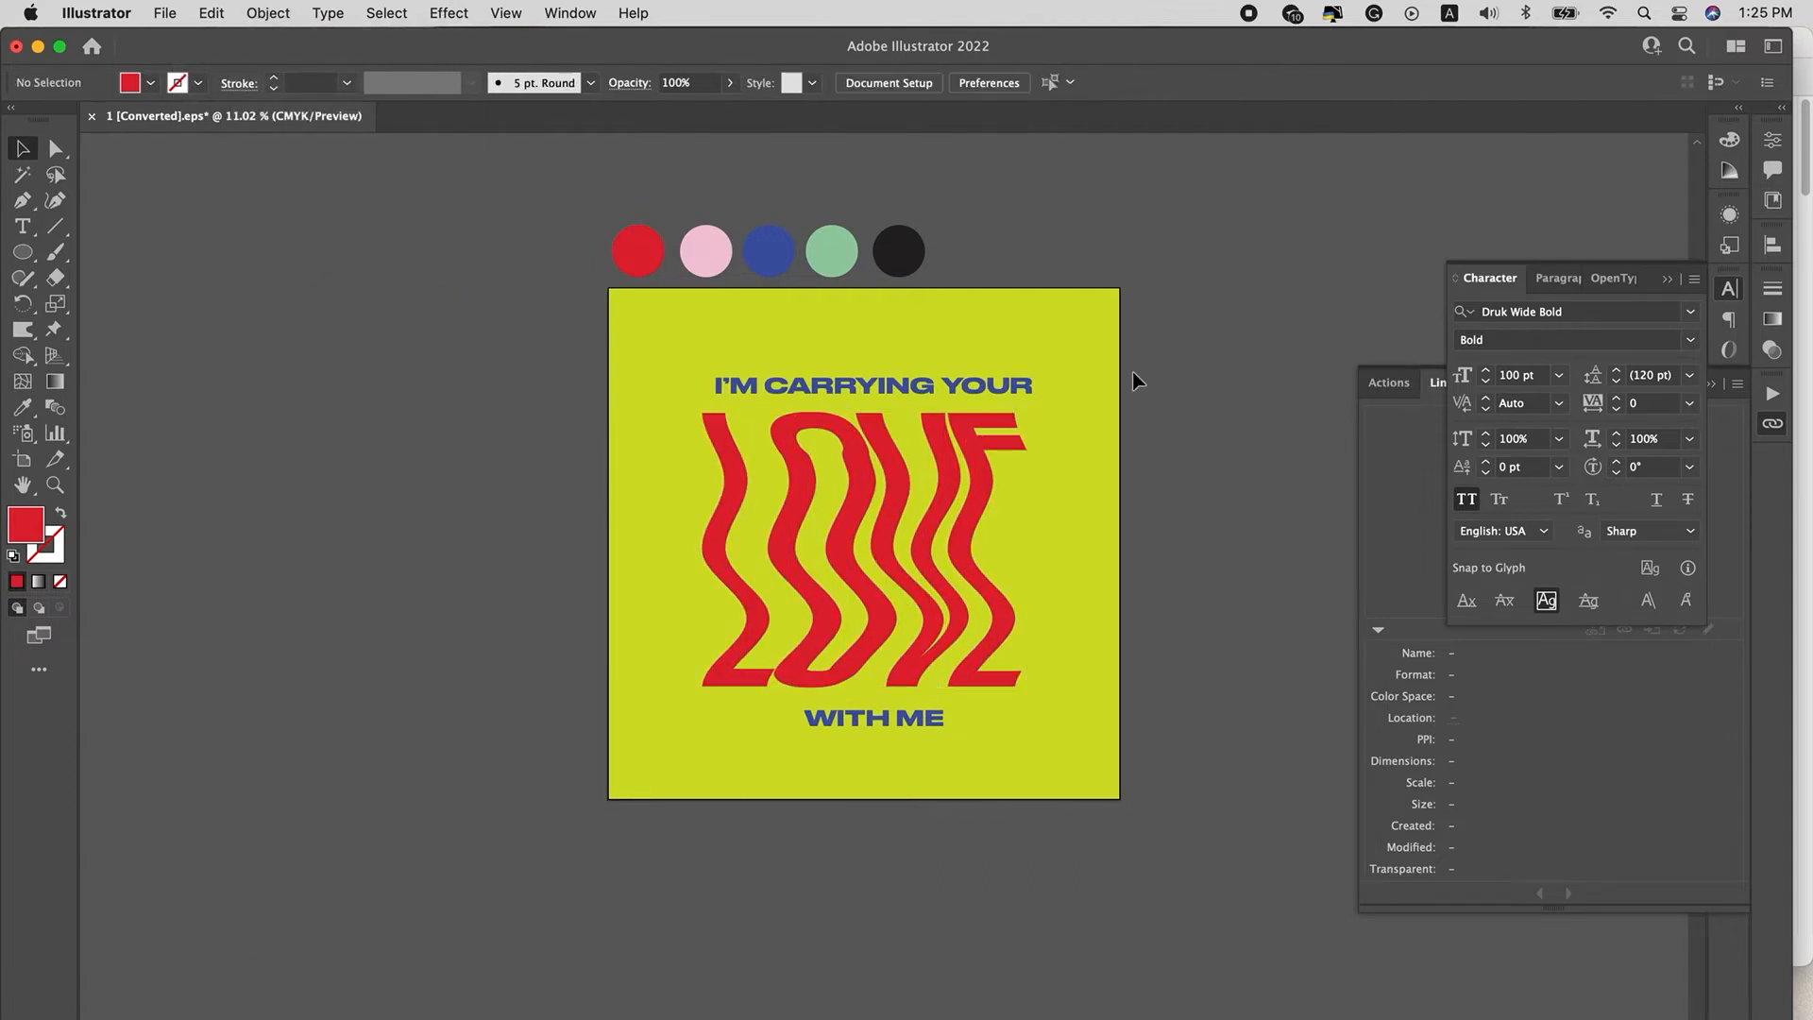
pyautogui.click(922, 728)
pyautogui.click(1083, 740)
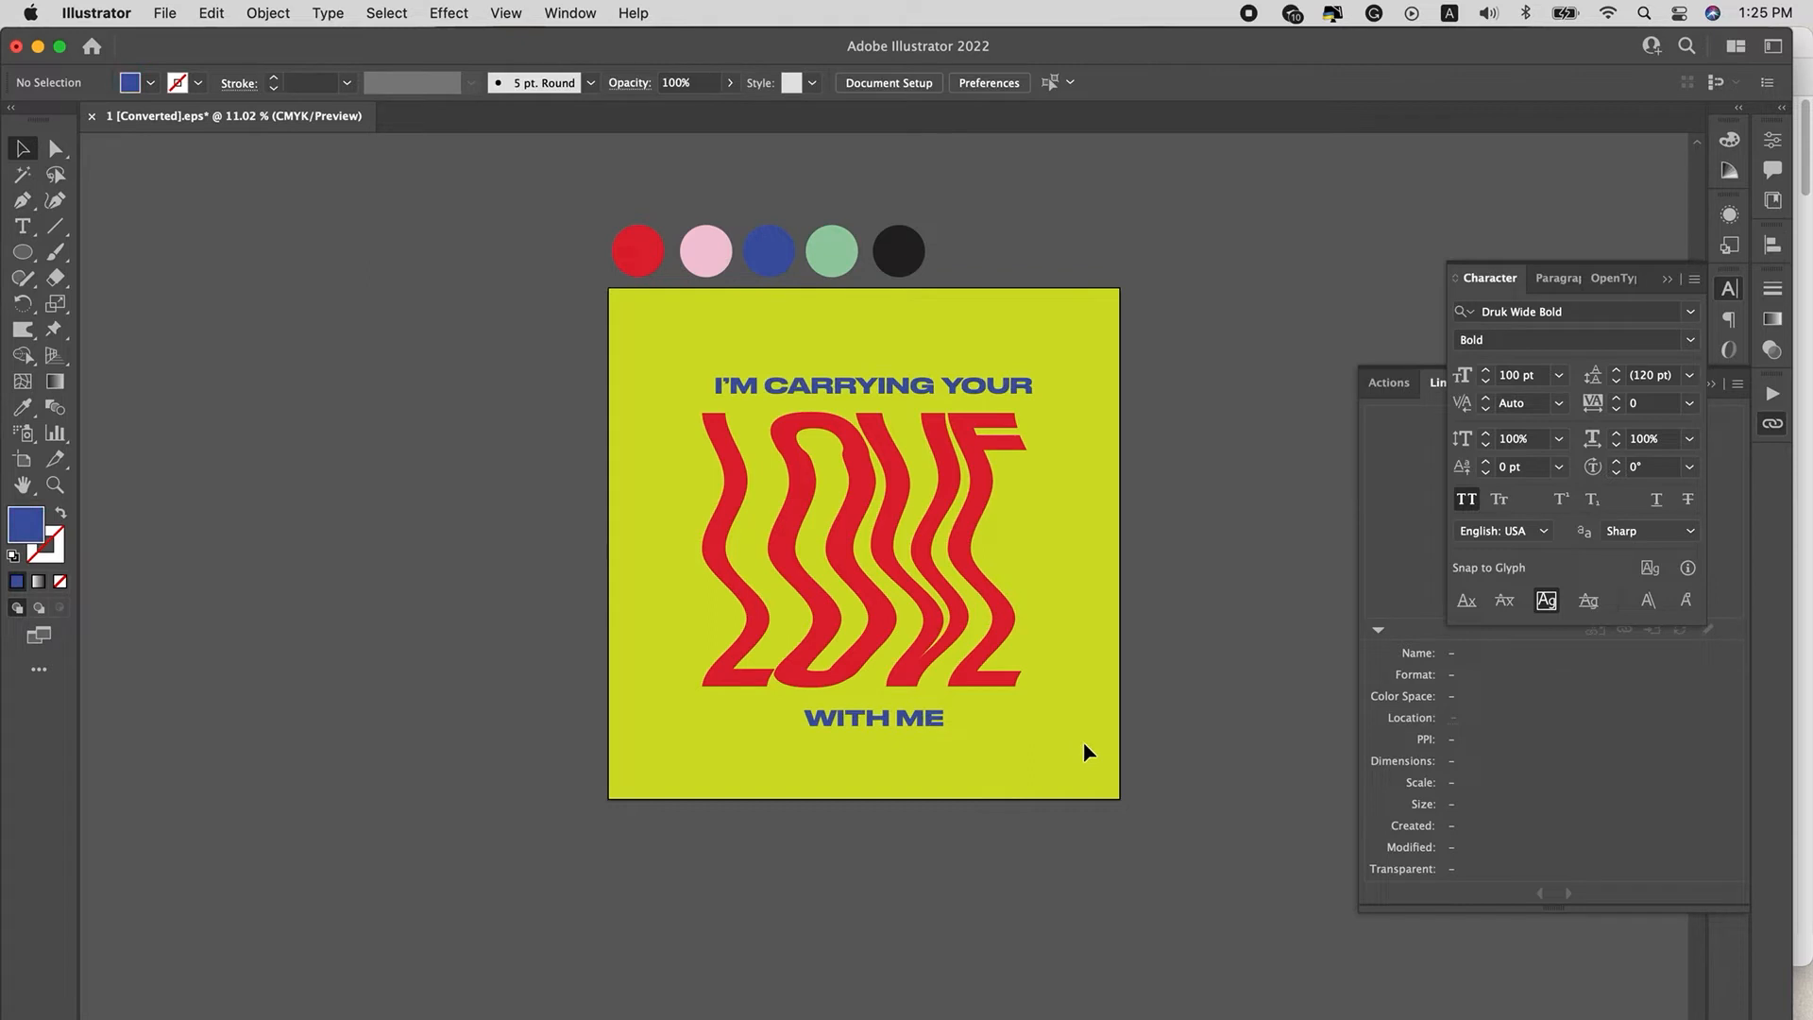
# Duplicate LOVE slightly to the right, fill the copy with the green swatch color and send it behind the red one.
pyautogui.moveTo(973, 567); pyautogui.dragTo(986, 566)
pyautogui.press('i')
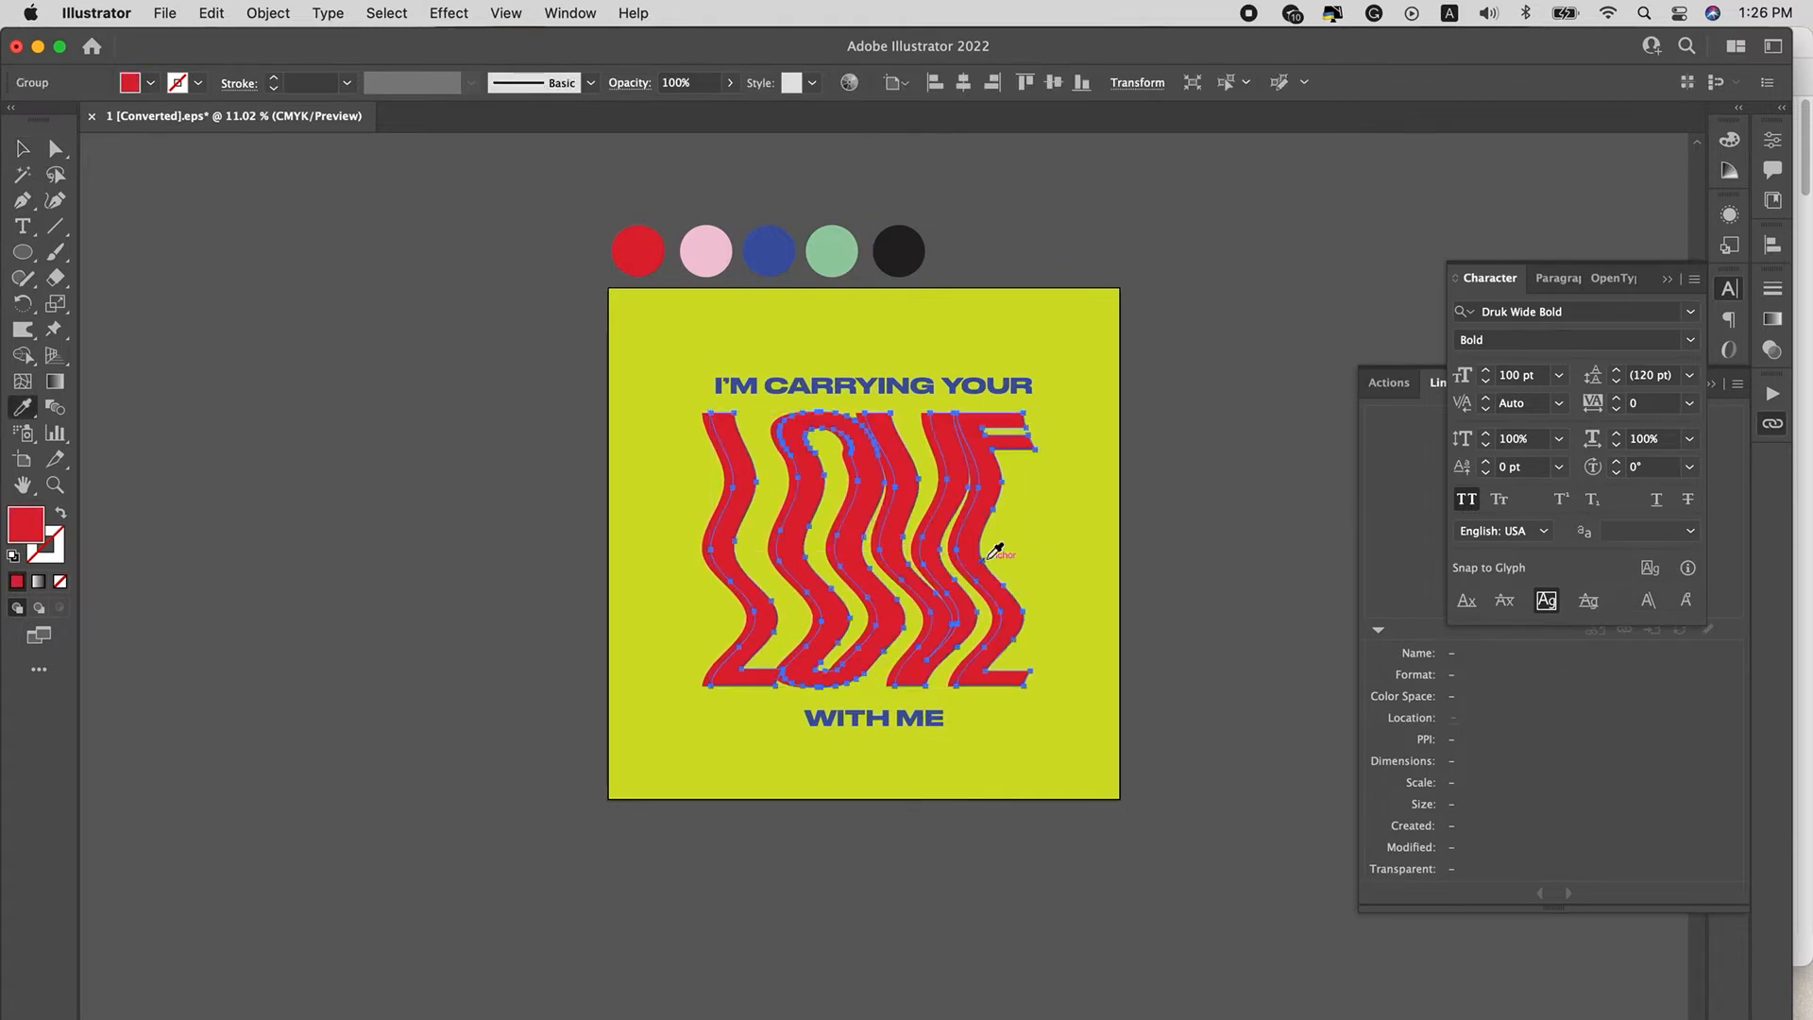
pyautogui.click(848, 250)
pyautogui.press('super+bracketleft')
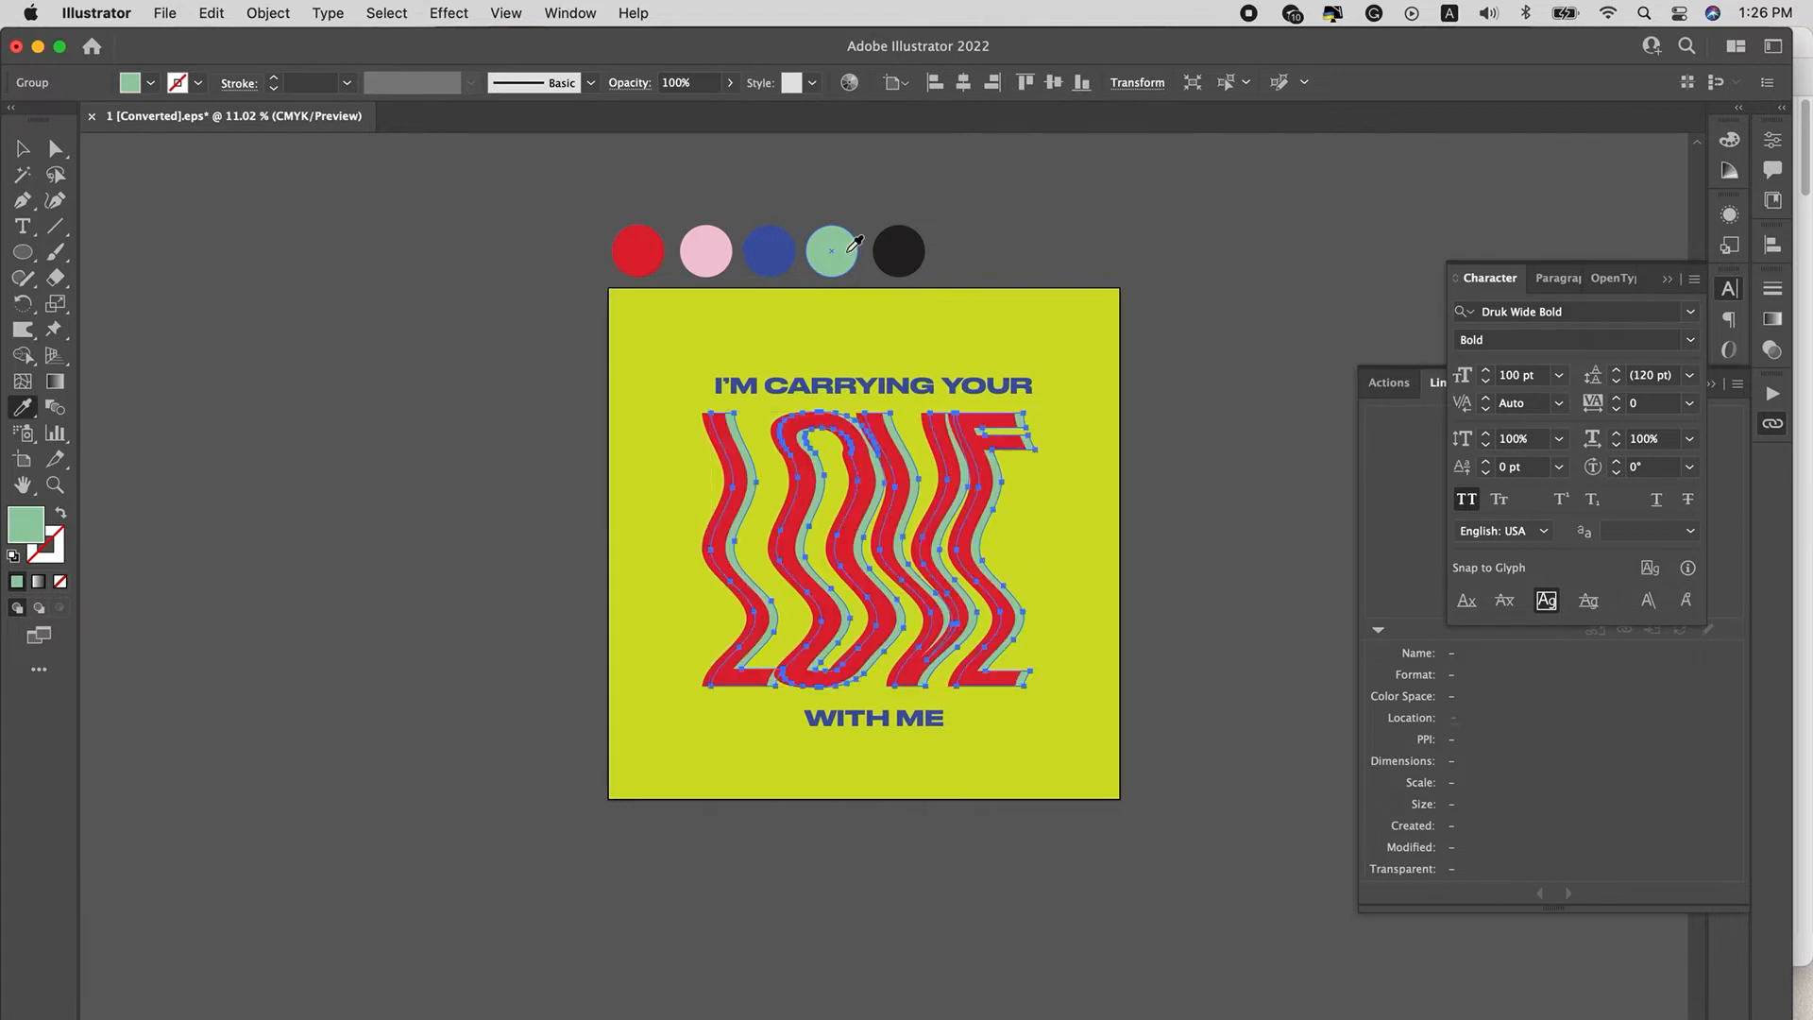
pyautogui.press('v')
pyautogui.click(1201, 515)
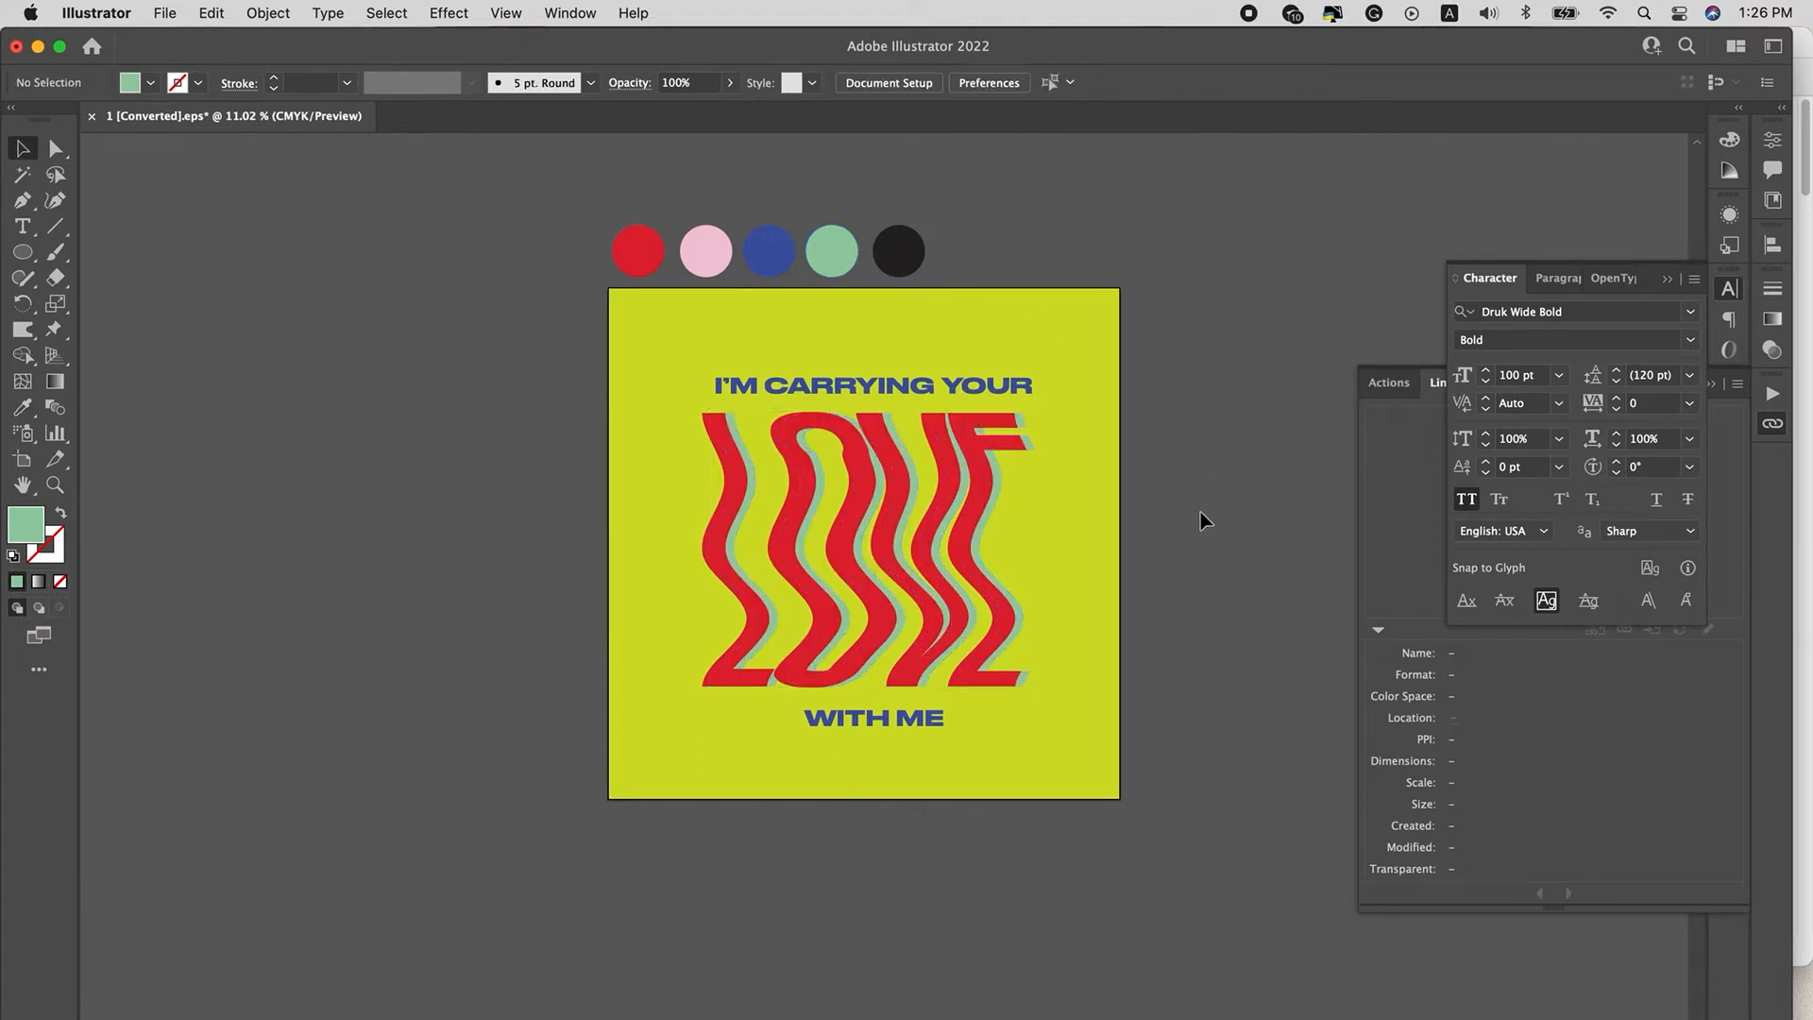
# Unlock the background rectangle and convert it to a gradient mesh with 4 rows, 3 columns, To Center appearance and 100% highlight.
pyautogui.click(265, 9)
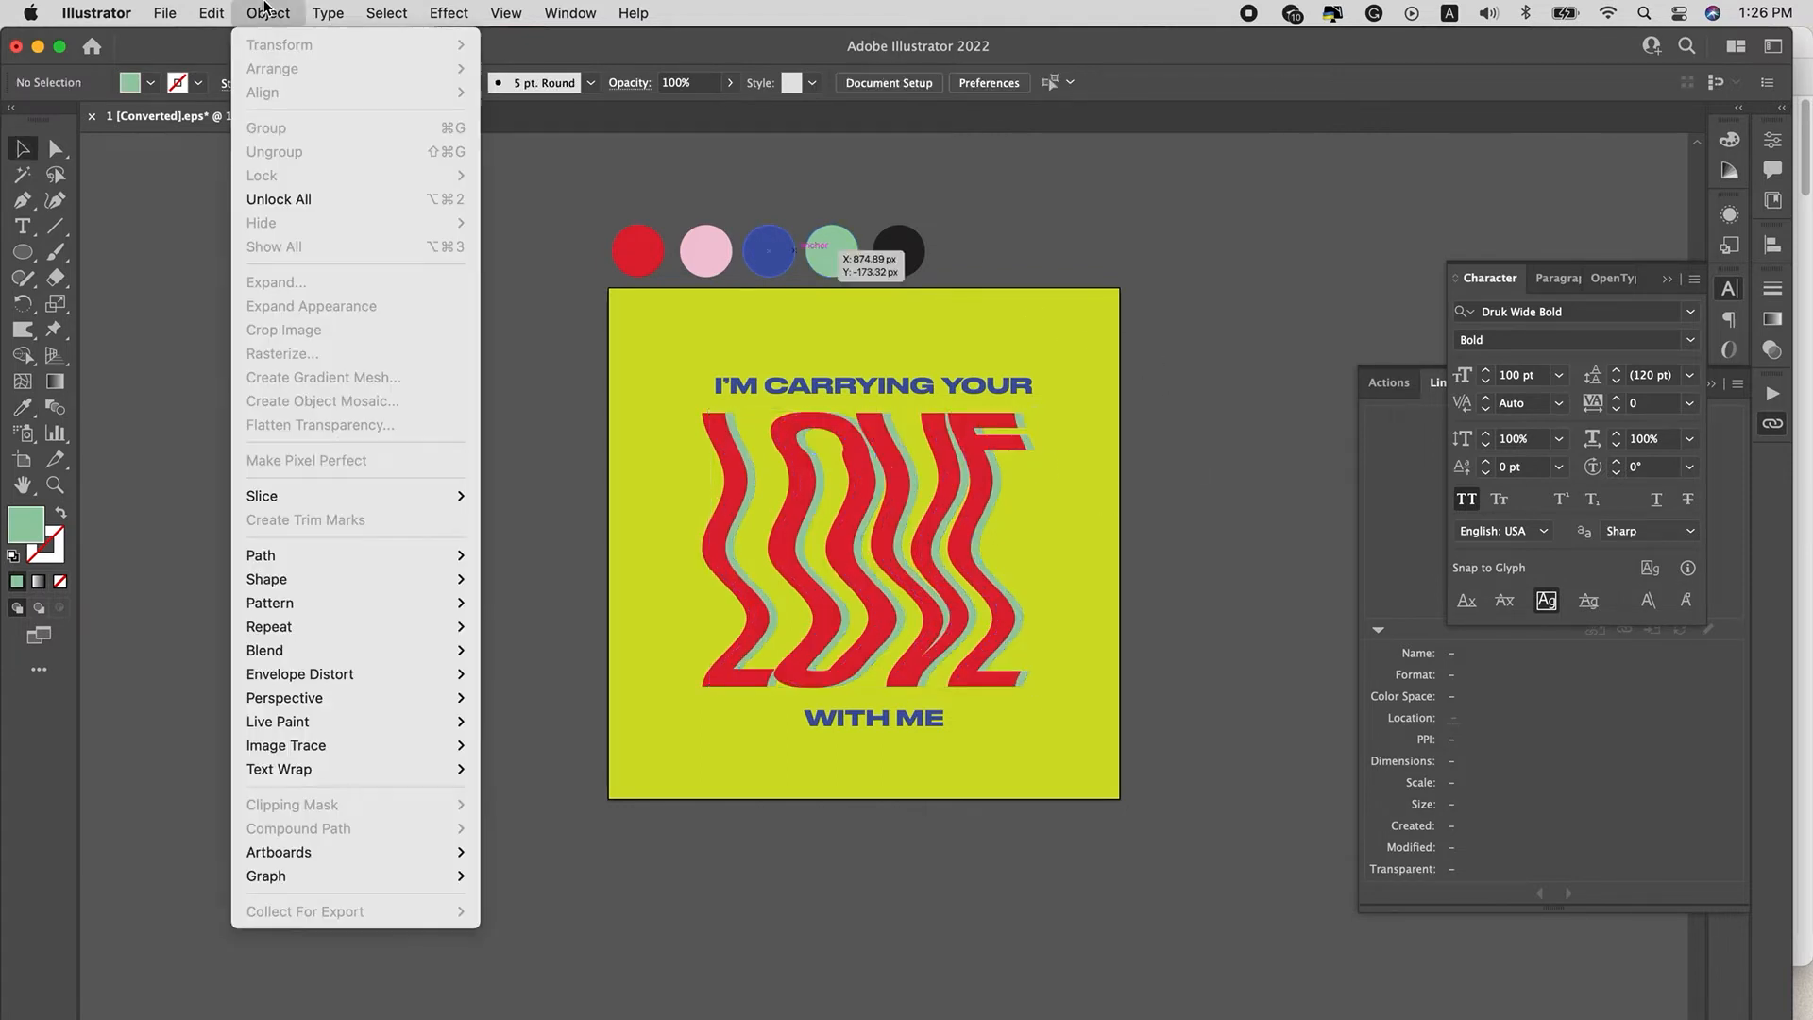
pyautogui.click(279, 199)
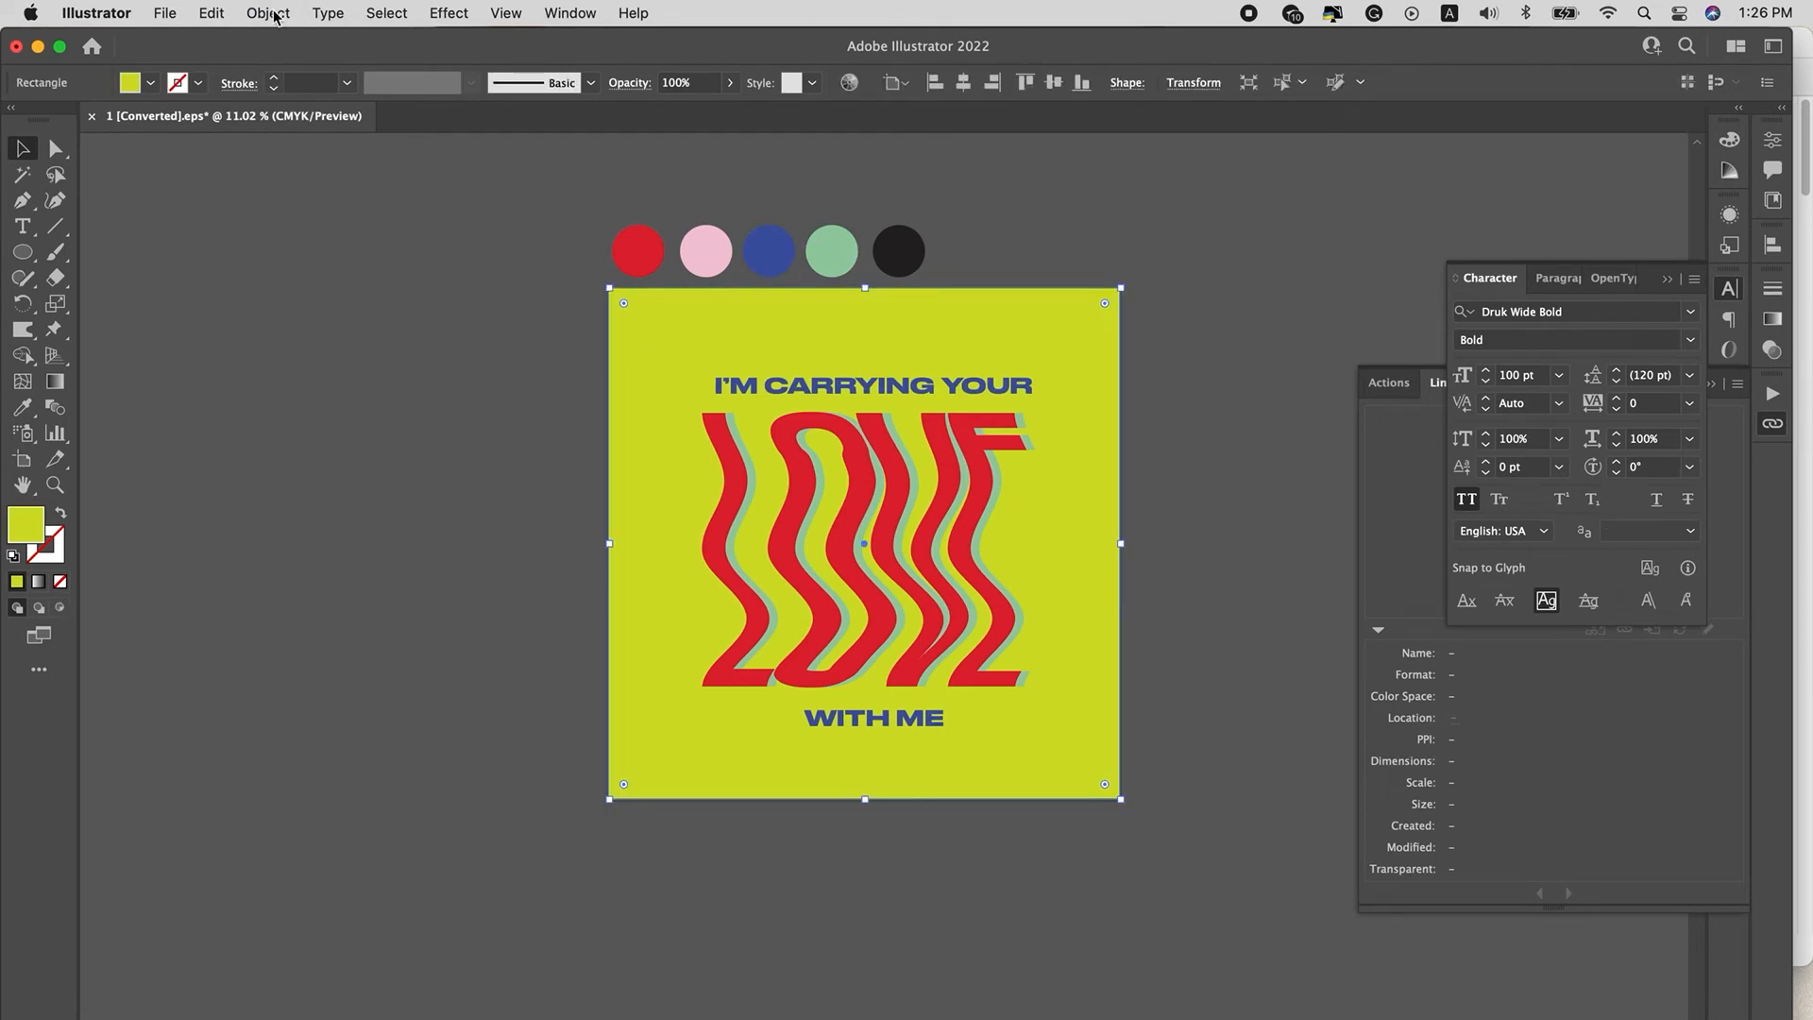
pyautogui.click(276, 16)
pyautogui.click(336, 376)
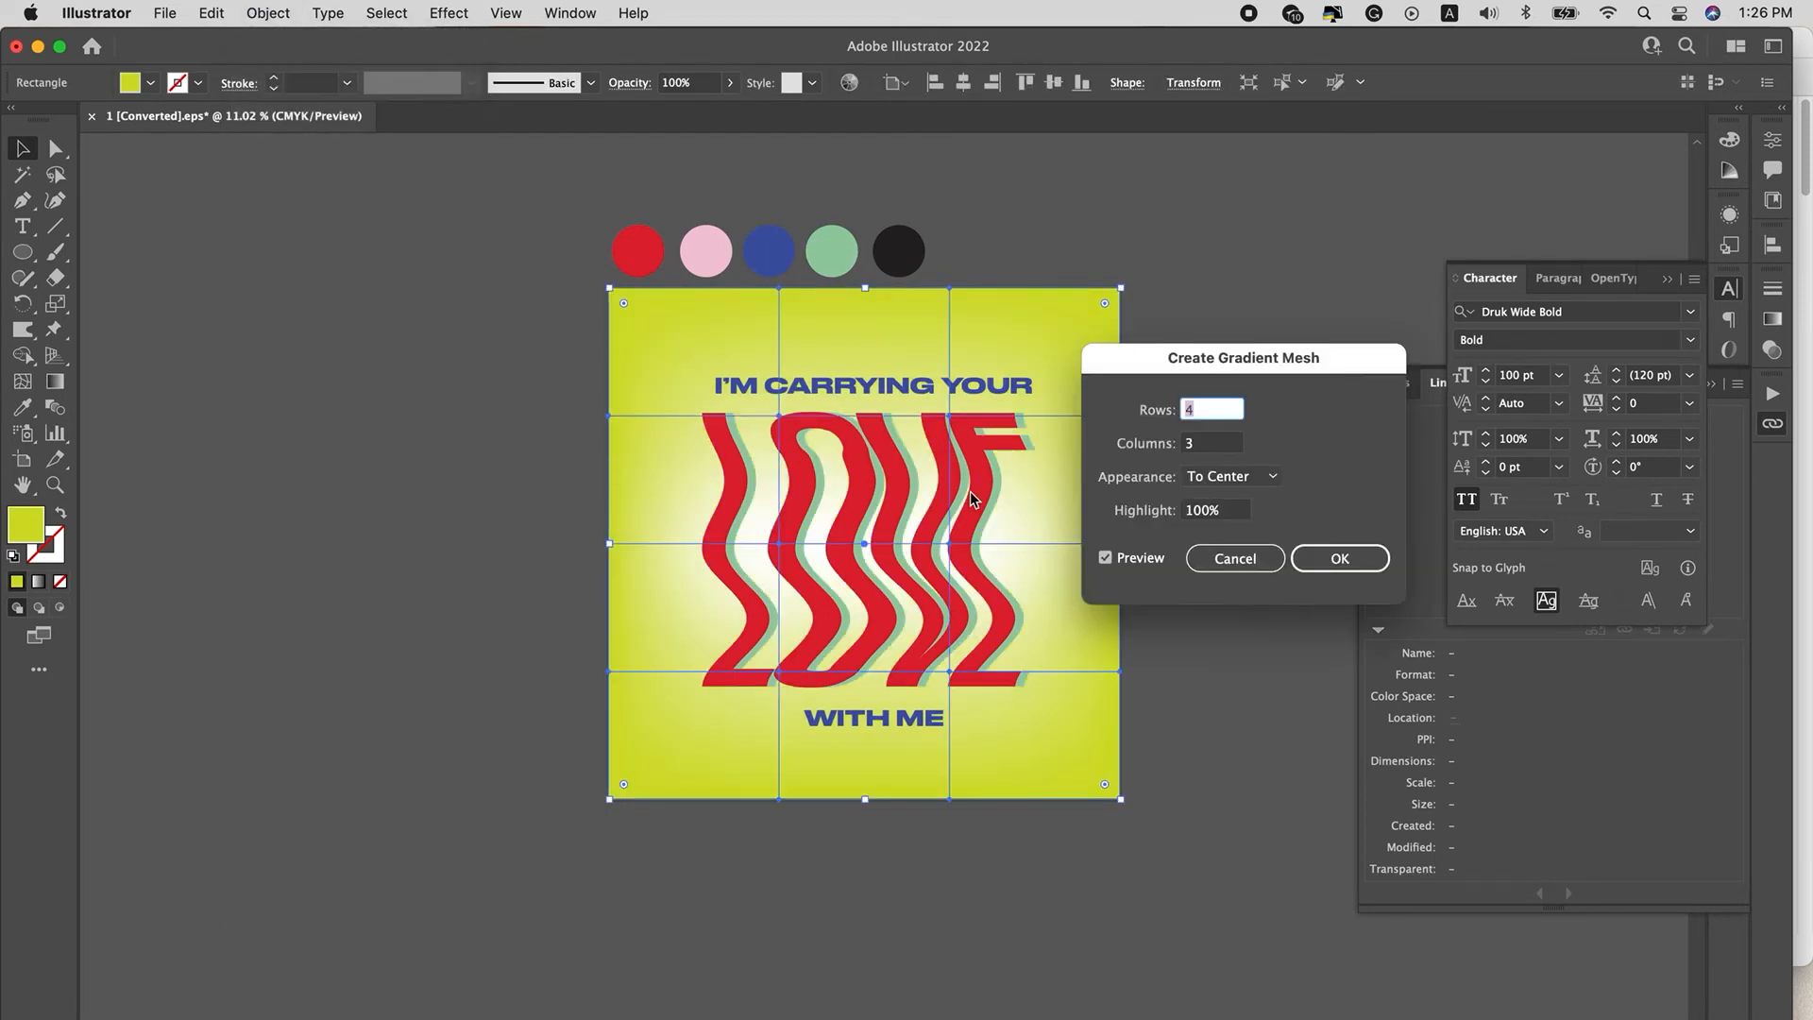
pyautogui.click(1335, 561)
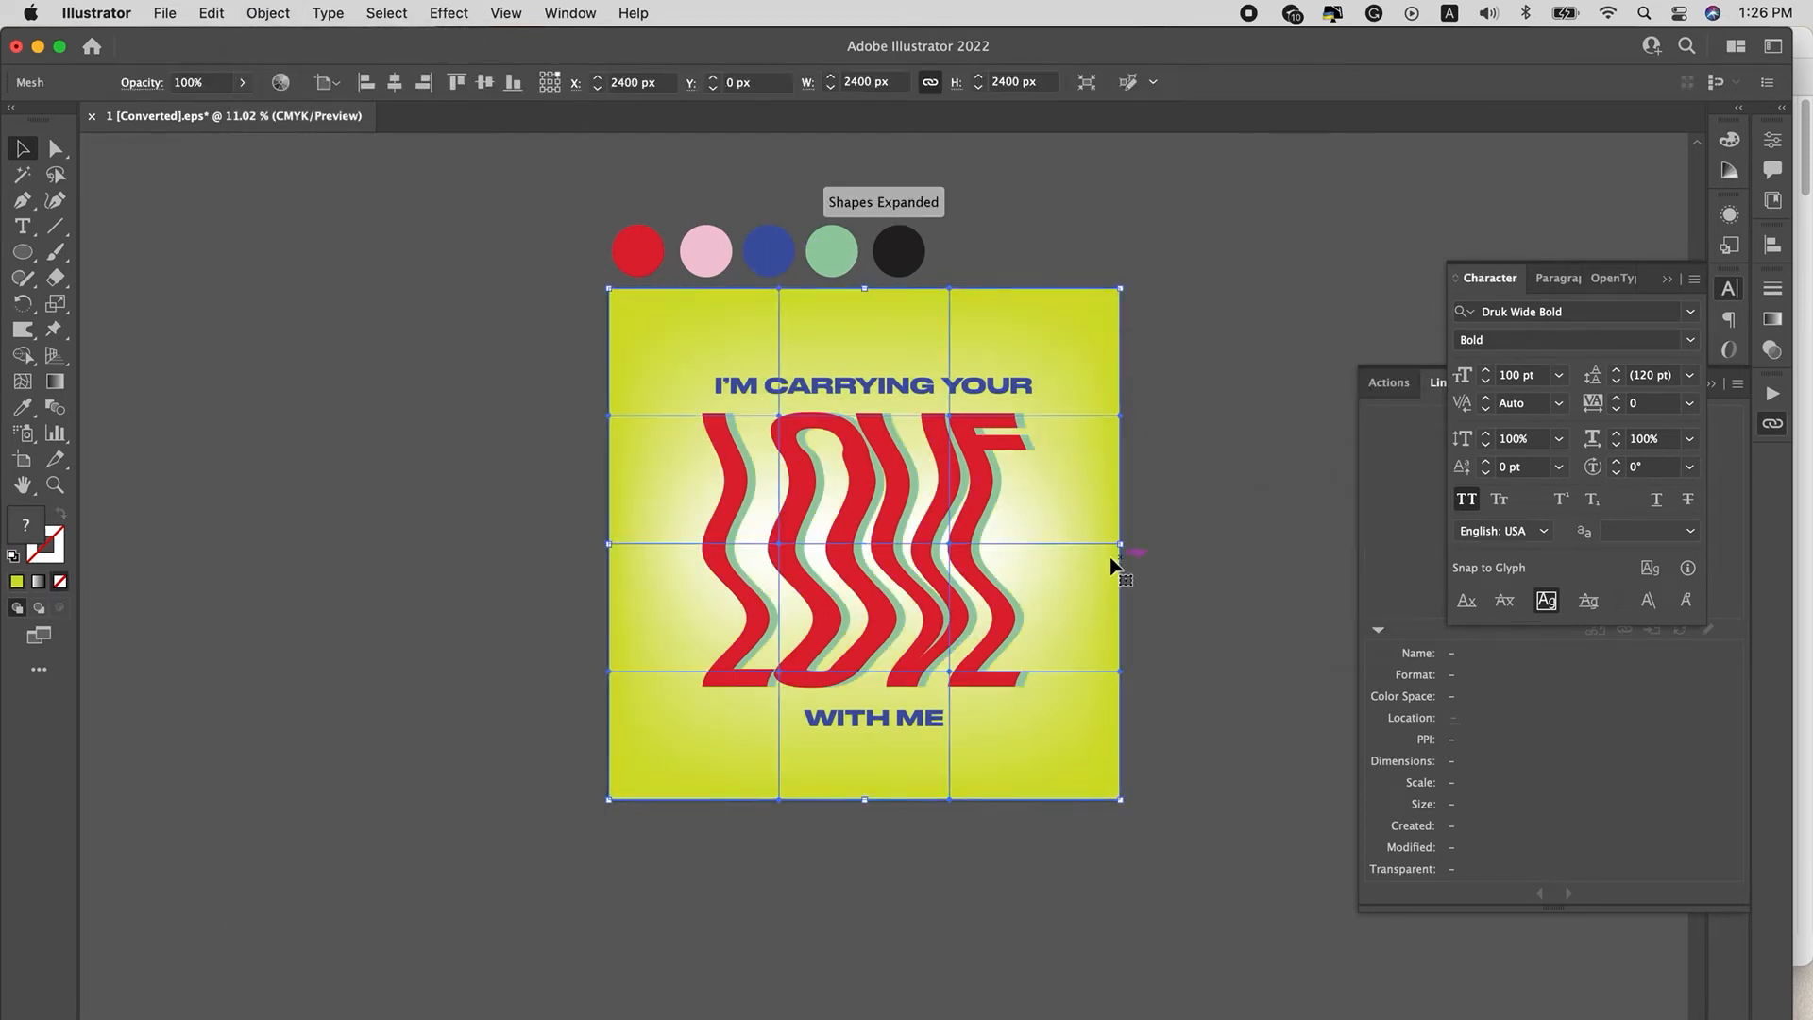
pyautogui.click(1010, 601)
pyautogui.click(990, 610)
pyautogui.press('super+2')
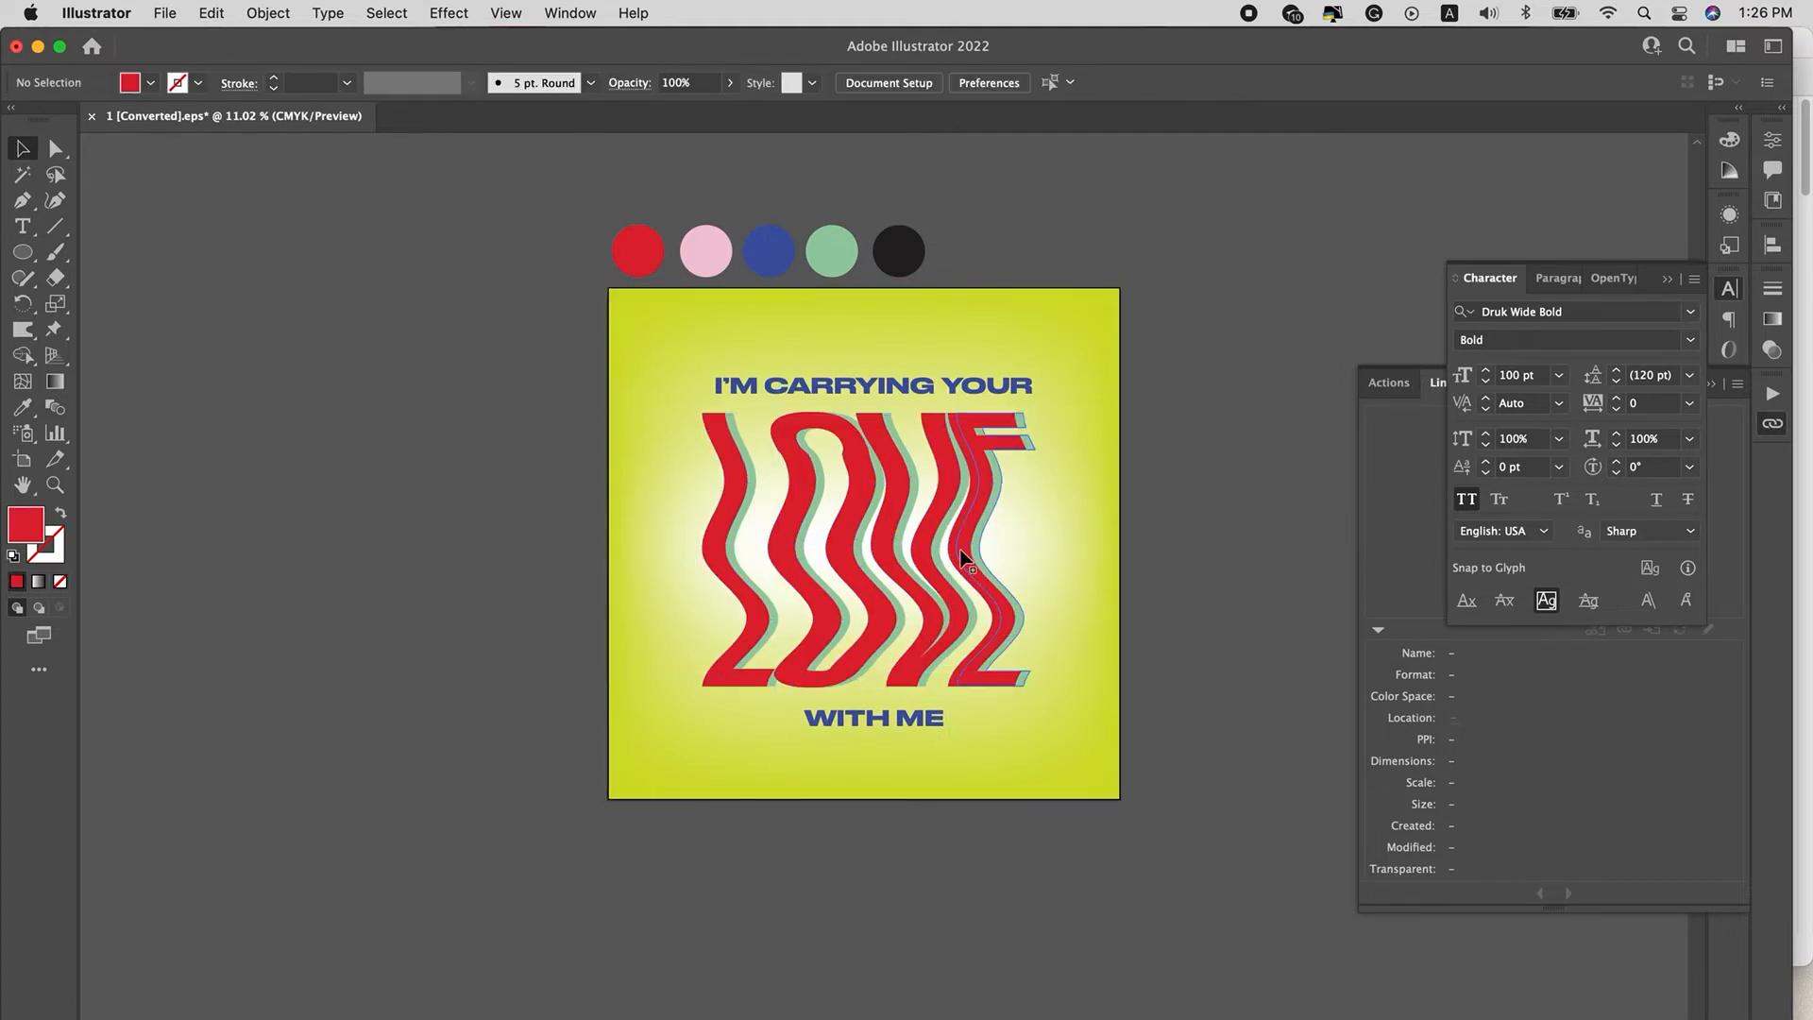
pyautogui.press('a')
pyautogui.click(948, 548)
pyautogui.click(1192, 590)
pyautogui.press('v')
pyautogui.click(268, 12)
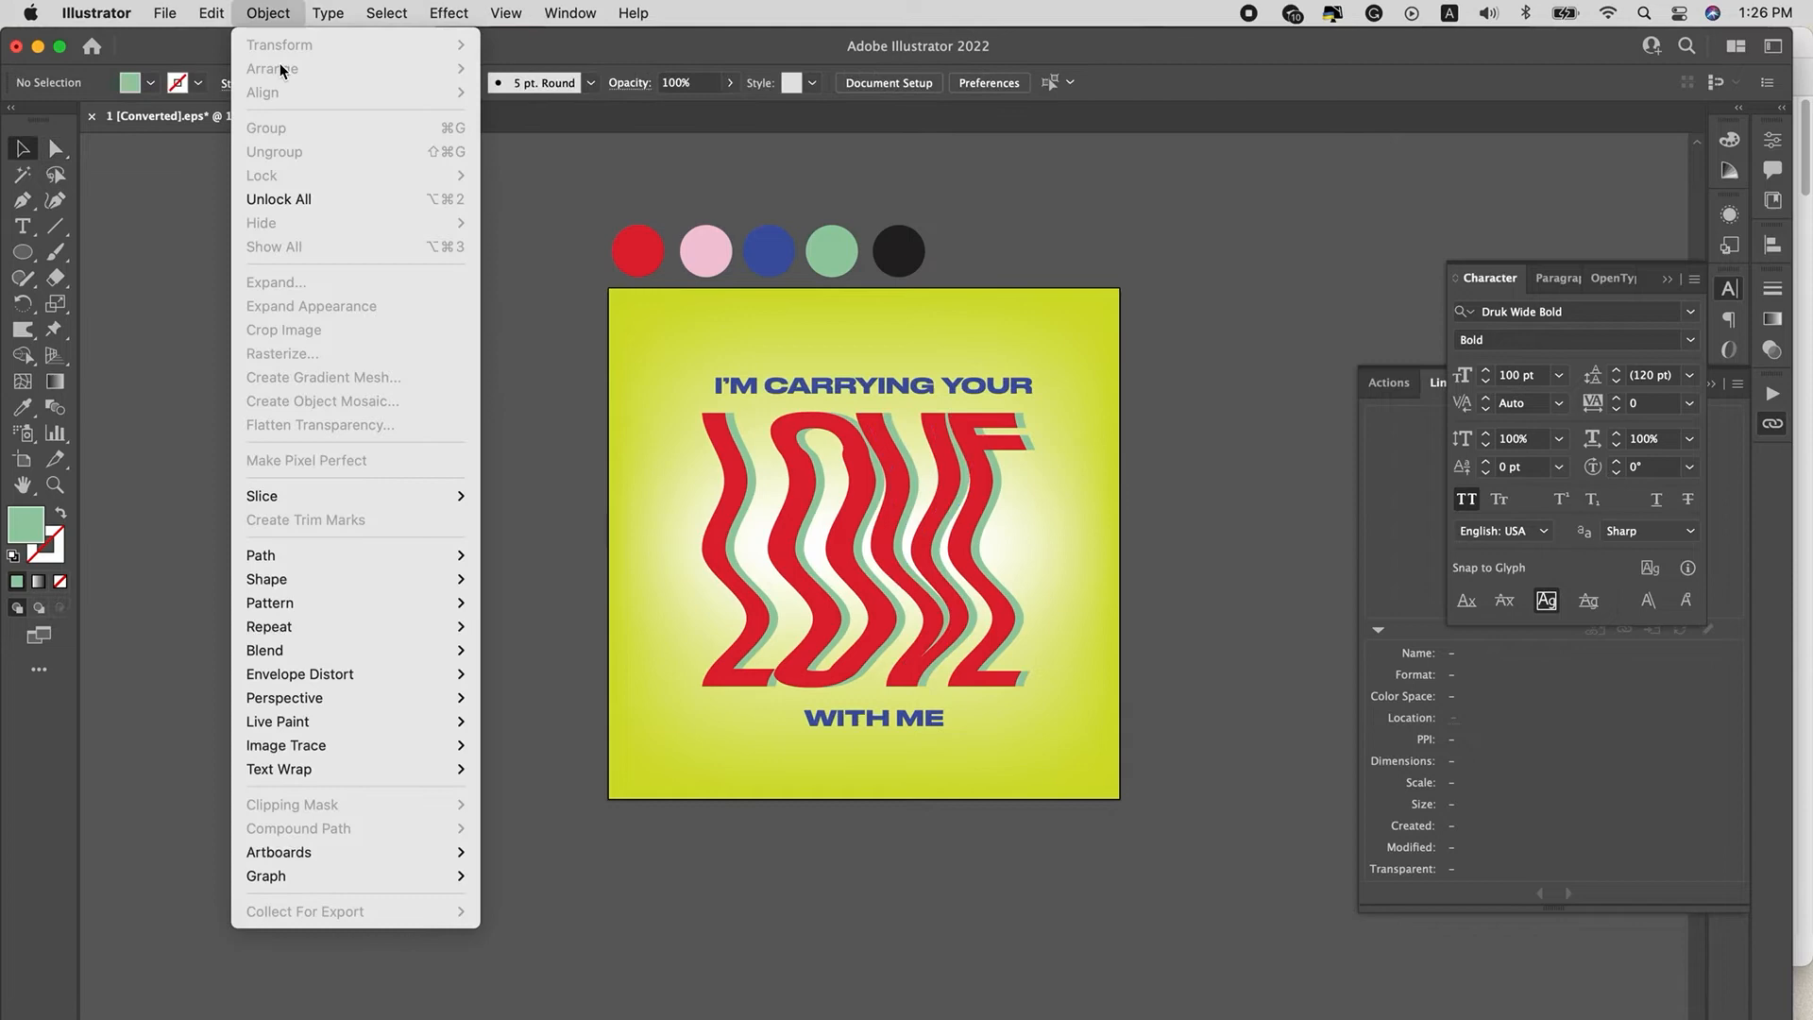
pyautogui.click(284, 200)
# Lock the red LOVE and its green shadow copy so only the background mesh stays selectable behind them.
pyautogui.click(812, 481)
pyautogui.press('super+2')
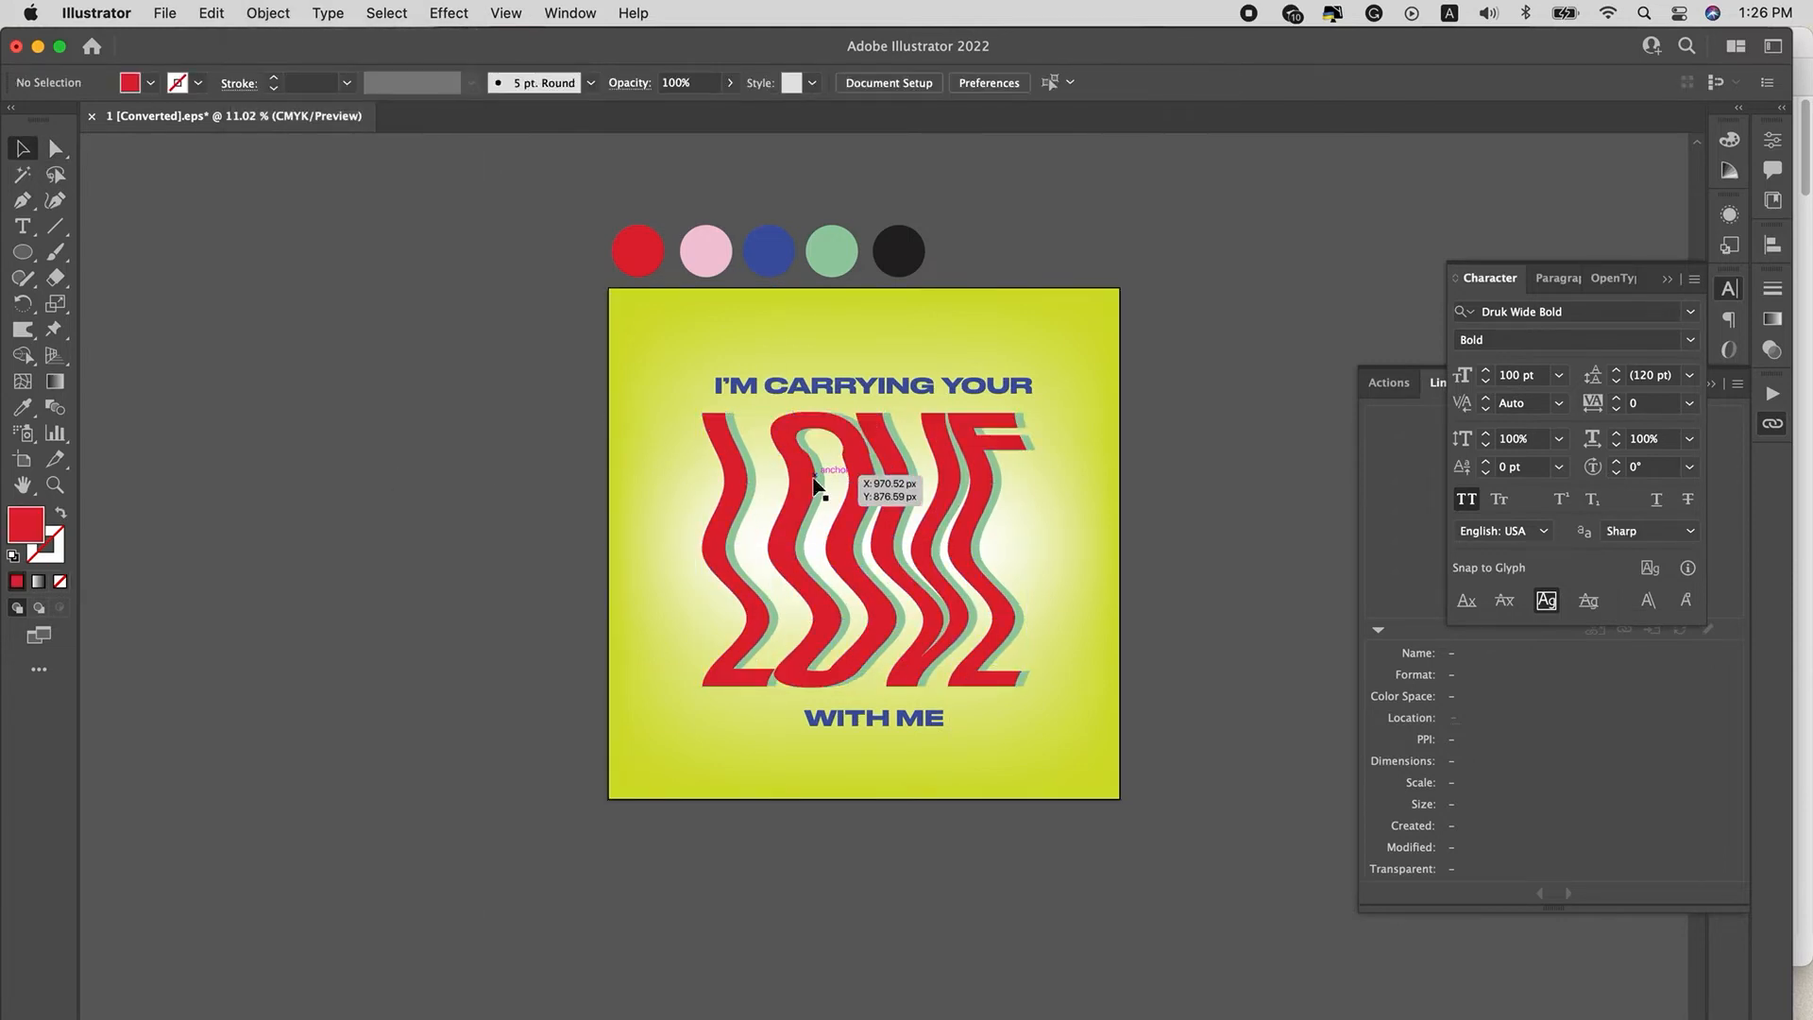
pyautogui.click(810, 502)
pyautogui.press('super+2')
# Color the background mesh's left inner point in the middle row with the blue swatch.
pyautogui.click(790, 513)
pyautogui.press('a')
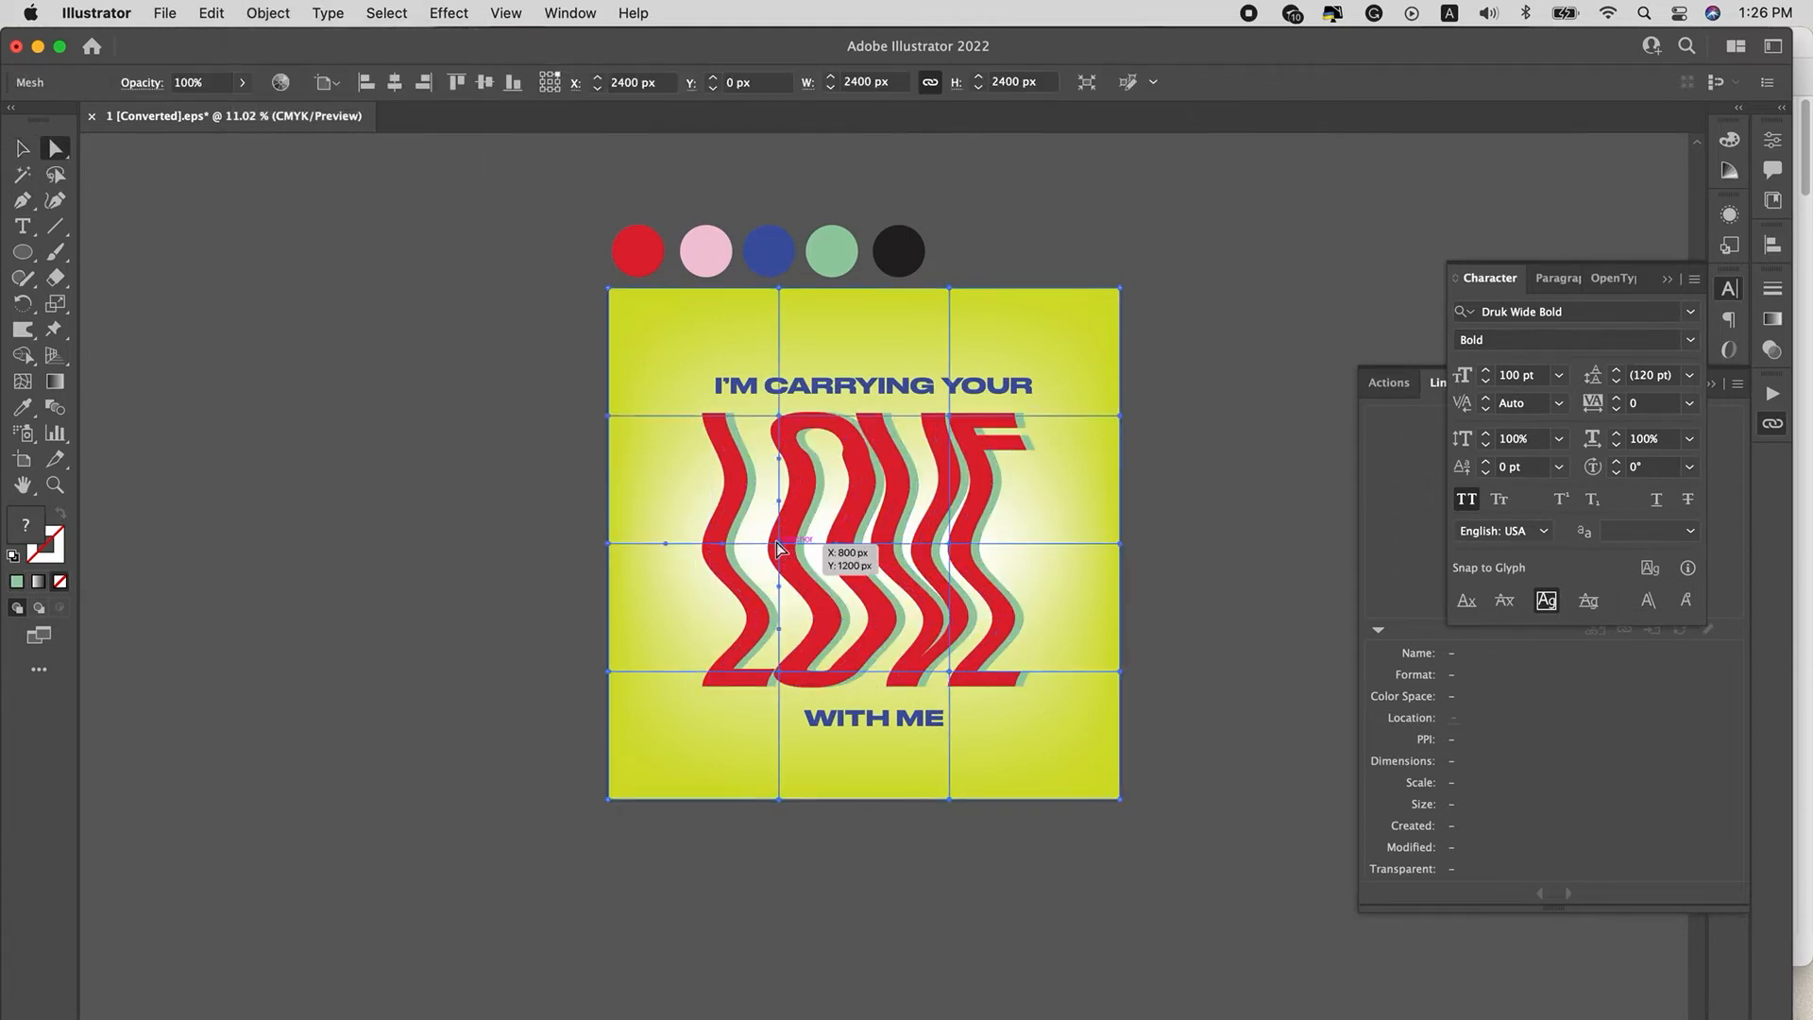
pyautogui.click(776, 543)
pyautogui.press('i')
pyautogui.click(780, 238)
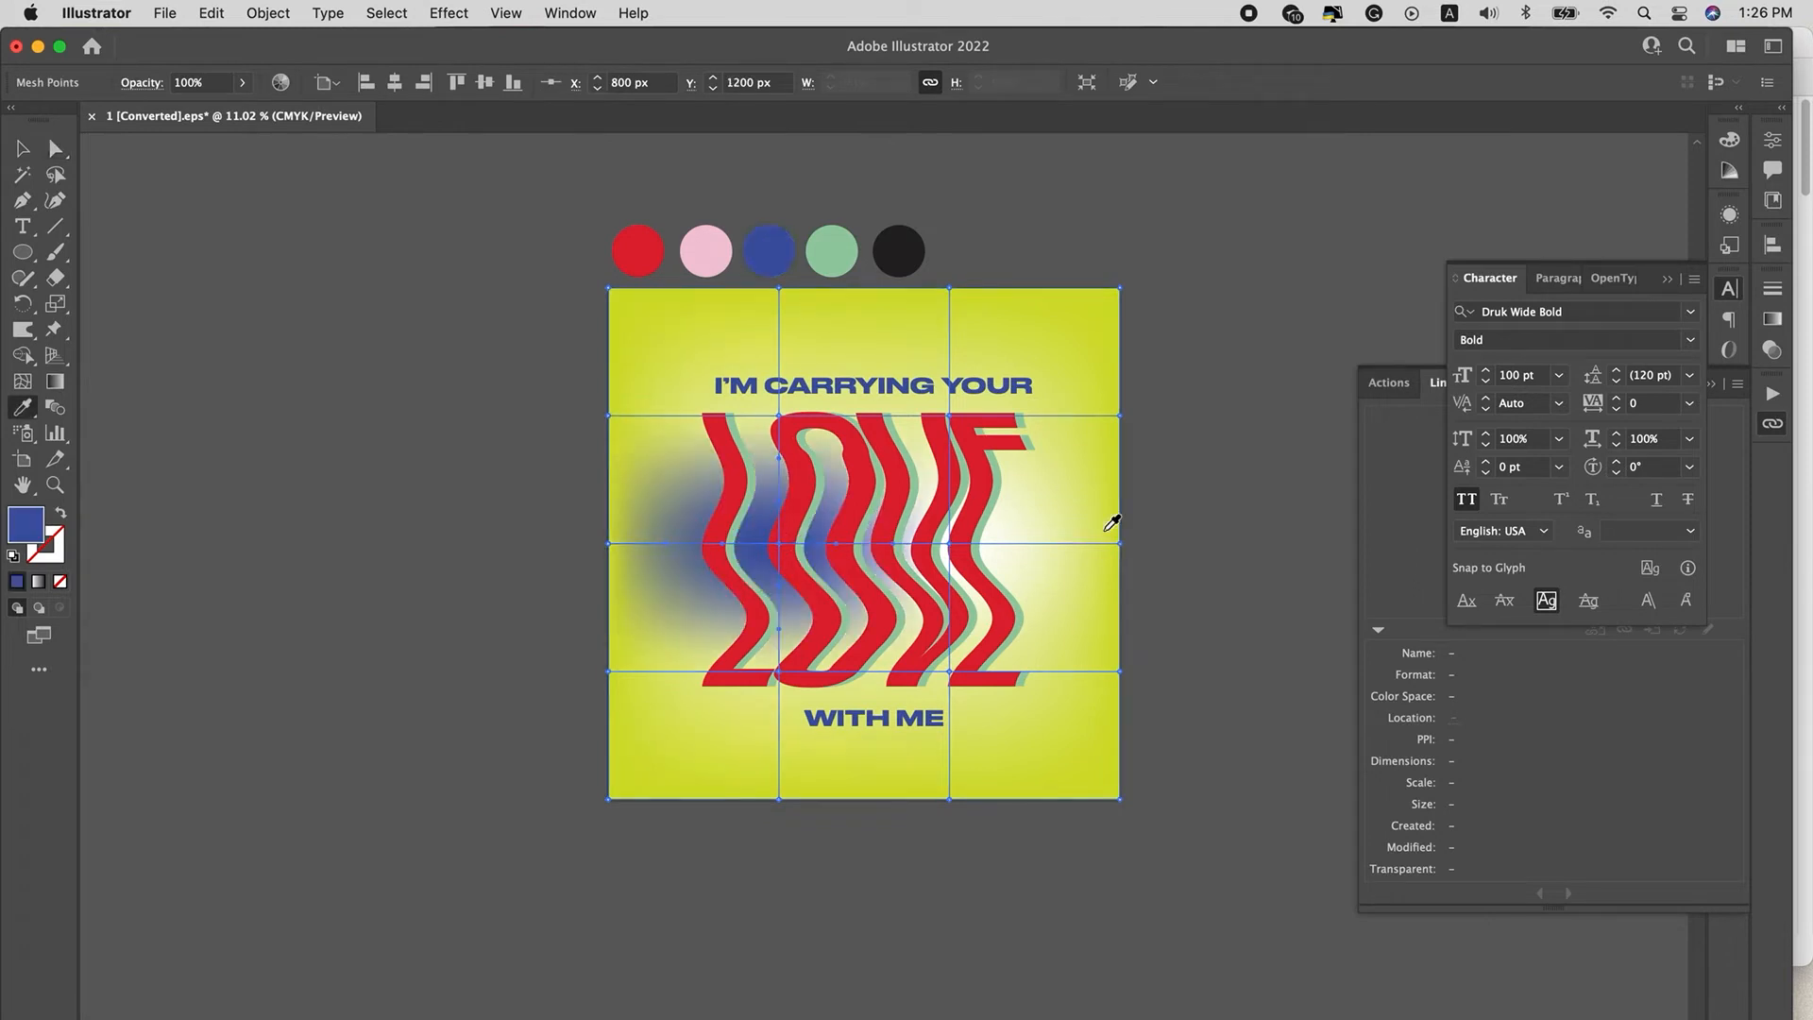
# Color the right inner point of the mesh's middle row with the pink swatch.
pyautogui.press('a')
pyautogui.click(949, 543)
pyautogui.press('i')
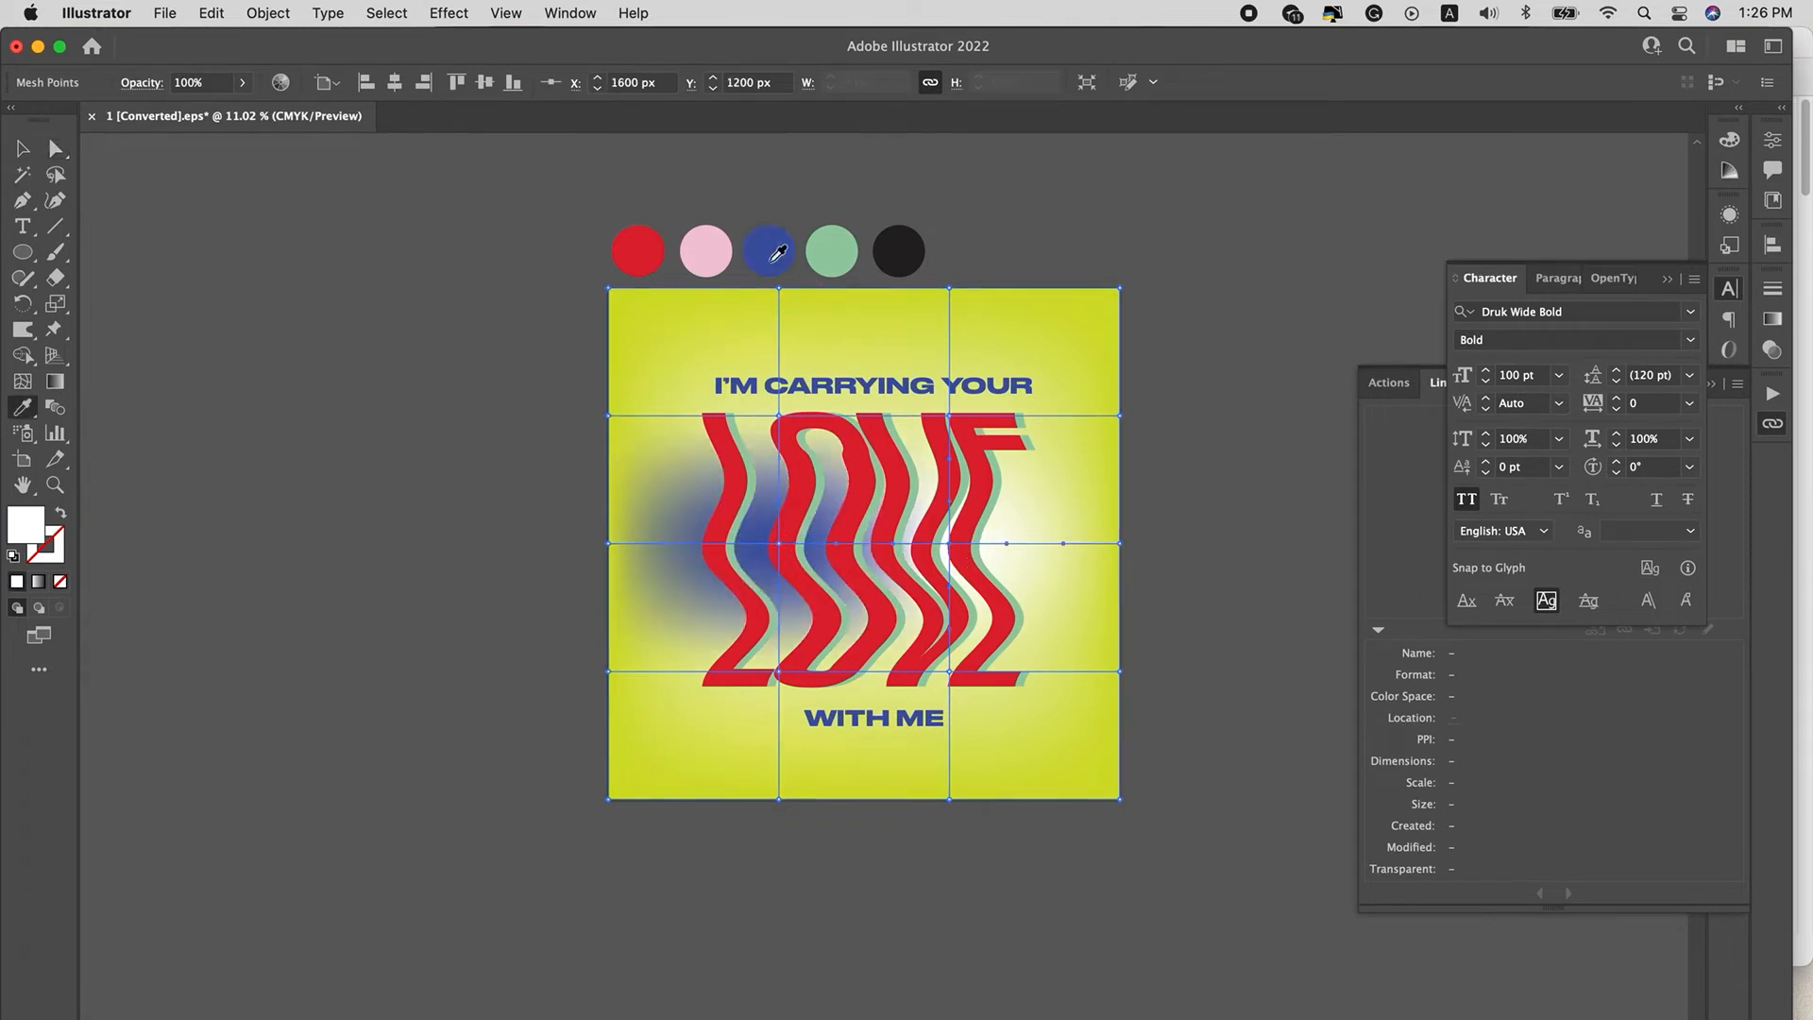
pyautogui.click(700, 232)
# Move the pink mesh point right to about X 2032 px and the blue mesh point left, keeping both in the middle row.
pyautogui.press('a')
pyautogui.moveTo(949, 544); pyautogui.dragTo(1042, 545)
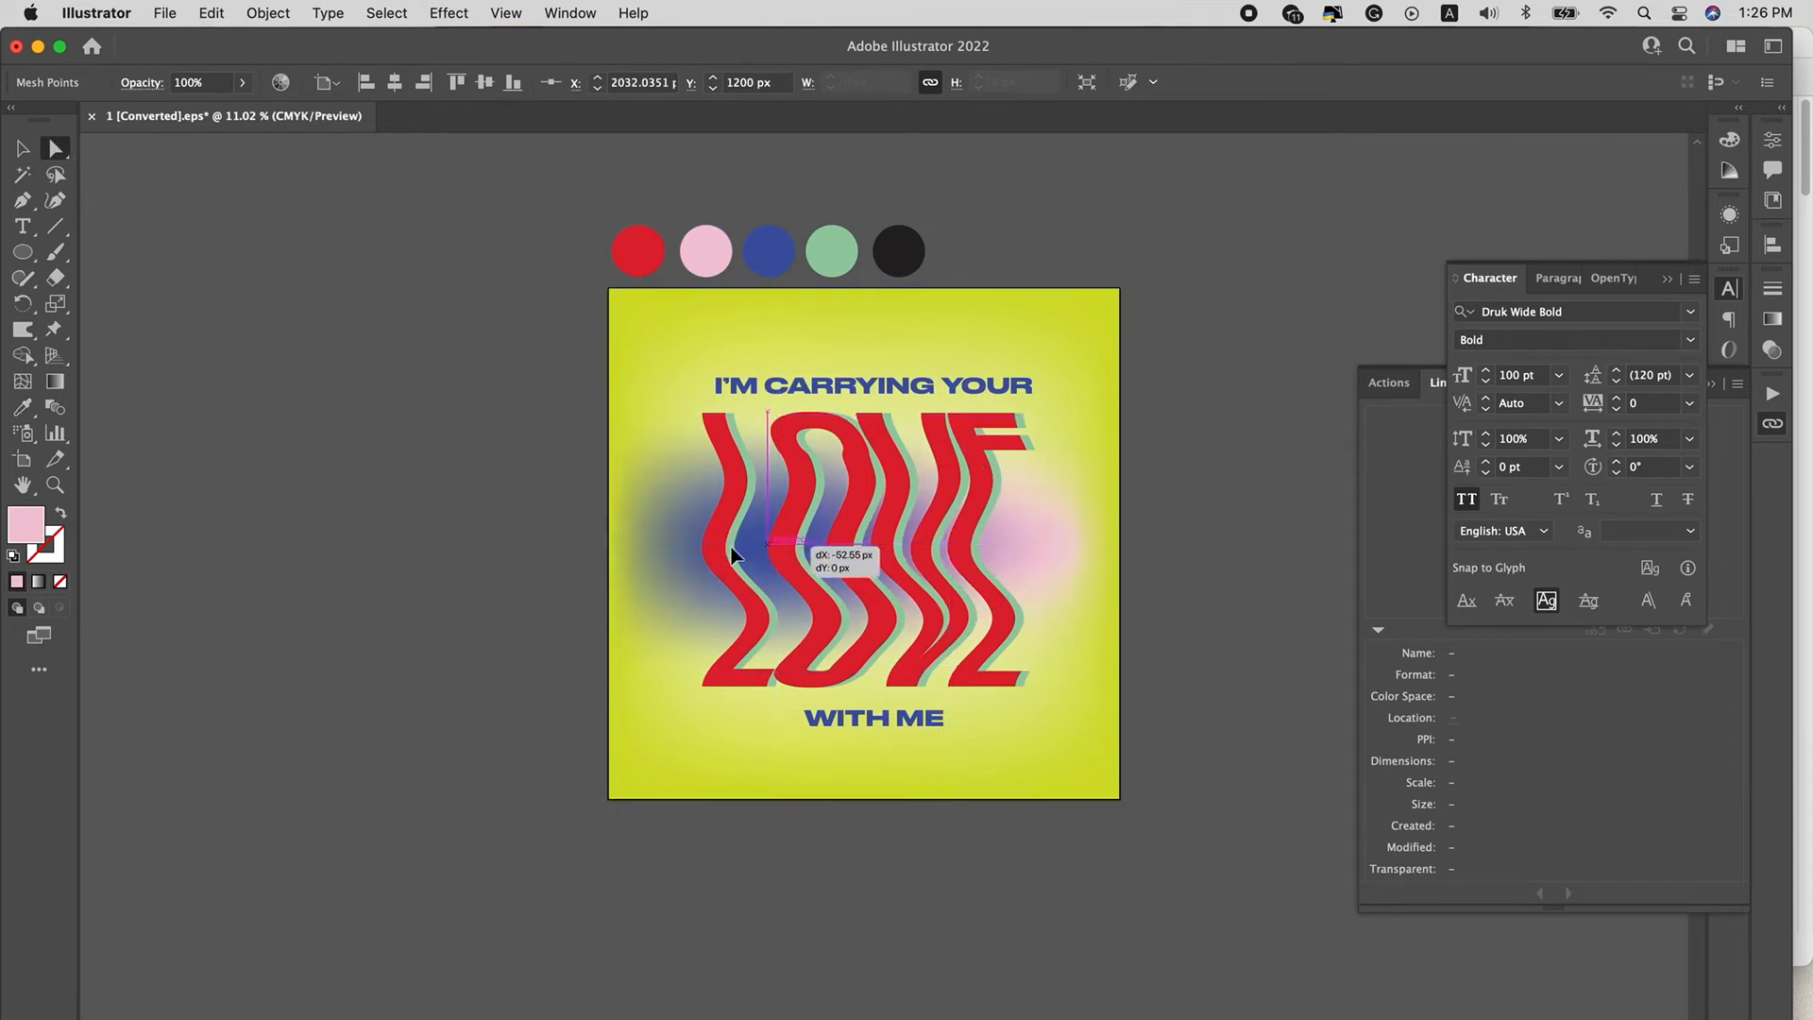
pyautogui.moveTo(778, 544); pyautogui.dragTo(703, 547)
# Color the lower-left inner mesh point with the pink swatch.
pyautogui.click(779, 671)
pyautogui.press('i')
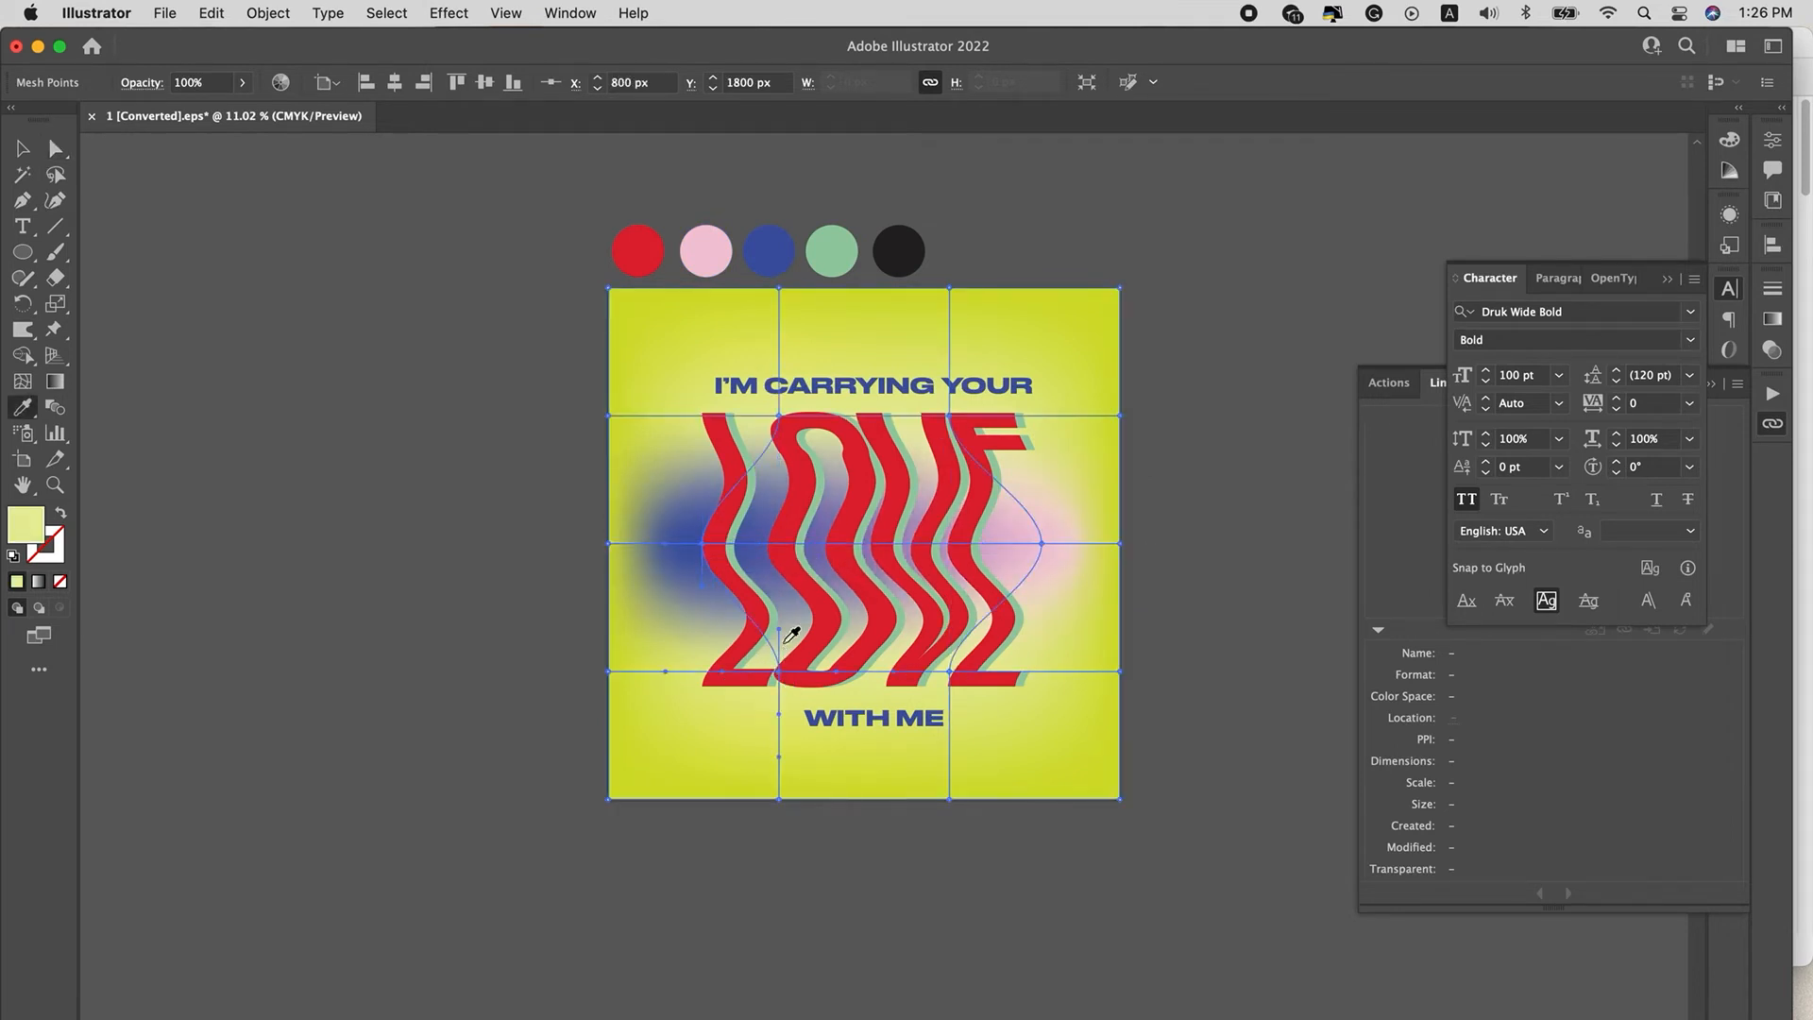
pyautogui.click(831, 251)
pyautogui.click(770, 246)
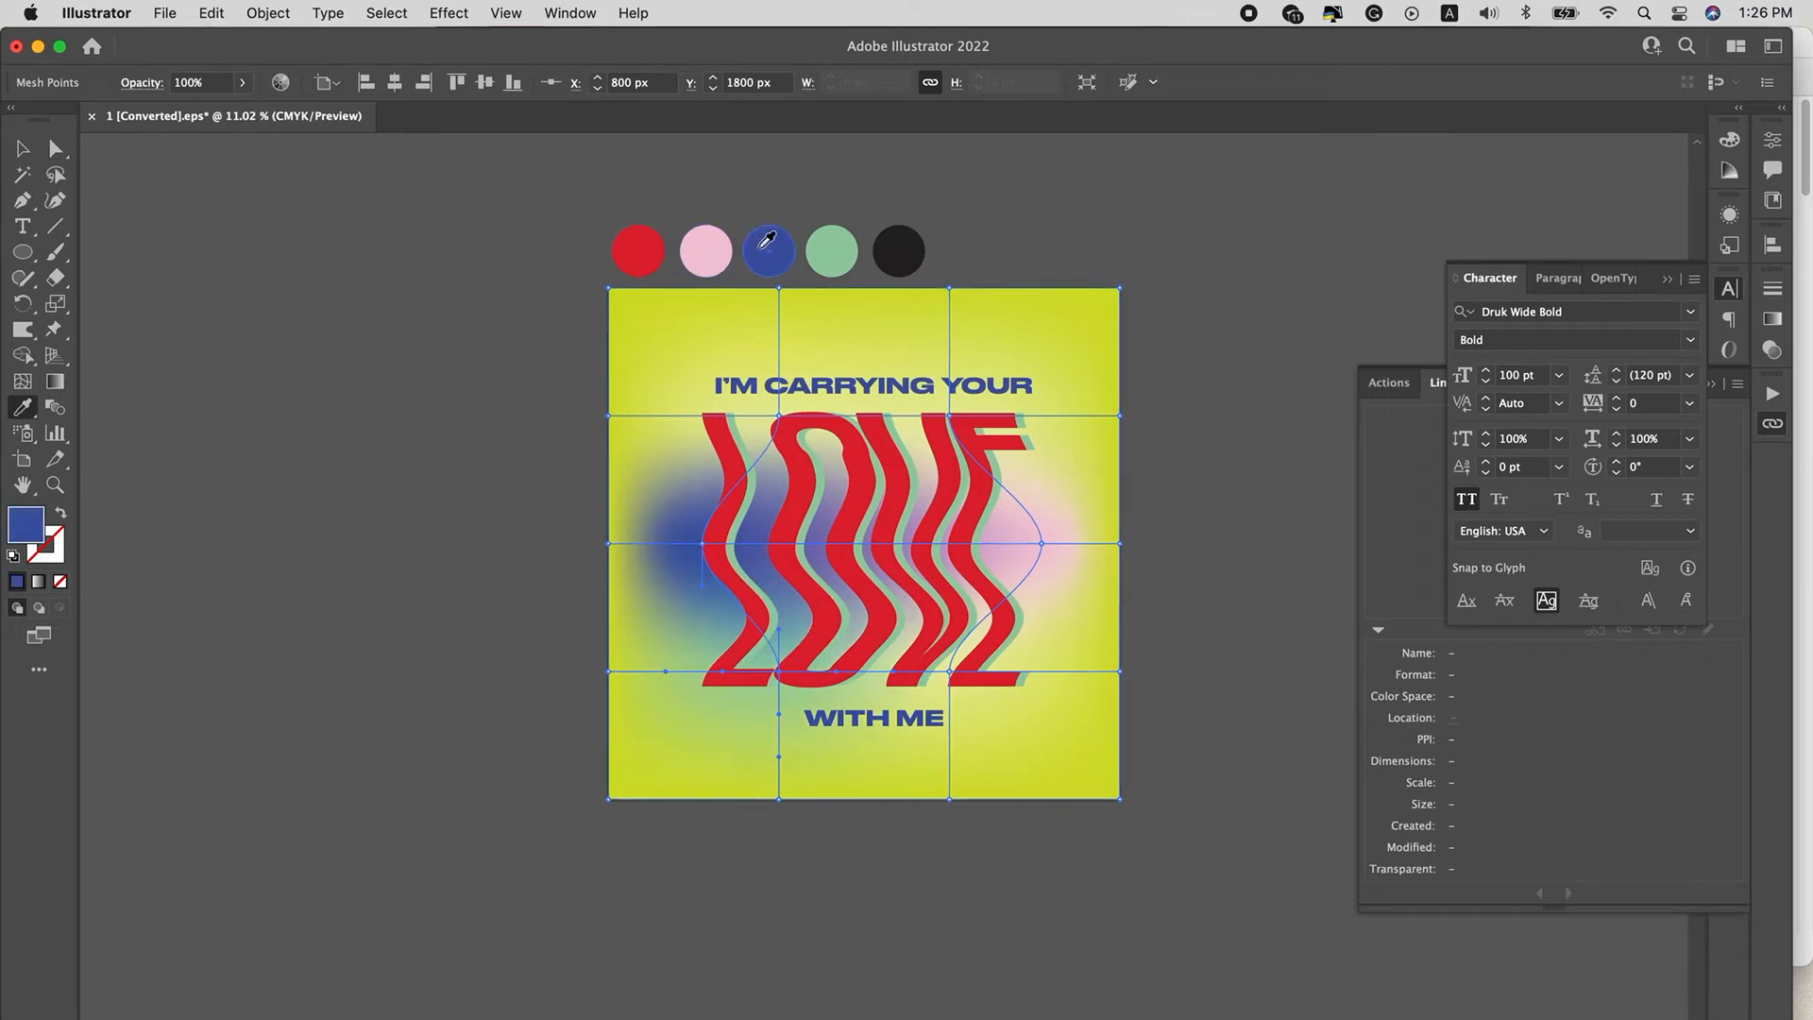
pyautogui.click(707, 248)
# Bend the mesh by moving the blue point up and left, the lower-left pink point up and right, and the right pink point up.
pyautogui.press('a')
pyautogui.moveTo(703, 544); pyautogui.dragTo(679, 503)
pyautogui.moveTo(788, 671); pyautogui.dragTo(812, 580)
pyautogui.moveTo(1042, 544); pyautogui.dragTo(1041, 472)
# Move the upper-right inner mesh point up to about Y 184 px and color it with the green swatch.
pyautogui.moveTo(950, 417); pyautogui.dragTo(949, 329)
pyautogui.press('i')
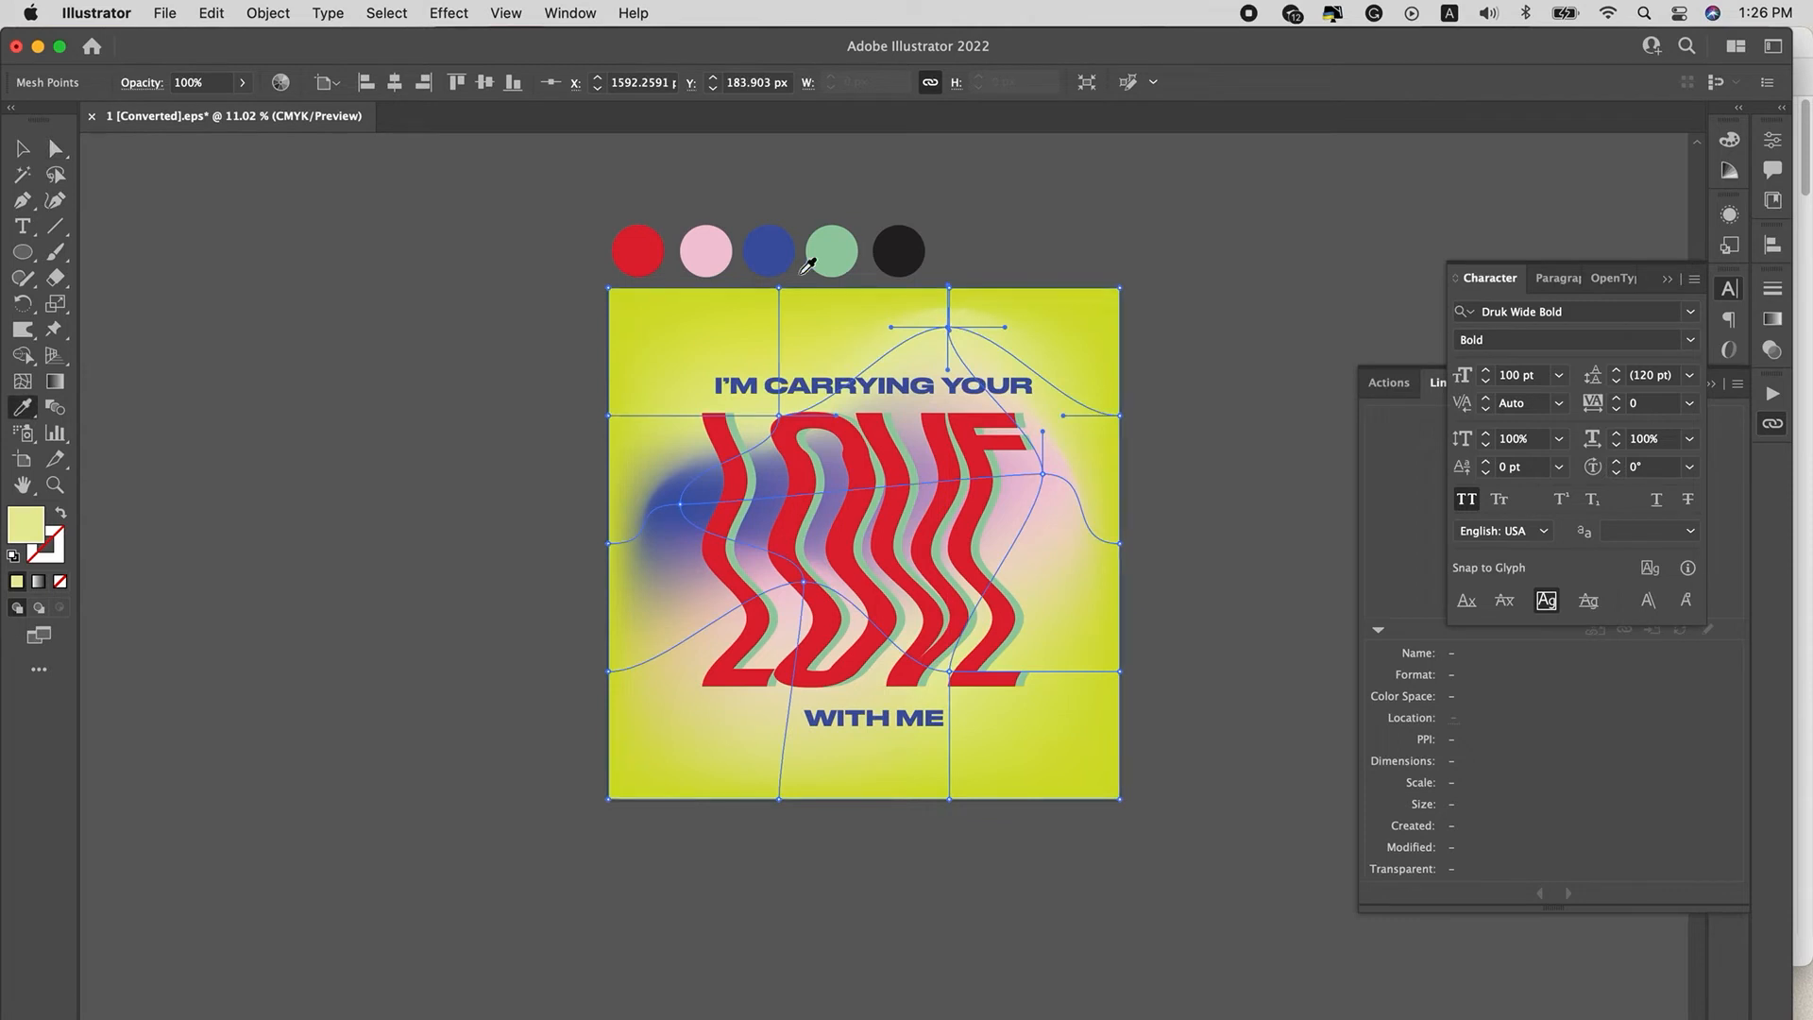
pyautogui.click(774, 247)
pyautogui.click(711, 252)
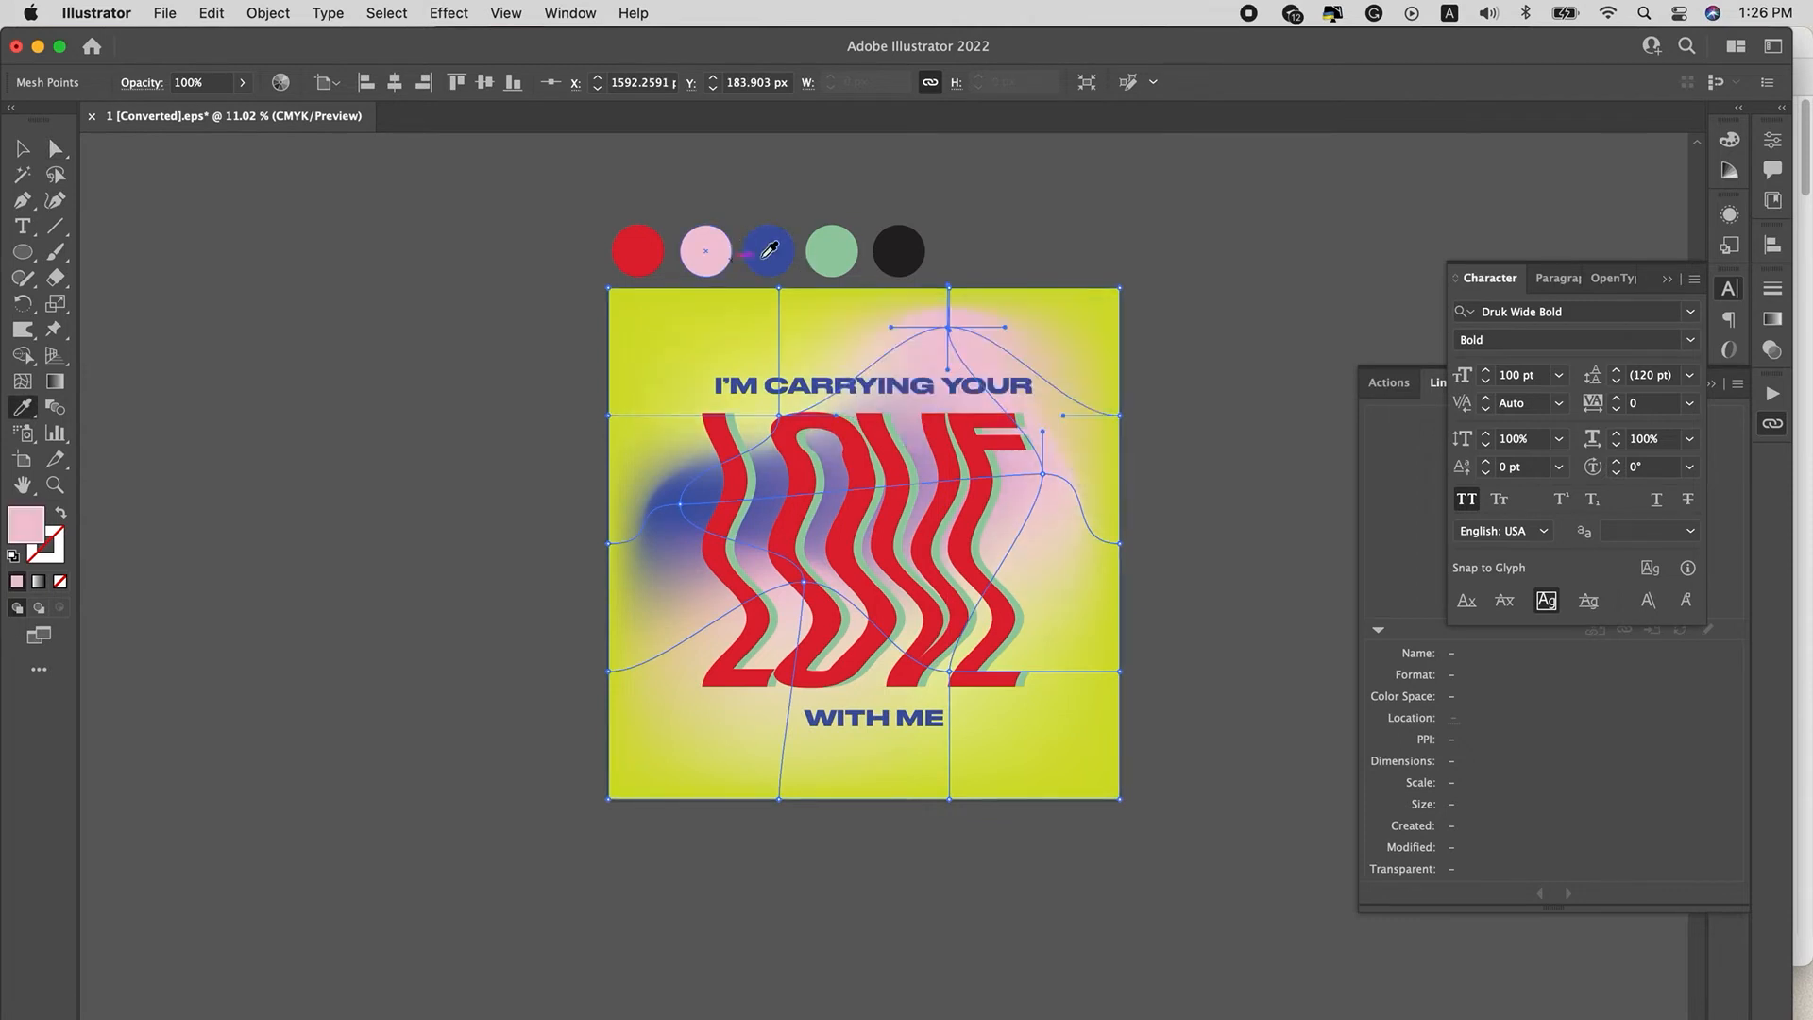
pyautogui.click(830, 249)
# Move the upper-left inner mesh point to about X 979, Y 695 px and color it with the pink swatch.
pyautogui.press('a')
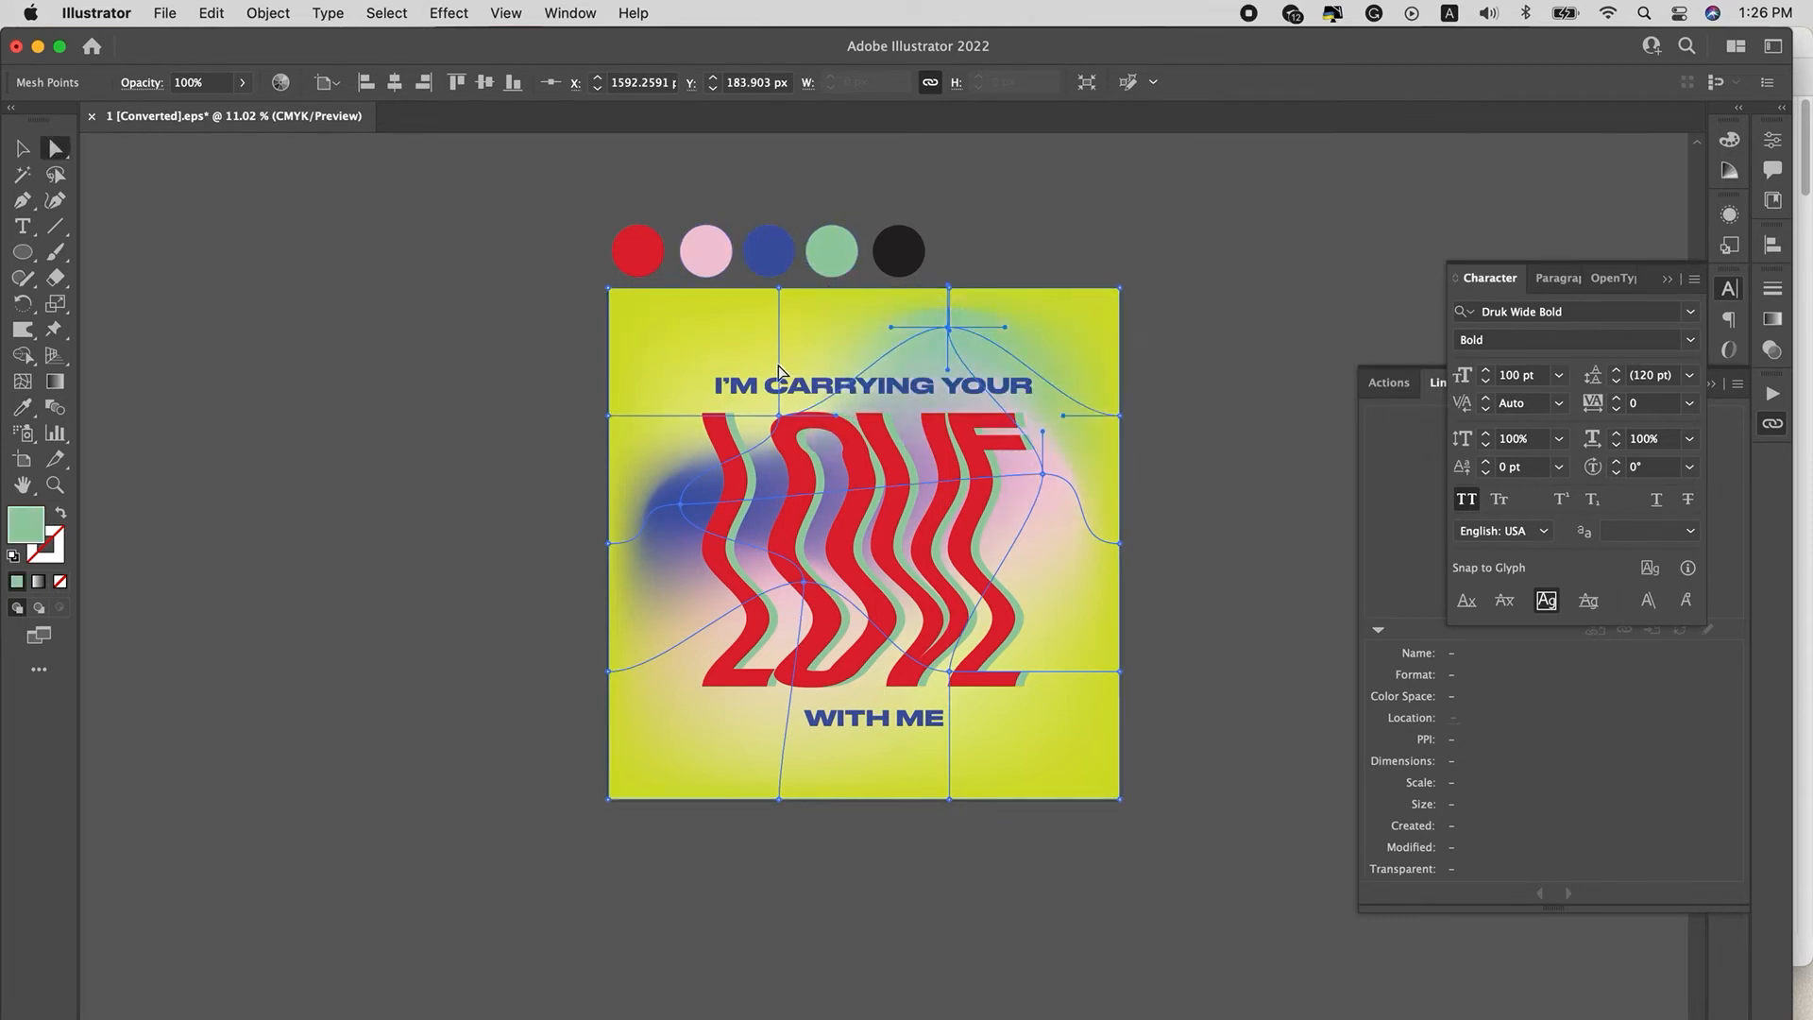
pyautogui.moveTo(778, 416); pyautogui.dragTo(762, 384)
pyautogui.press('i')
pyautogui.click(643, 249)
pyautogui.press('a')
pyautogui.moveTo(782, 422); pyautogui.dragTo(821, 432)
pyautogui.press('i')
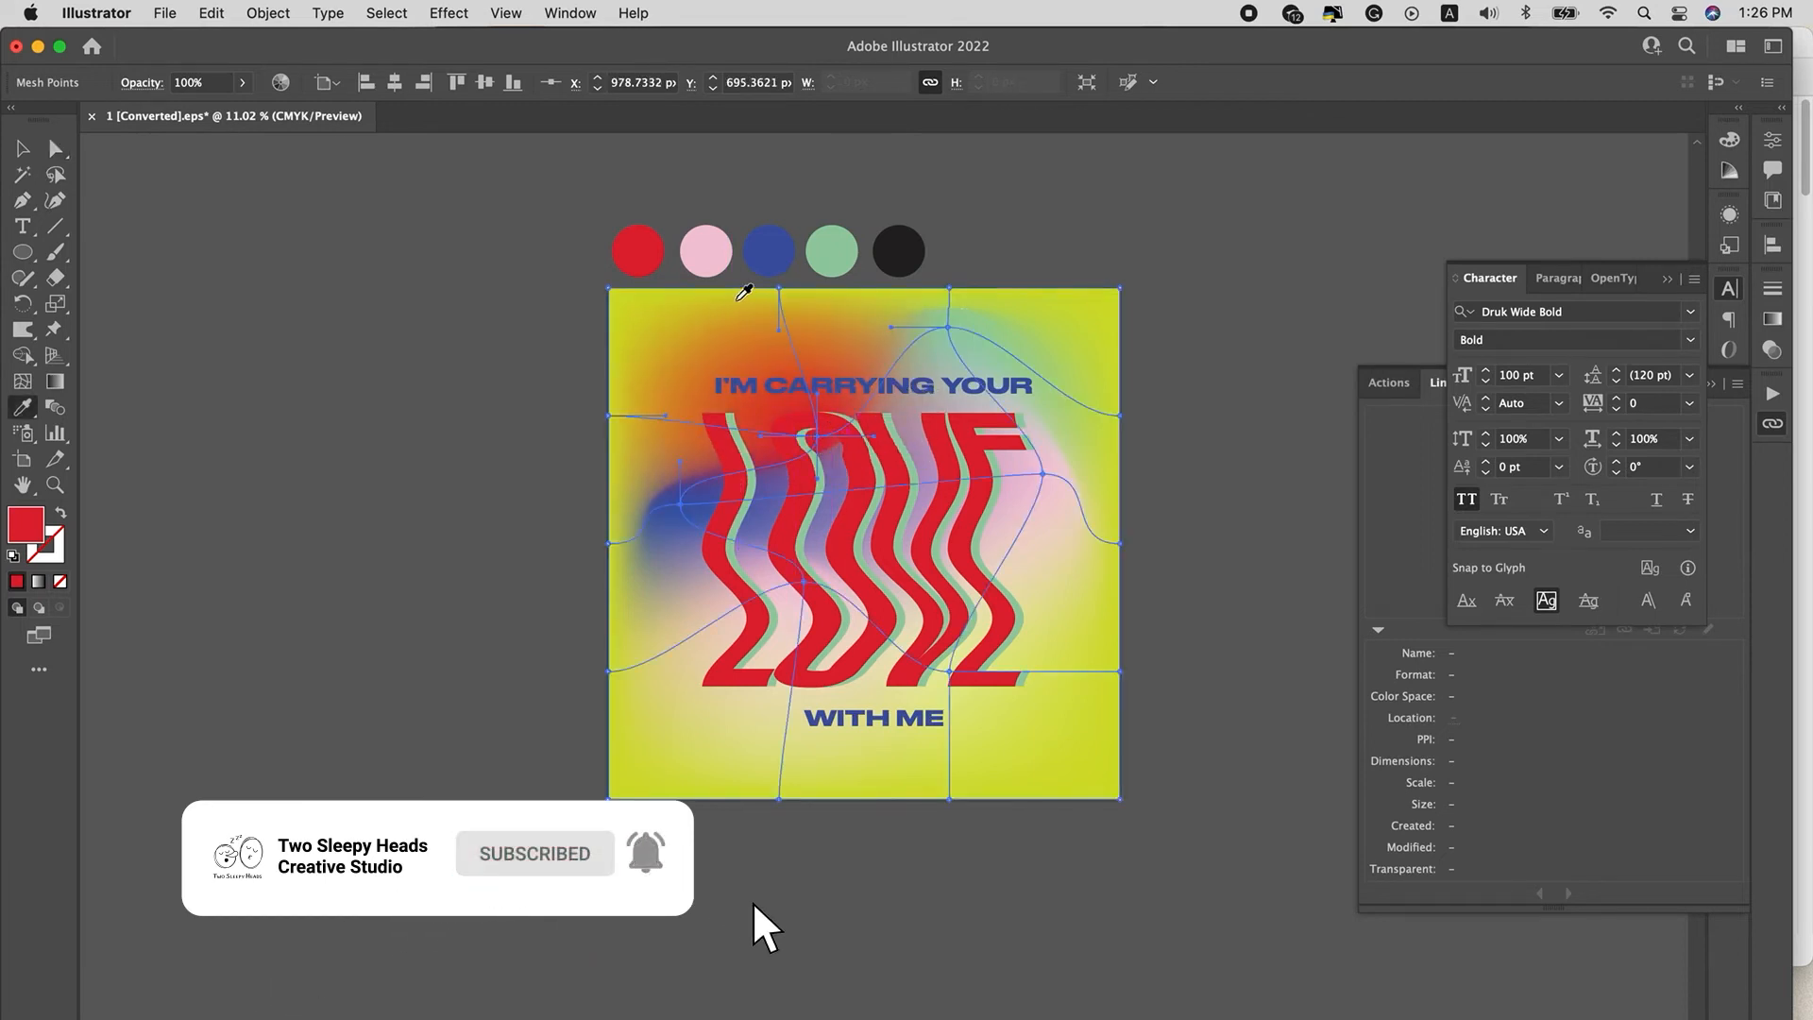
pyautogui.click(698, 230)
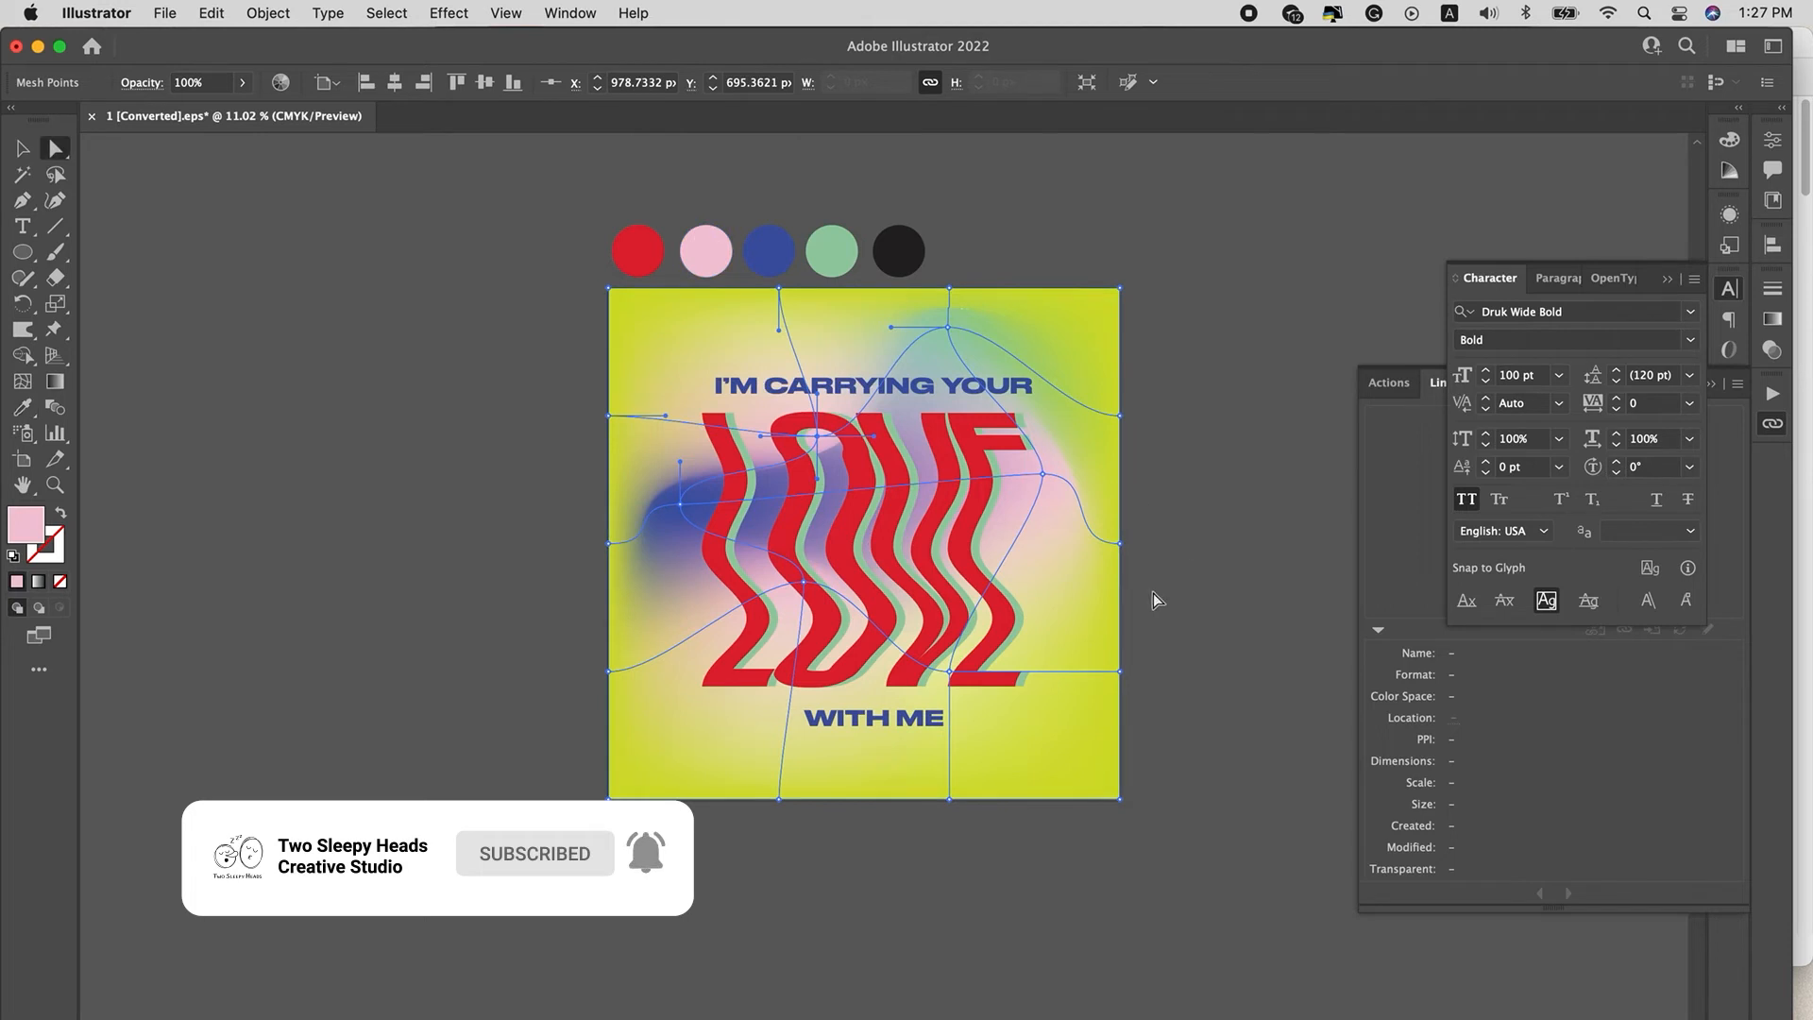
# Move the blue mesh point to about X 504, Y 1116 px and the lower-left pink point down to the base of LOVE.
pyautogui.click(1228, 558)
pyautogui.moveTo(681, 503); pyautogui.dragTo(717, 527)
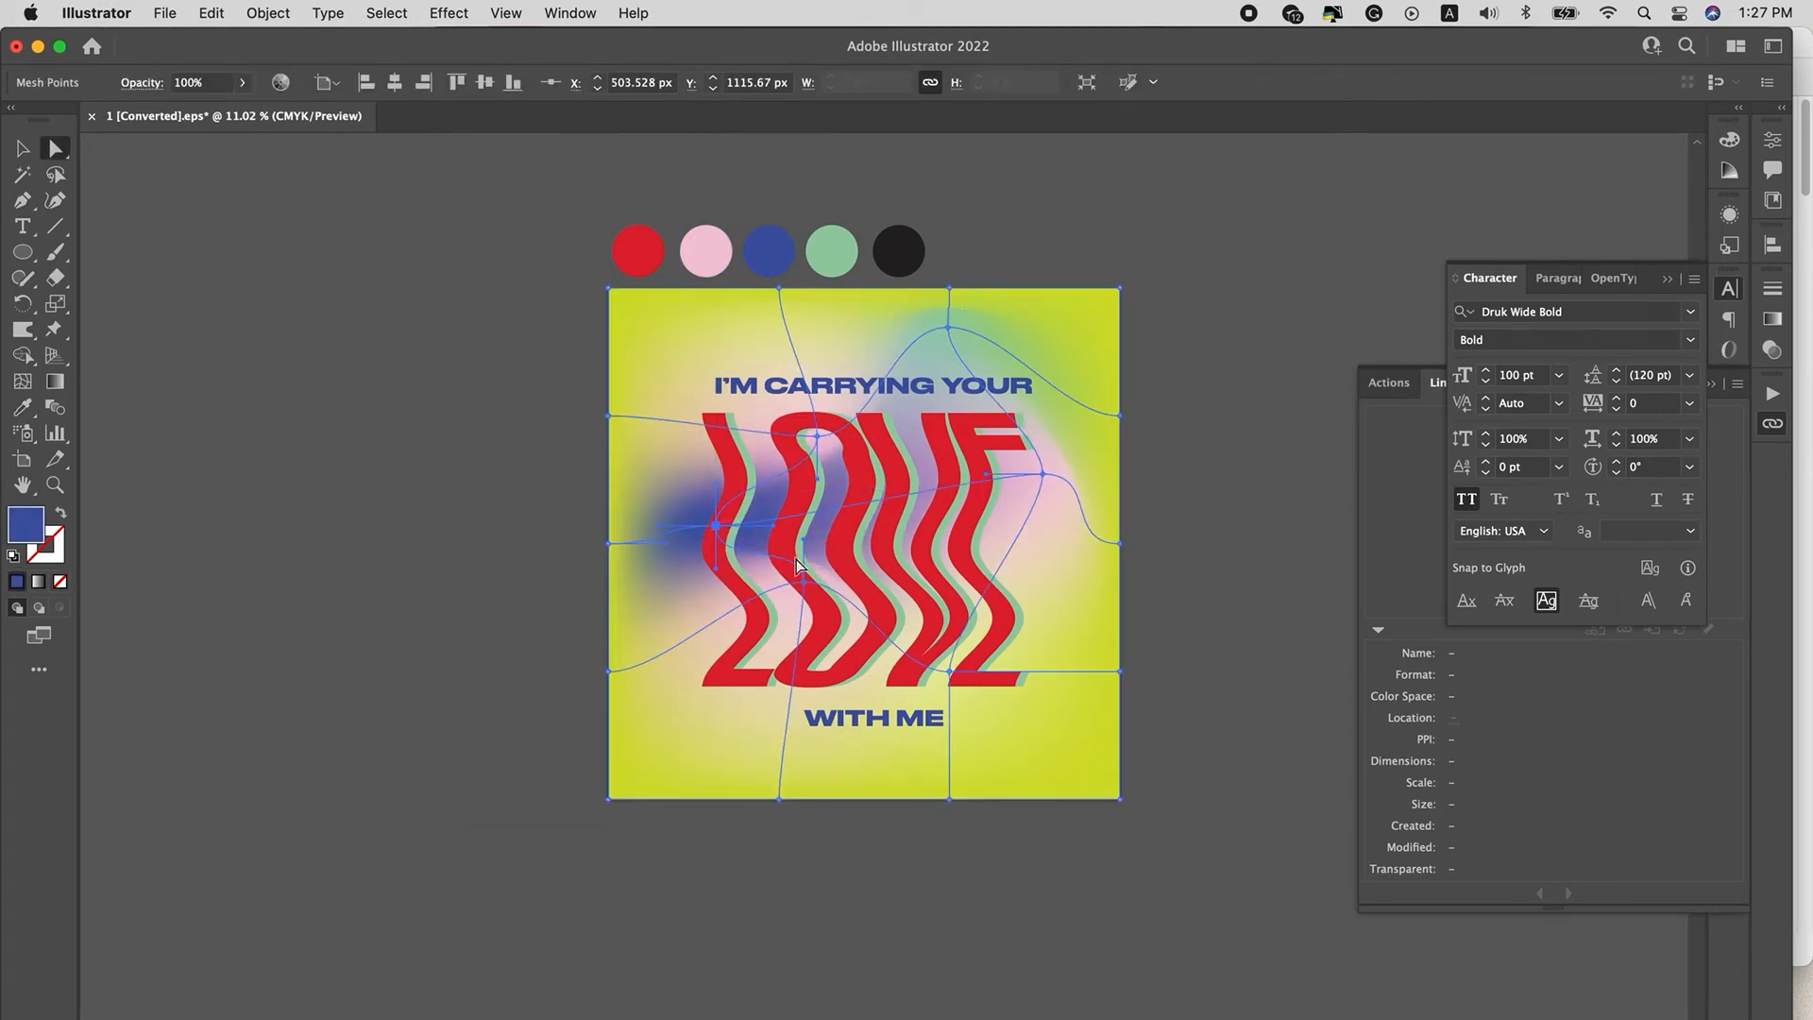
pyautogui.moveTo(807, 623); pyautogui.dragTo(832, 675)
# Color the lower-right inner mesh point and the mesh's bottom-right corner point with the blue swatch.
pyautogui.click(948, 671)
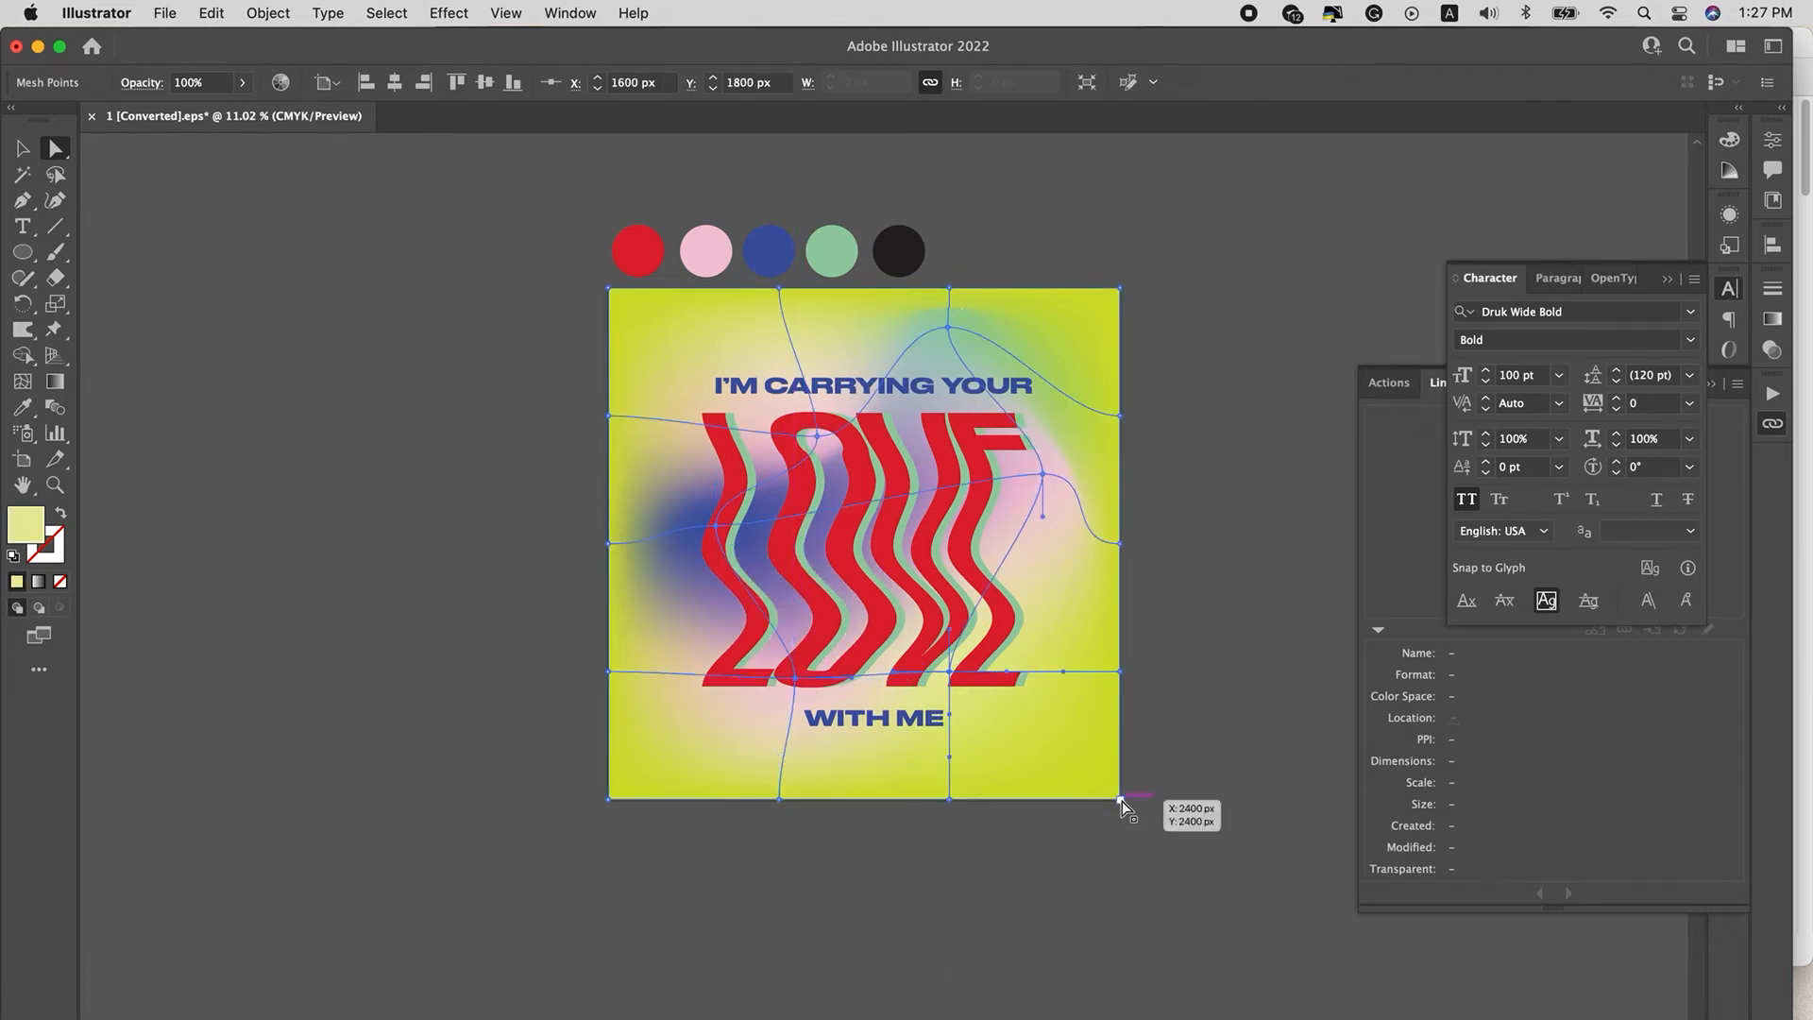
pyautogui.click(1122, 801)
pyautogui.press('i')
pyautogui.click(778, 248)
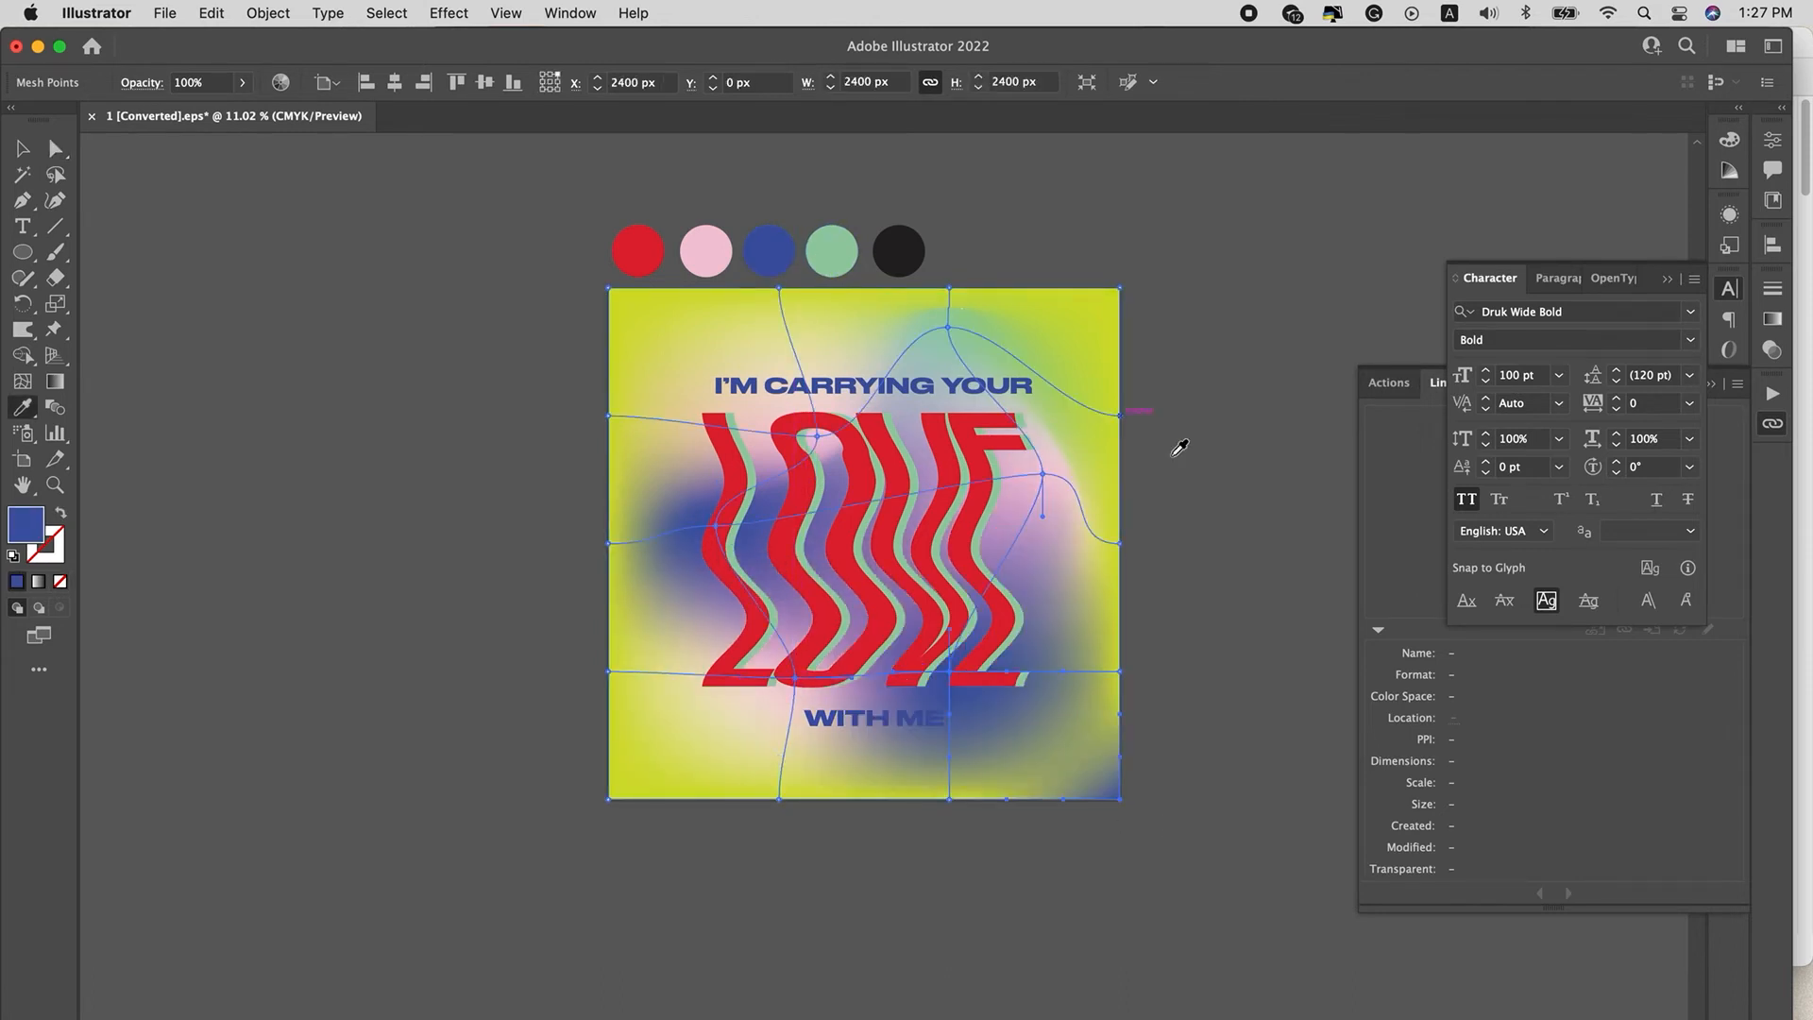
# Move the lower-right inner blue mesh point up and right, onto the lower part of the letter E.
pyautogui.click(1164, 665)
pyautogui.click(1011, 659)
pyautogui.moveTo(951, 676); pyautogui.dragTo(1017, 587)
# Color the mesh points along the upper half of the background's right edge with the pink swatch.
pyautogui.click(1120, 414)
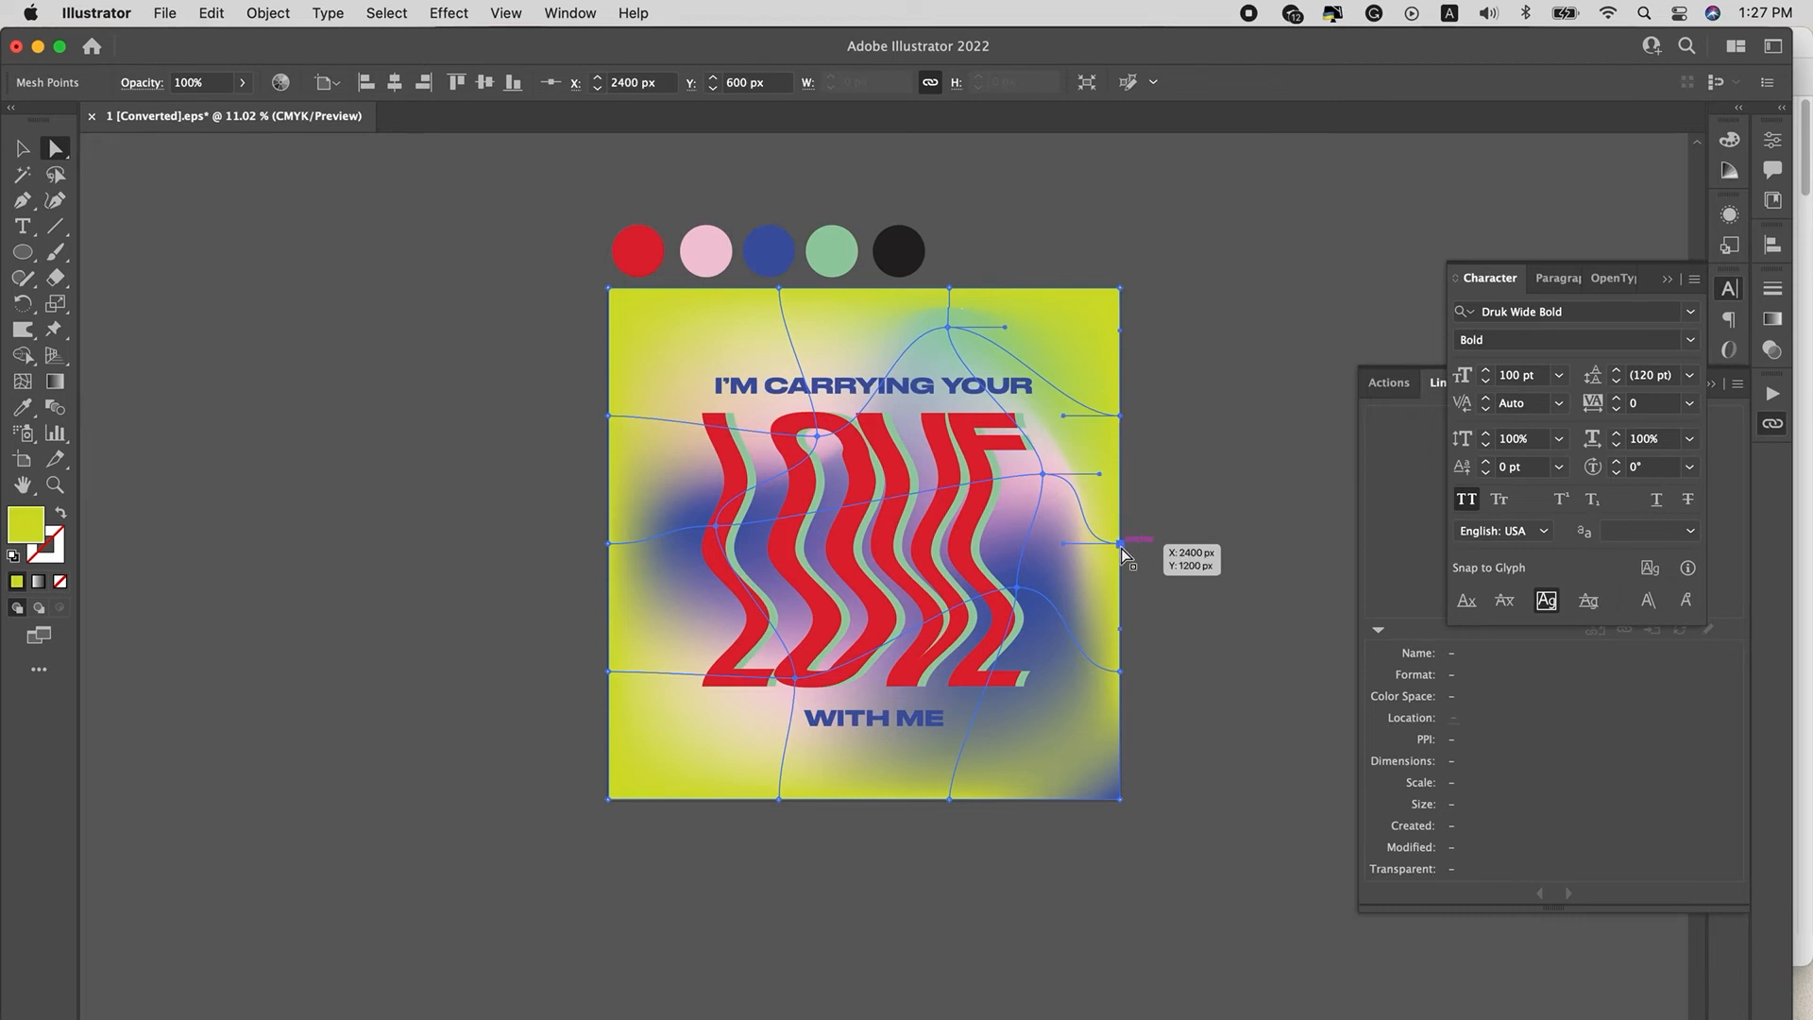
pyautogui.press('i')
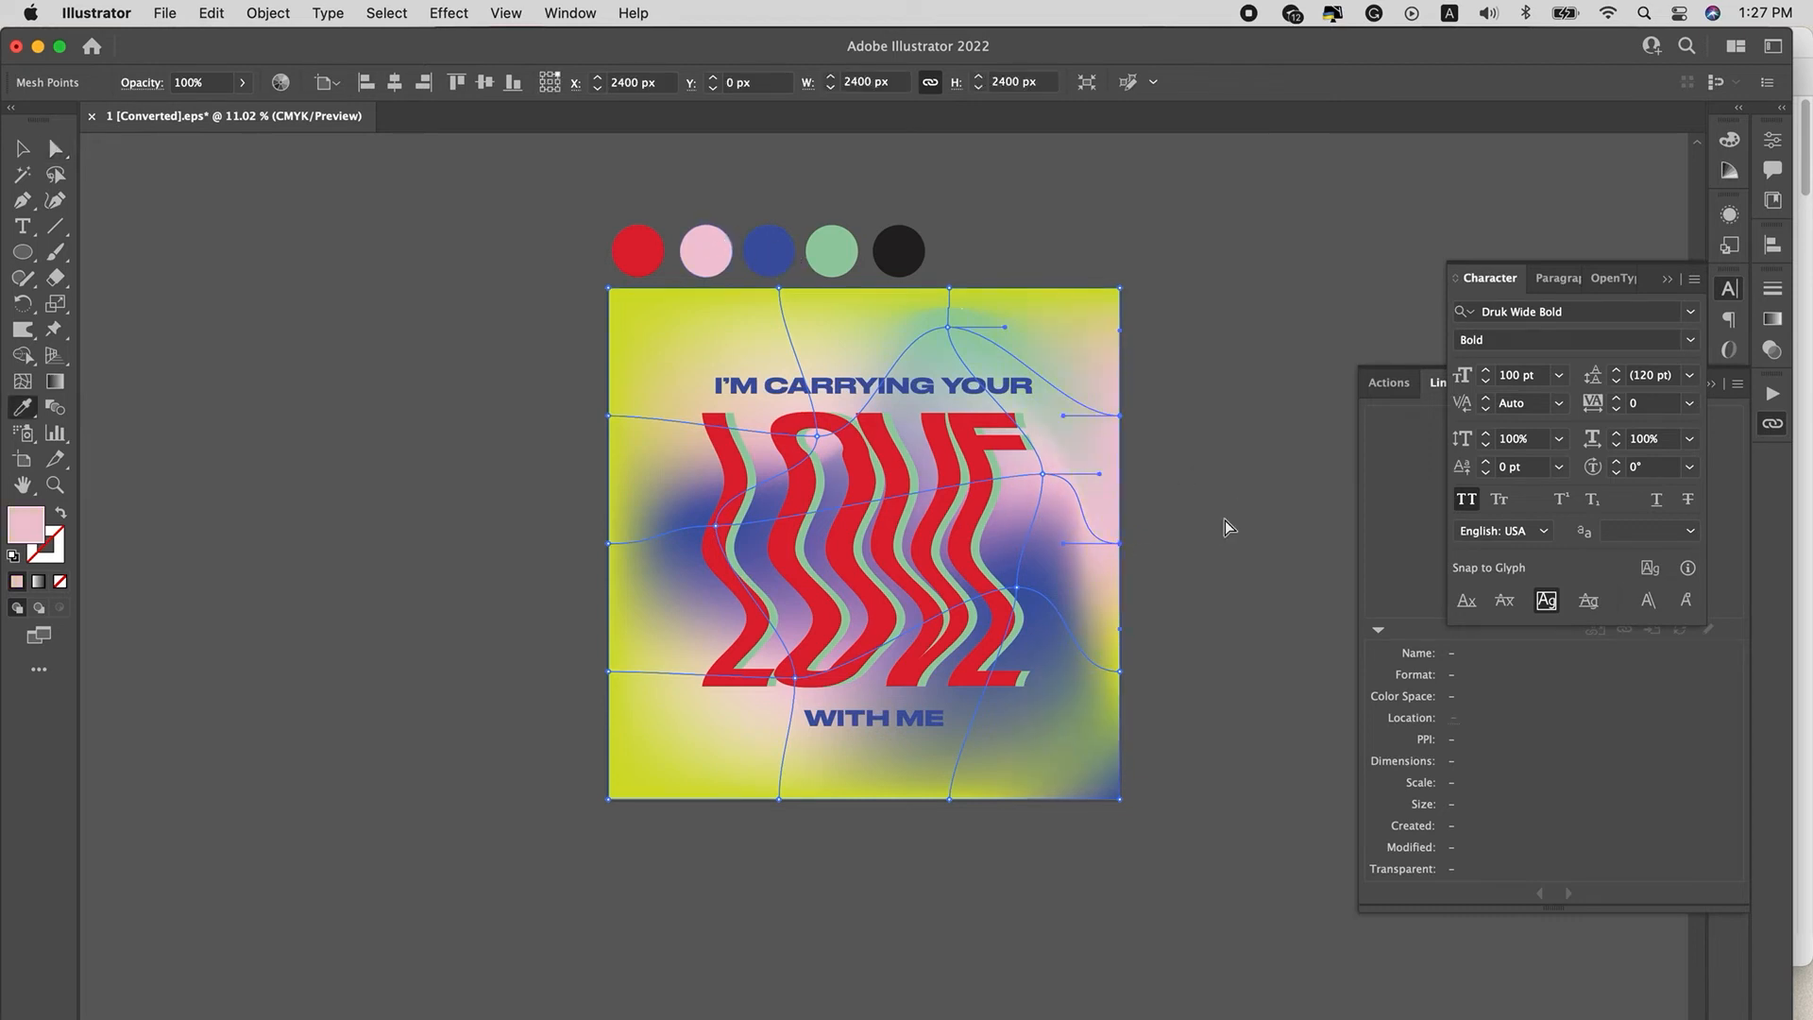
pyautogui.press('a')
pyautogui.click(1208, 522)
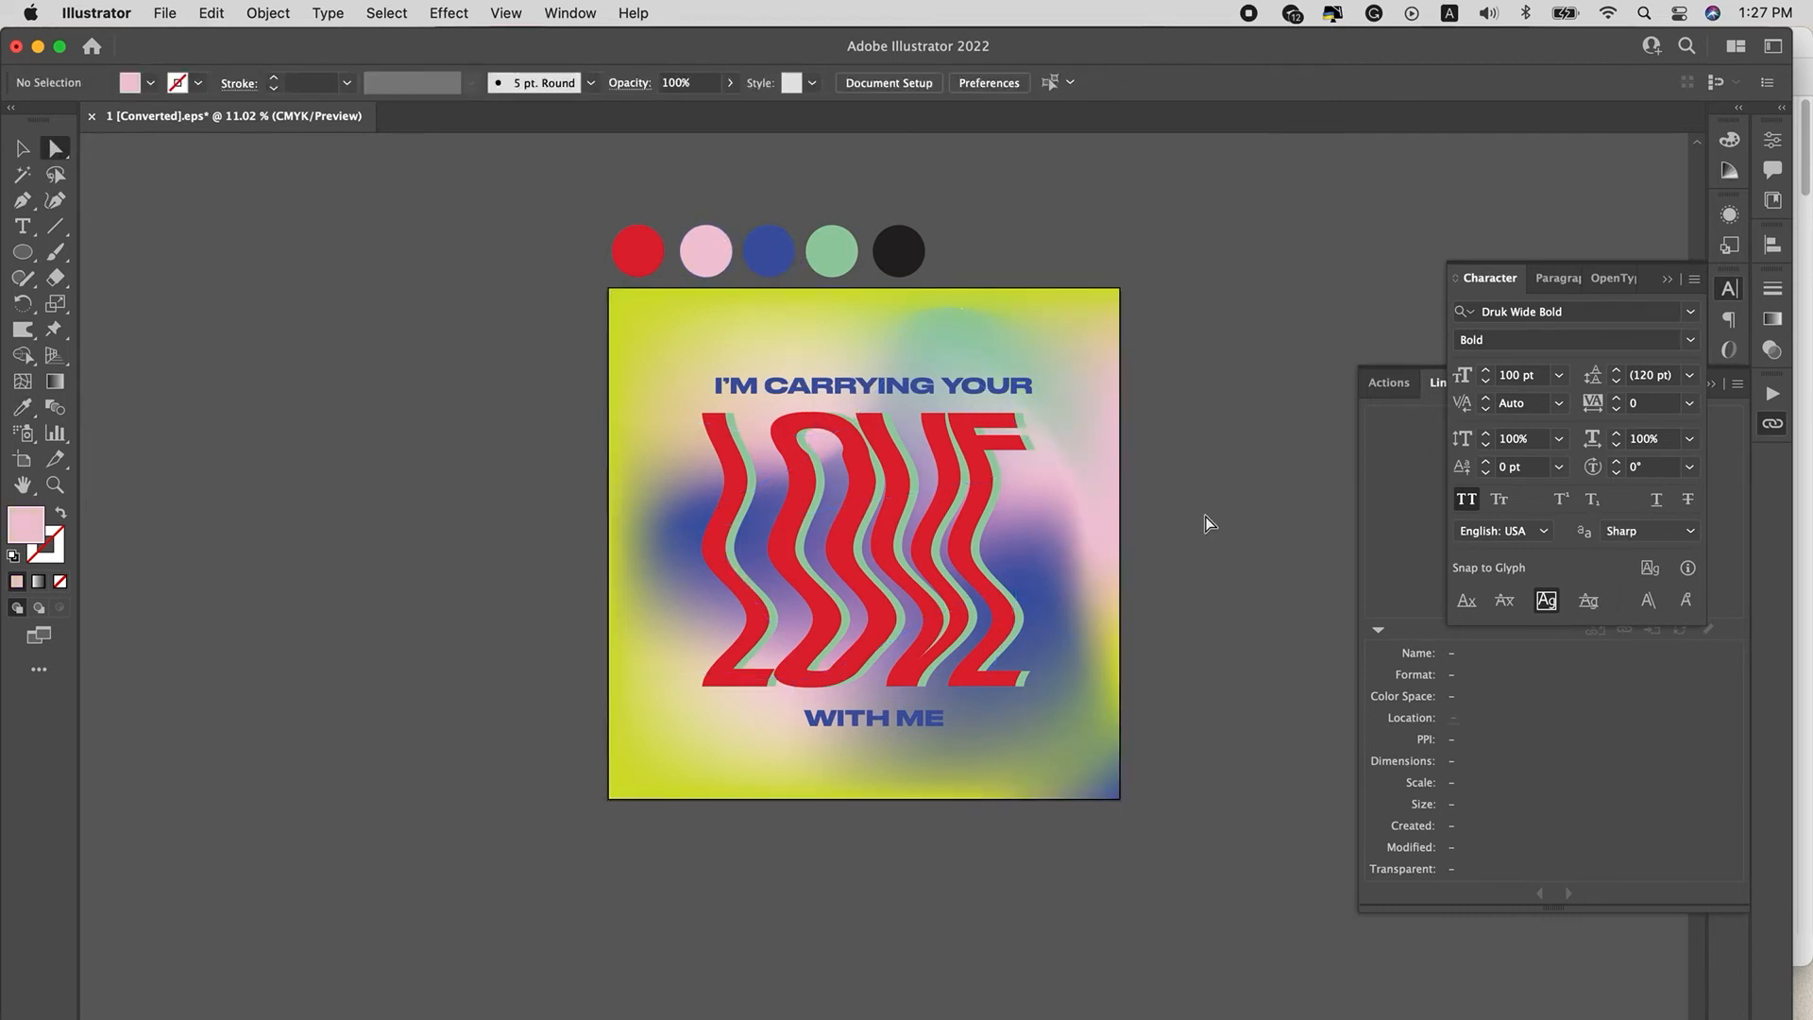
# Color the mesh's bottom-left corner point pink and move the left-edge point above it down to about Y 2055 px.
pyautogui.click(608, 799)
pyautogui.press('i')
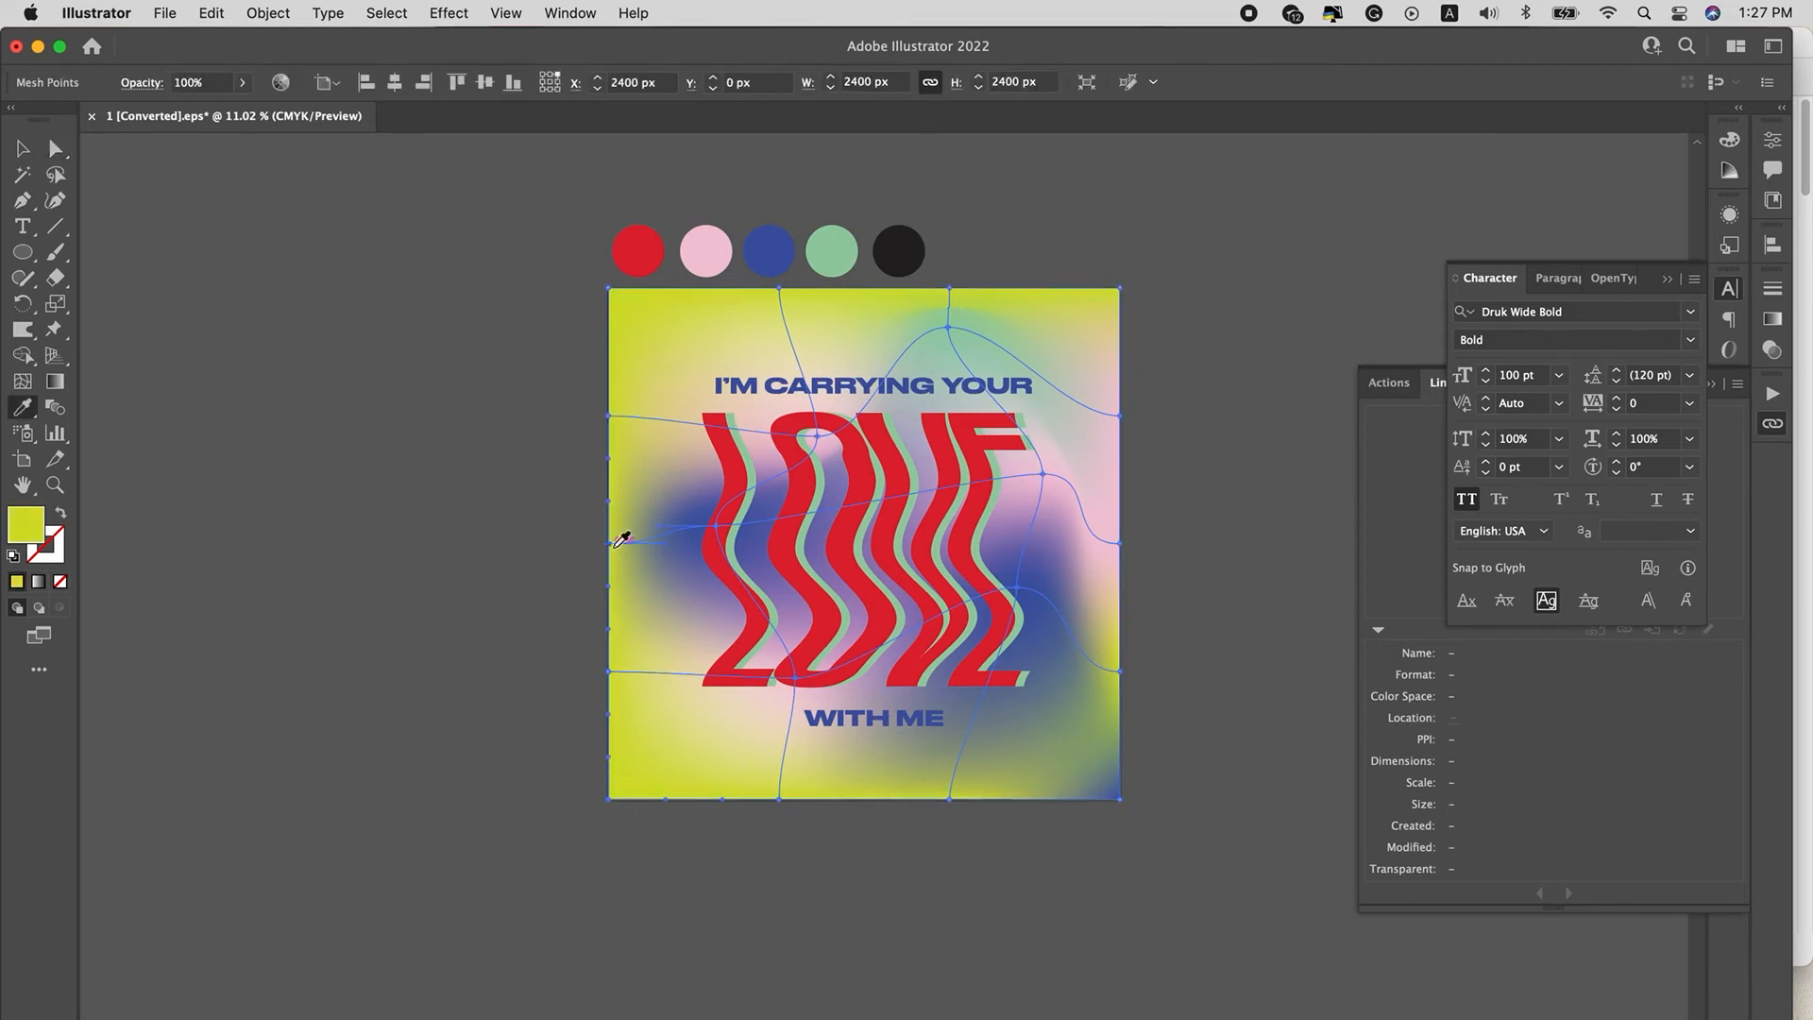
pyautogui.press('a')
pyautogui.moveTo(609, 672); pyautogui.dragTo(609, 725)
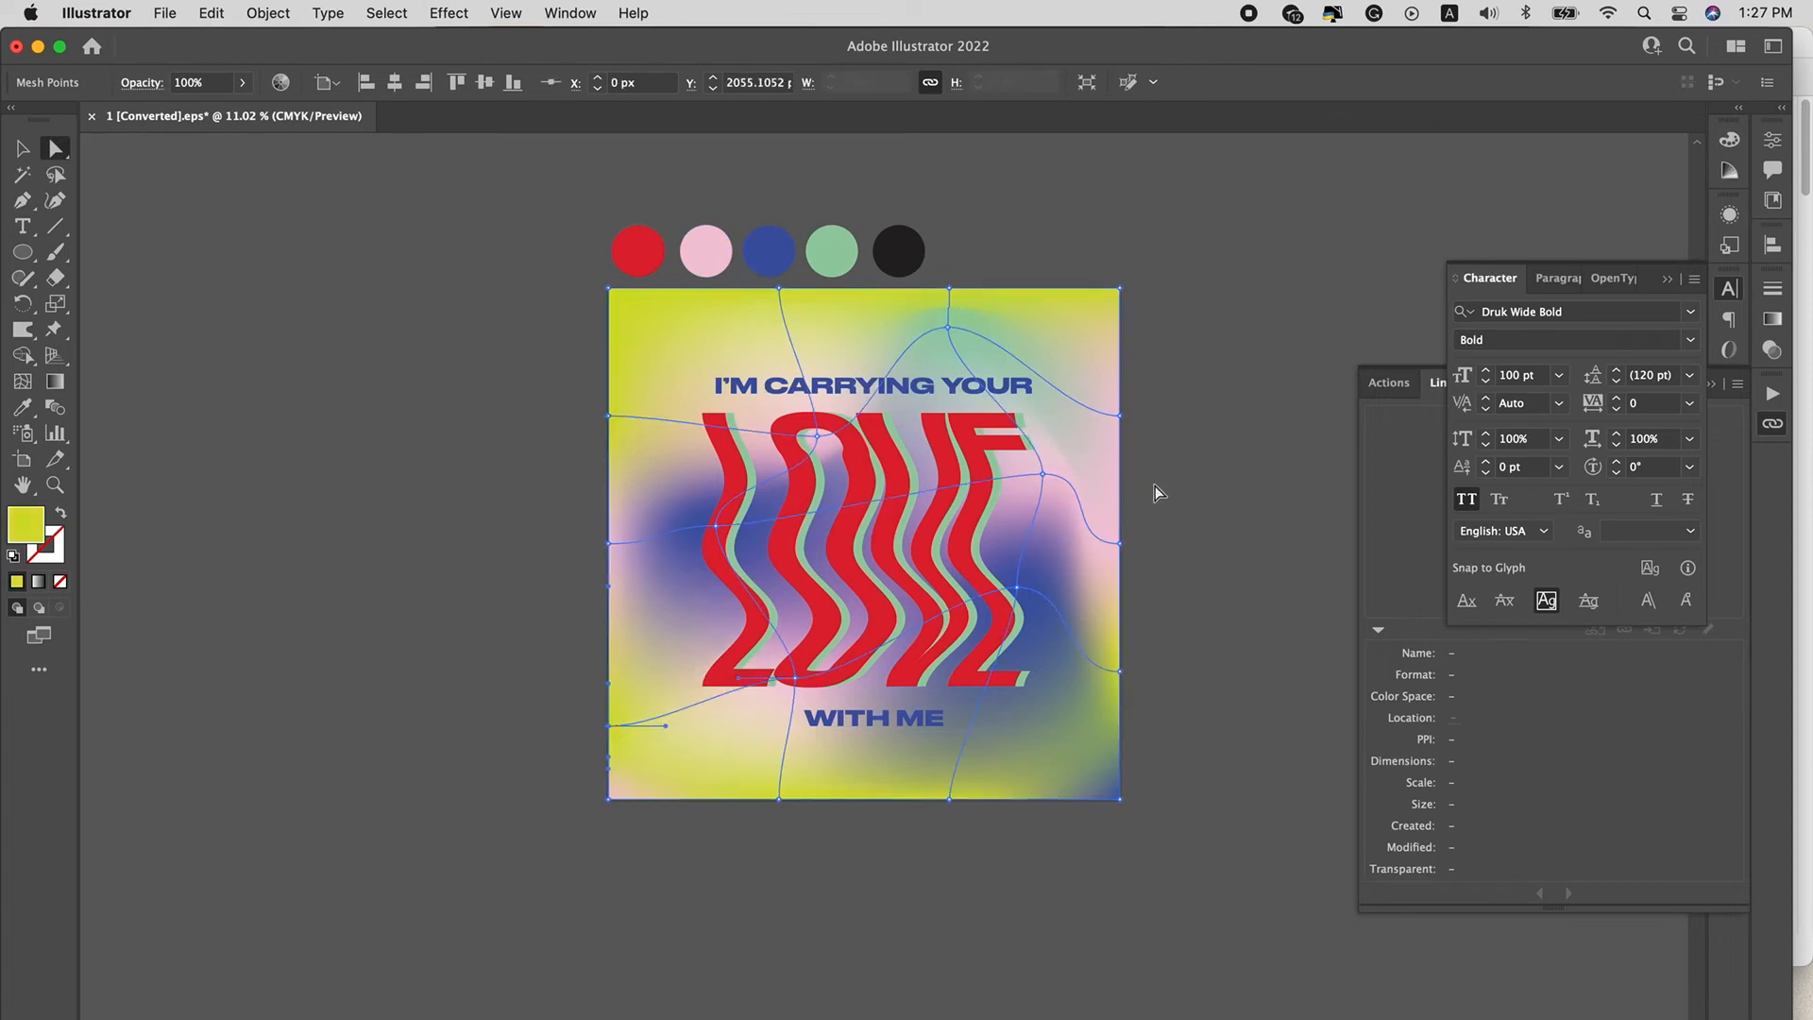
# Move the lower-left inner mesh point up and left, onto the lower part of the letter L.
pyautogui.click(1176, 460)
pyautogui.click(710, 756)
pyautogui.click(790, 841)
pyautogui.click(712, 748)
pyautogui.moveTo(750, 702); pyautogui.dragTo(729, 625)
pyautogui.click(803, 835)
# Unlock all locked objects on the poster and clear the selection.
pyautogui.press('v')
pyautogui.click(1022, 485)
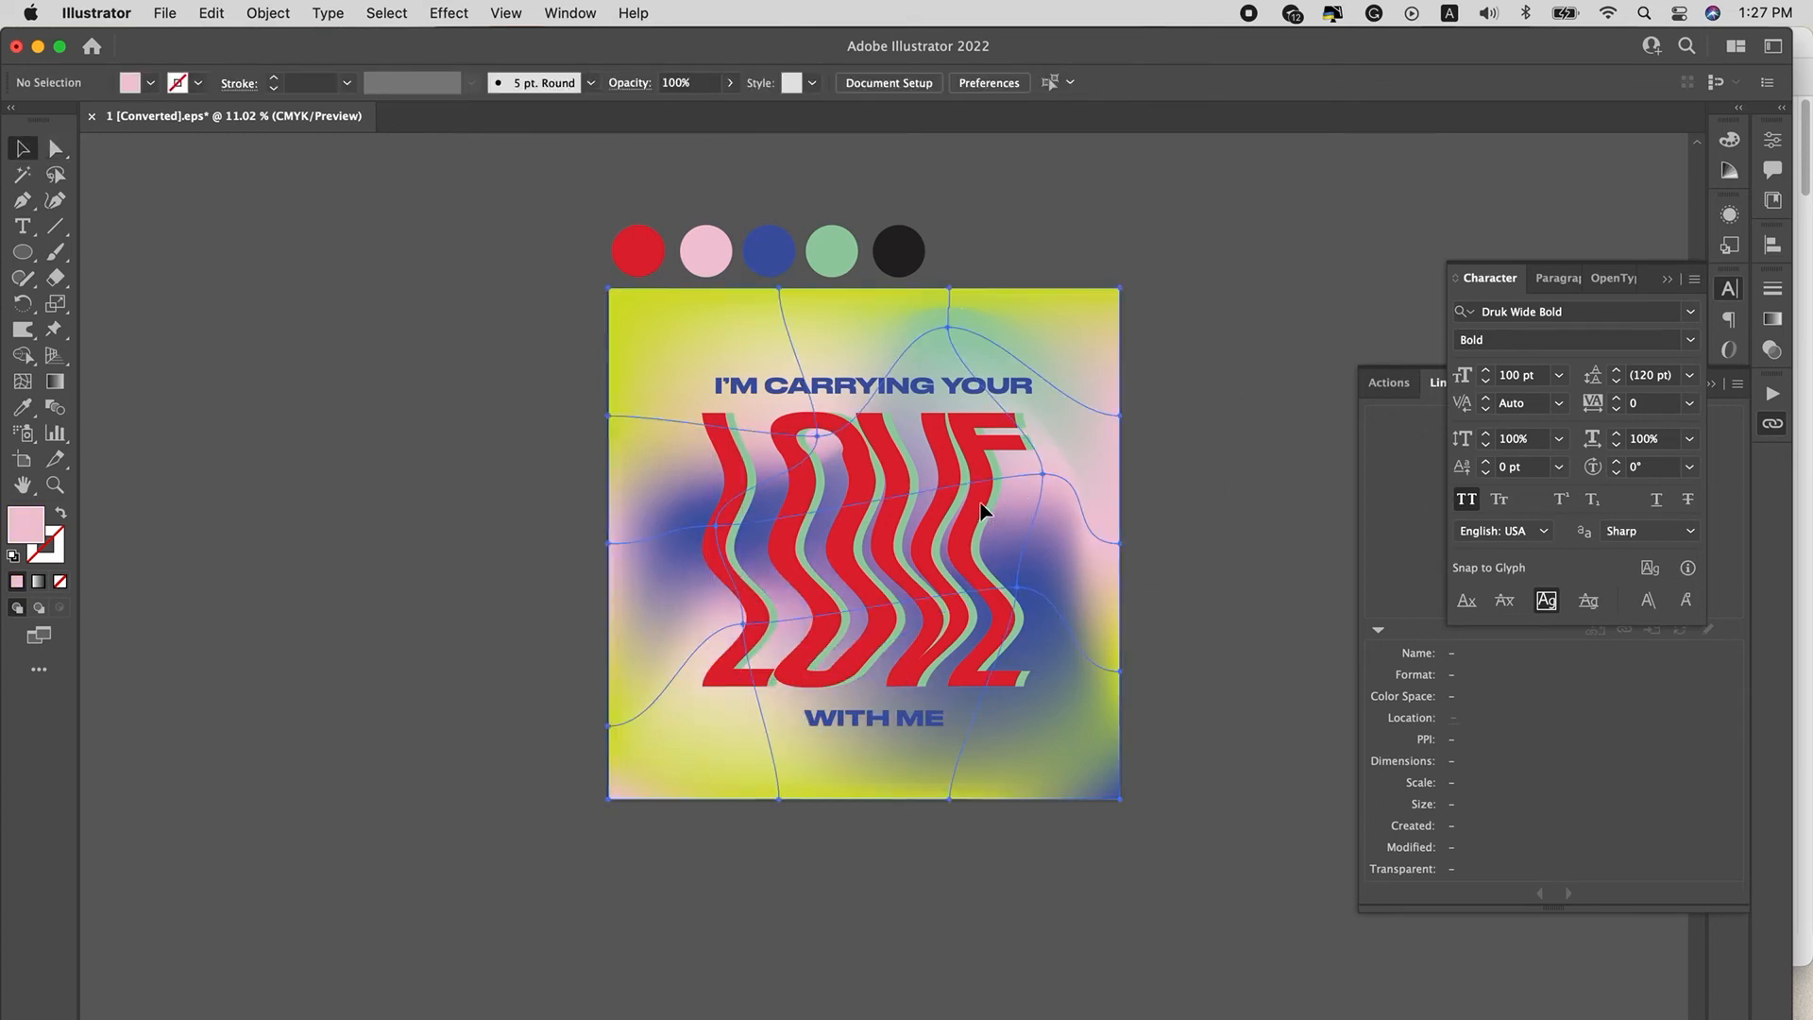
pyautogui.click(268, 12)
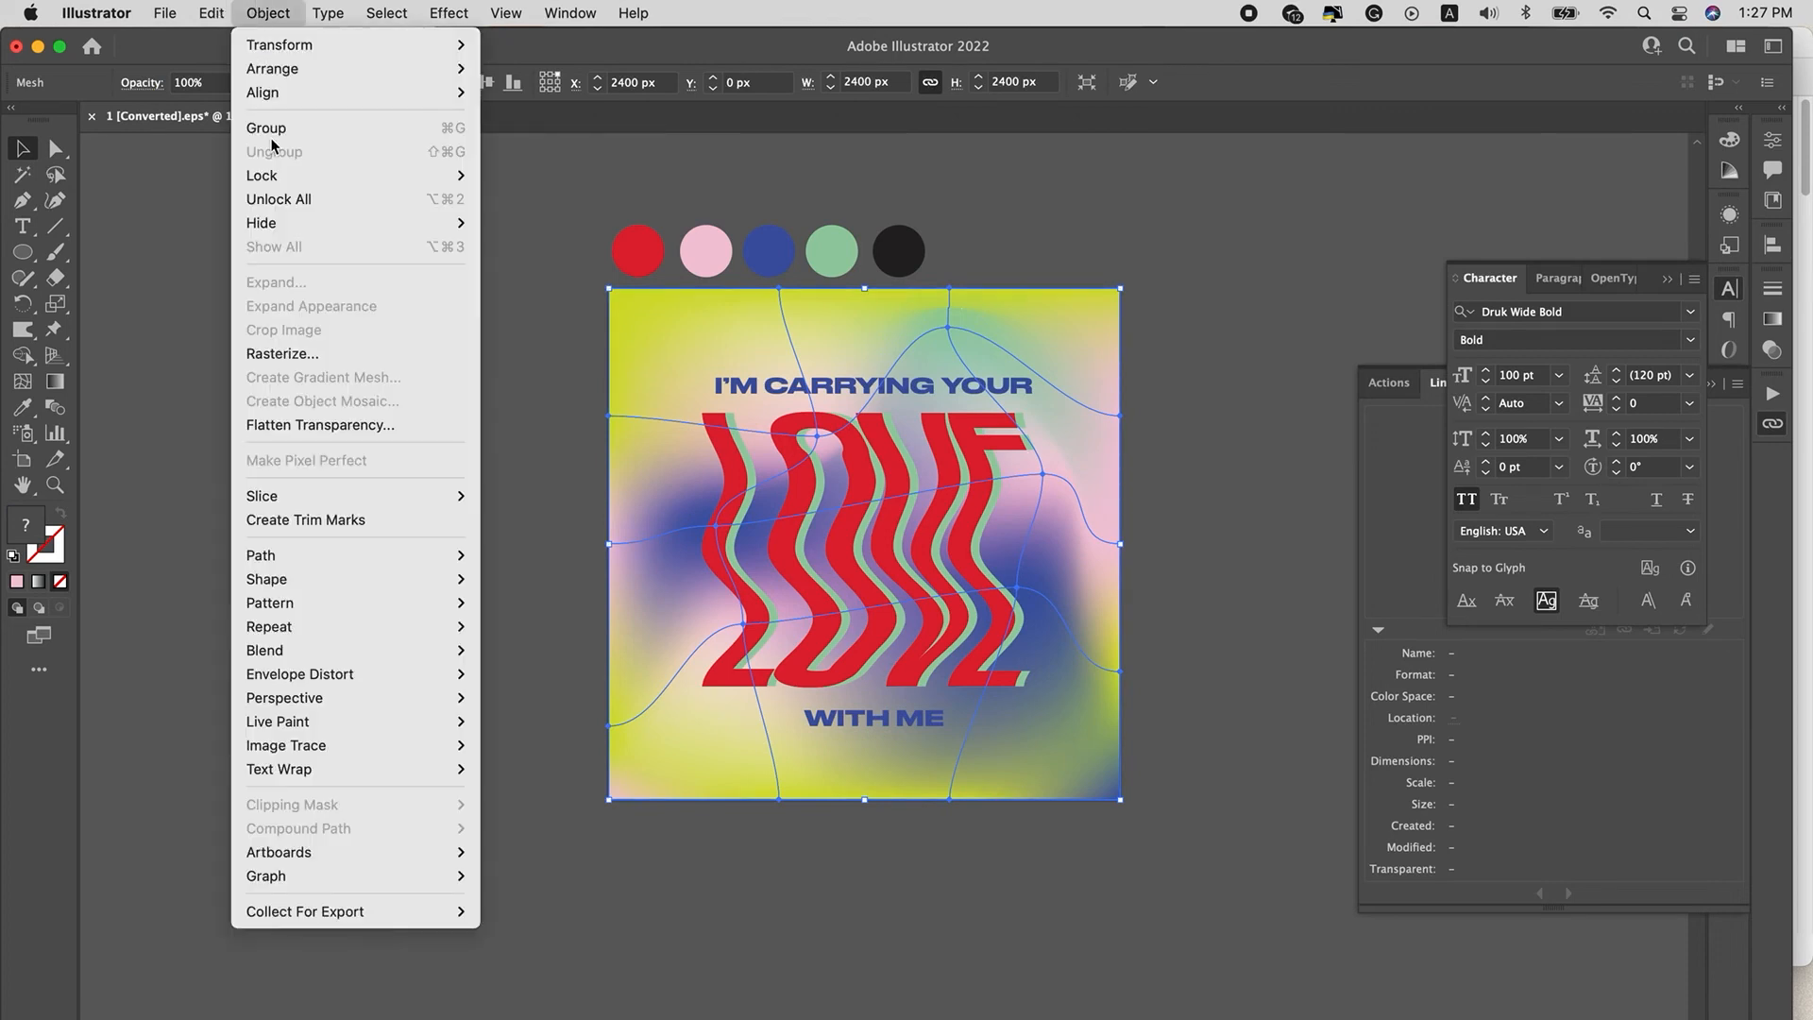
pyautogui.click(275, 192)
pyautogui.click(1155, 332)
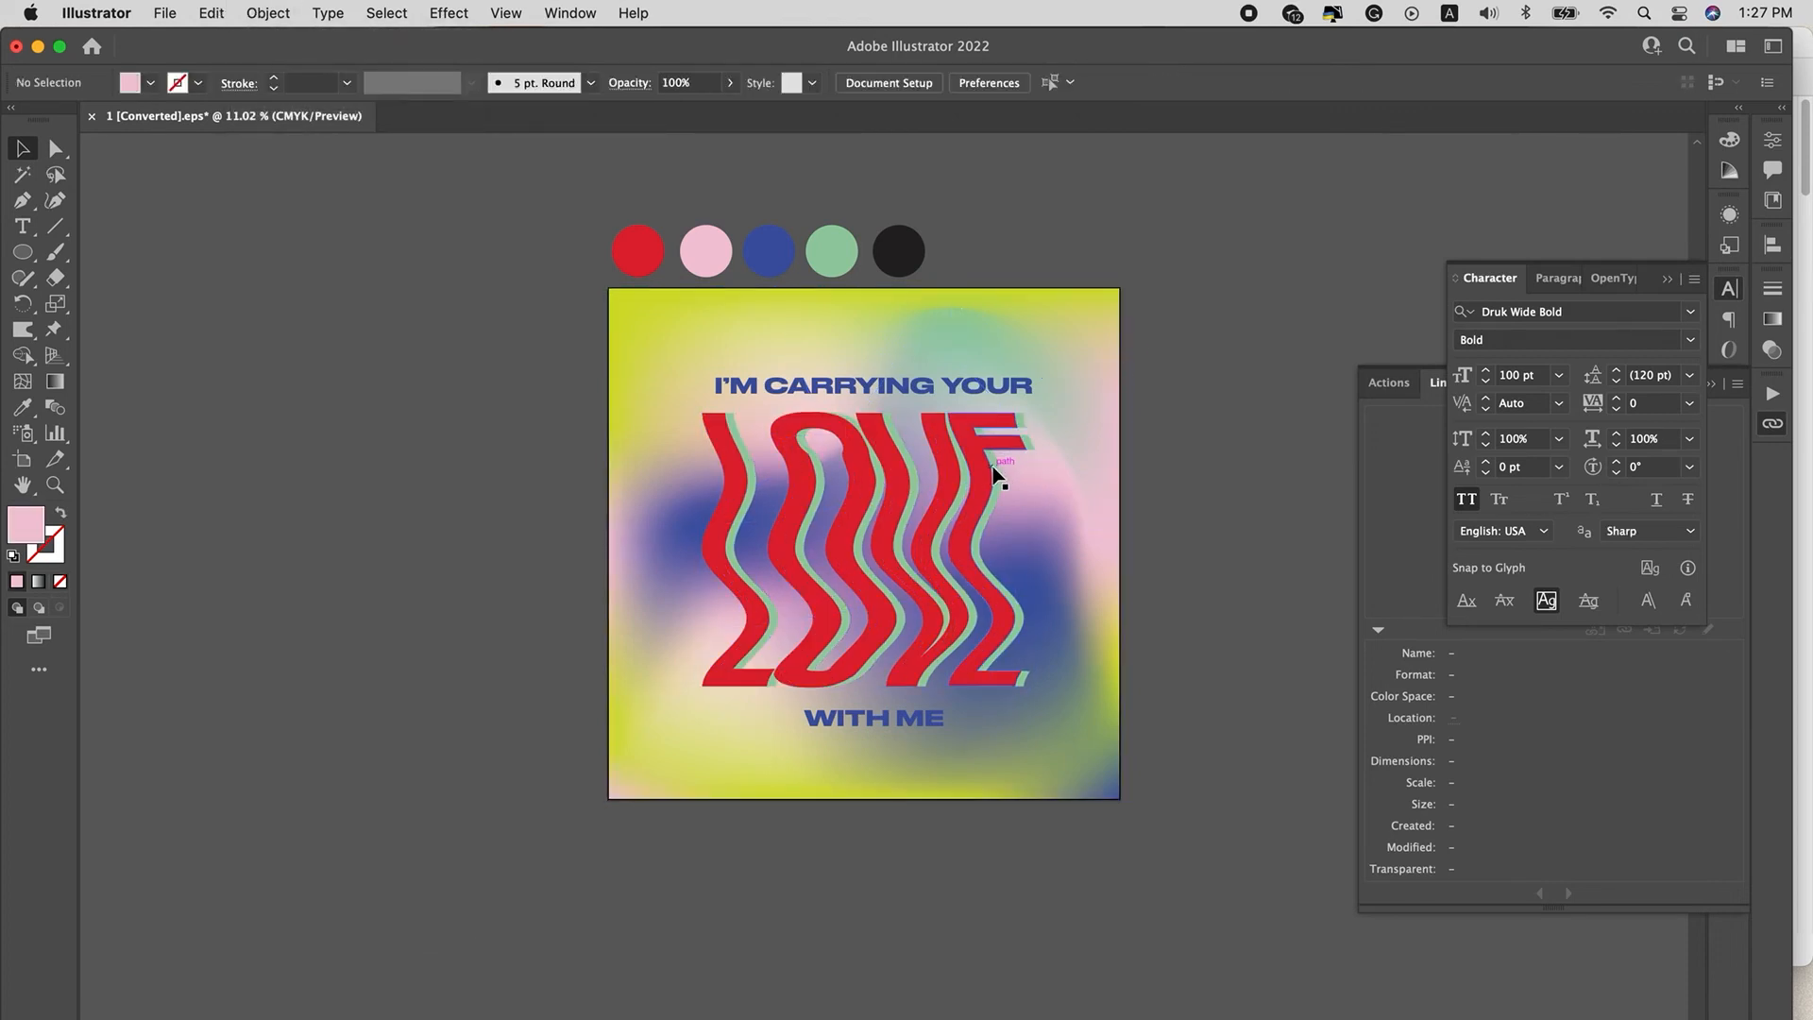
# Try adding a second offset shadow behind the LOVE lettering, colored with the black swatch.
pyautogui.click(991, 472)
pyautogui.press('i')
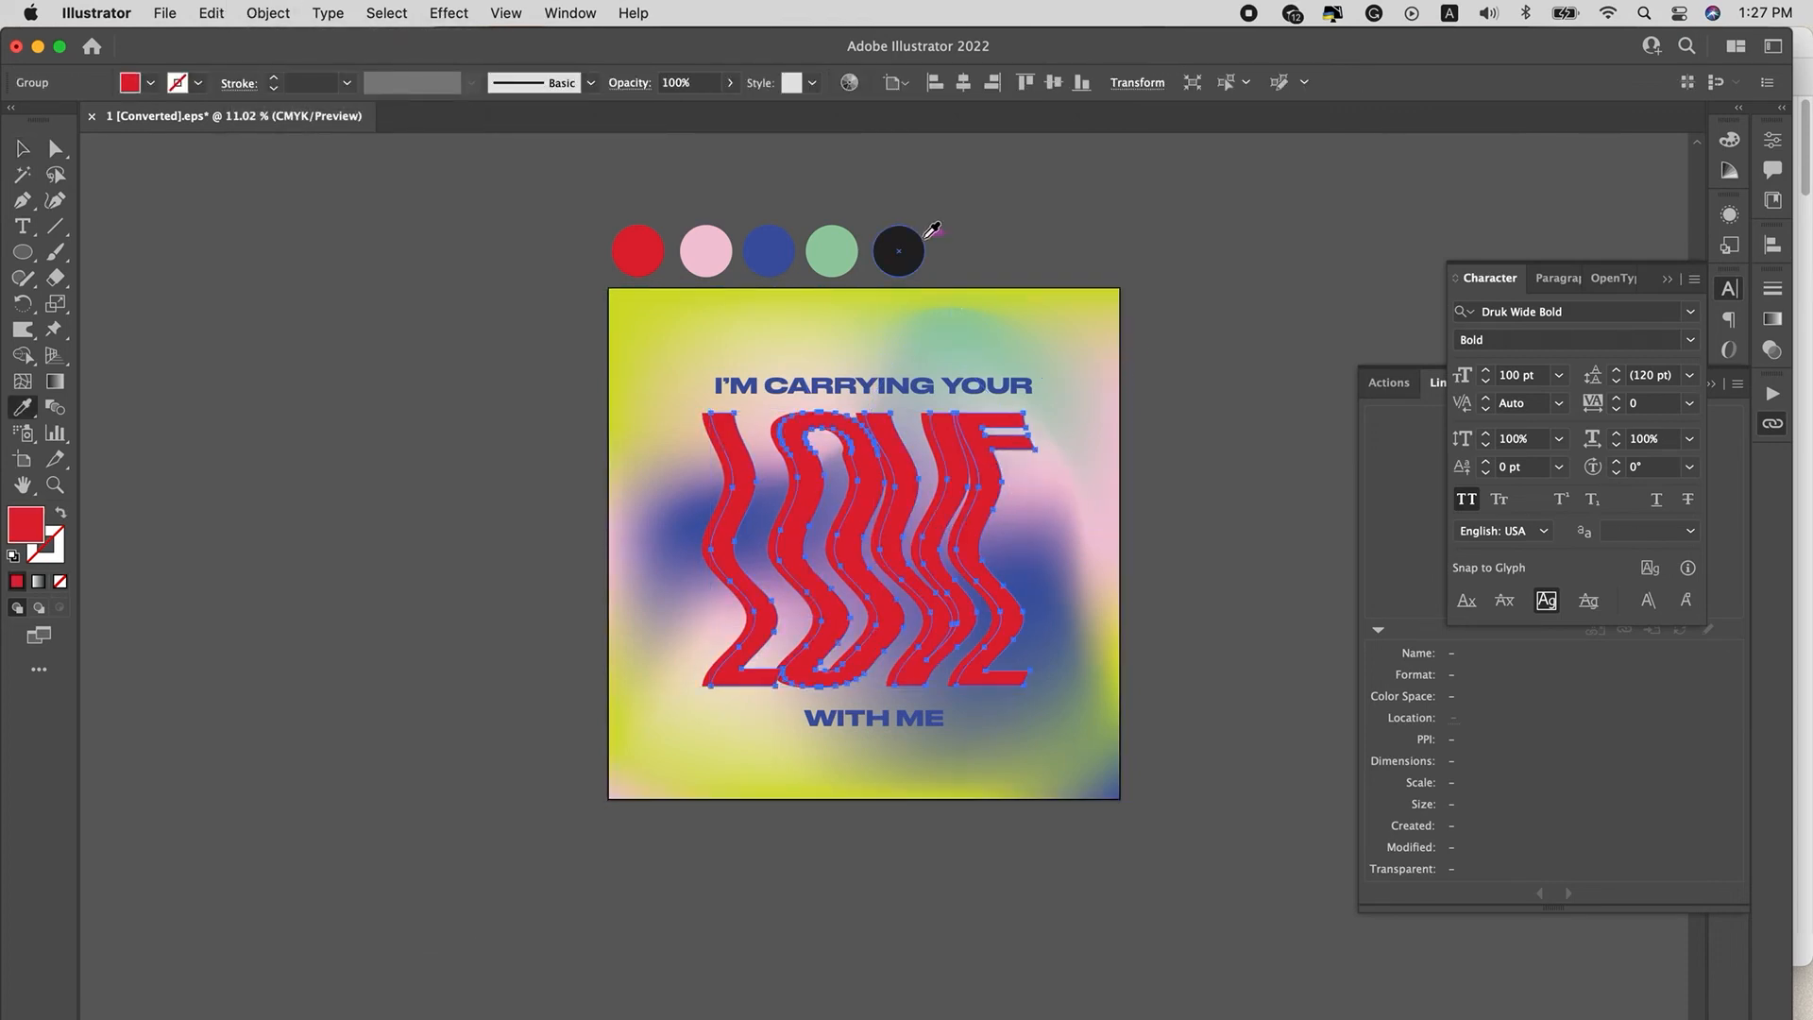
pyautogui.click(922, 240)
pyautogui.press('v')
pyautogui.press('super+z')
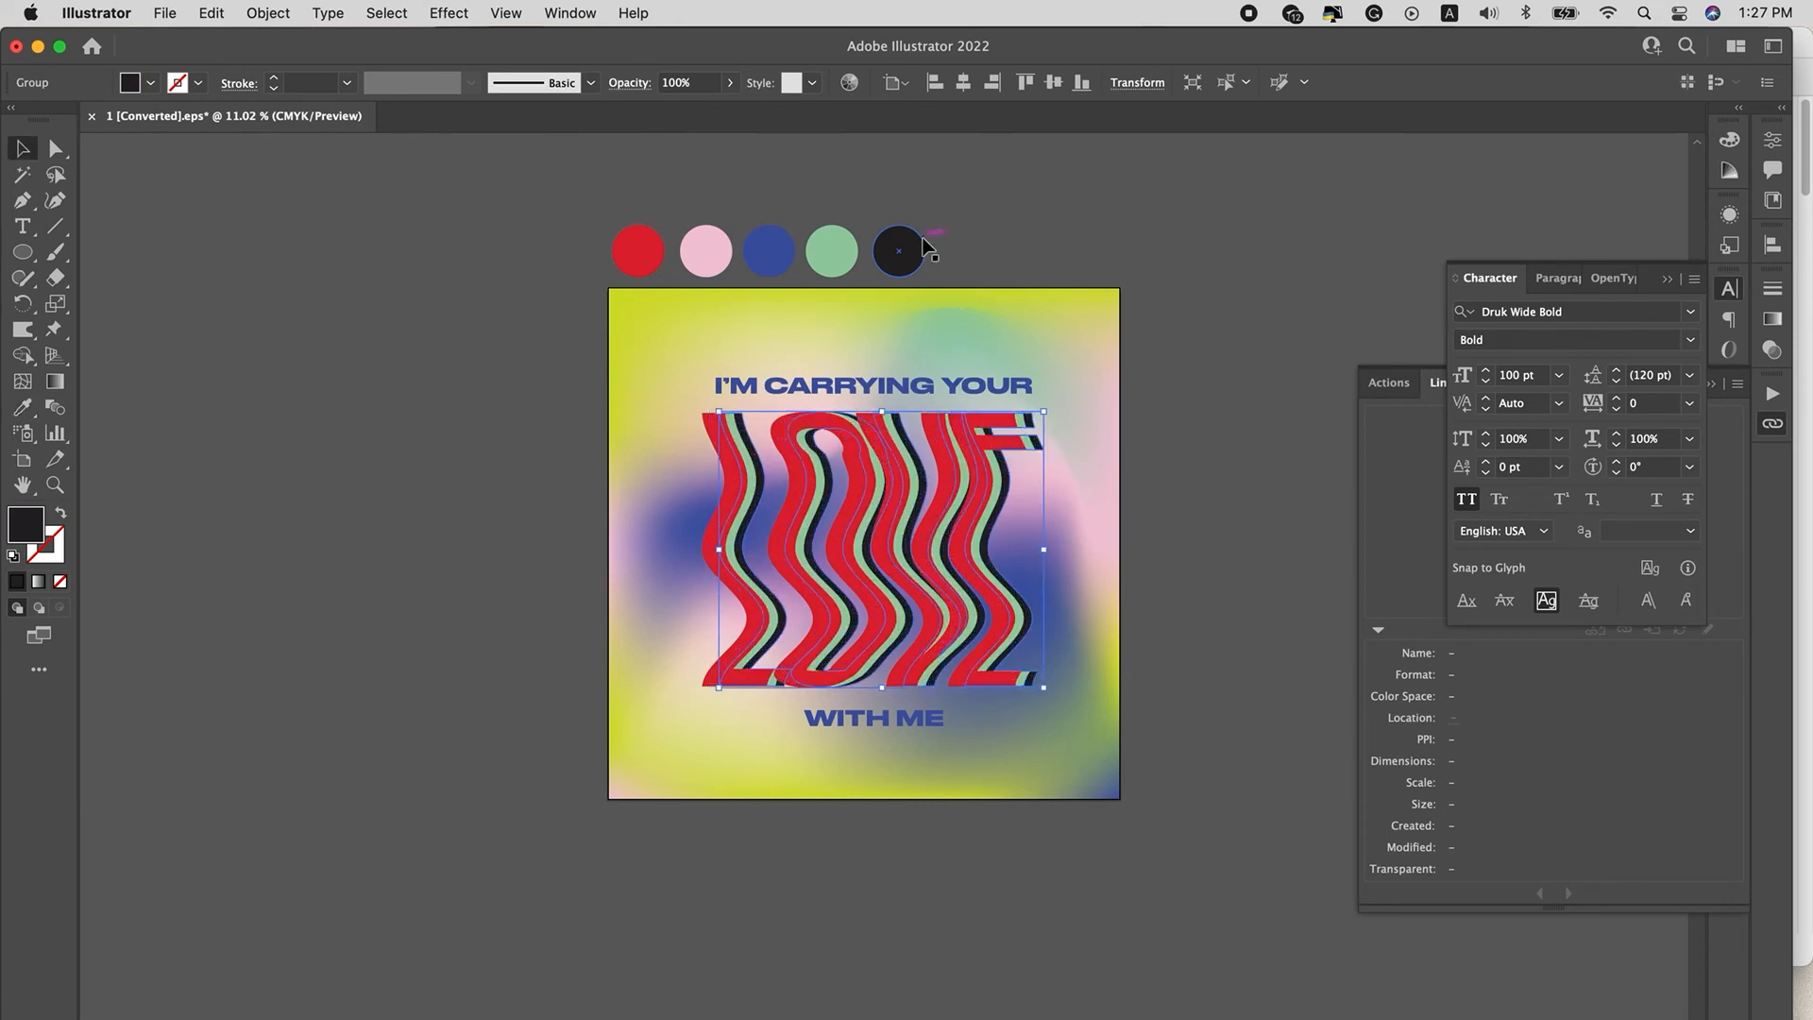
# Undo the black shadow changes on the LOVE lettering and clear the selection.
pyautogui.click(1177, 383)
pyautogui.press('super+z')
pyautogui.press('super+z')
pyautogui.press('super+z')
pyautogui.press('super+z')
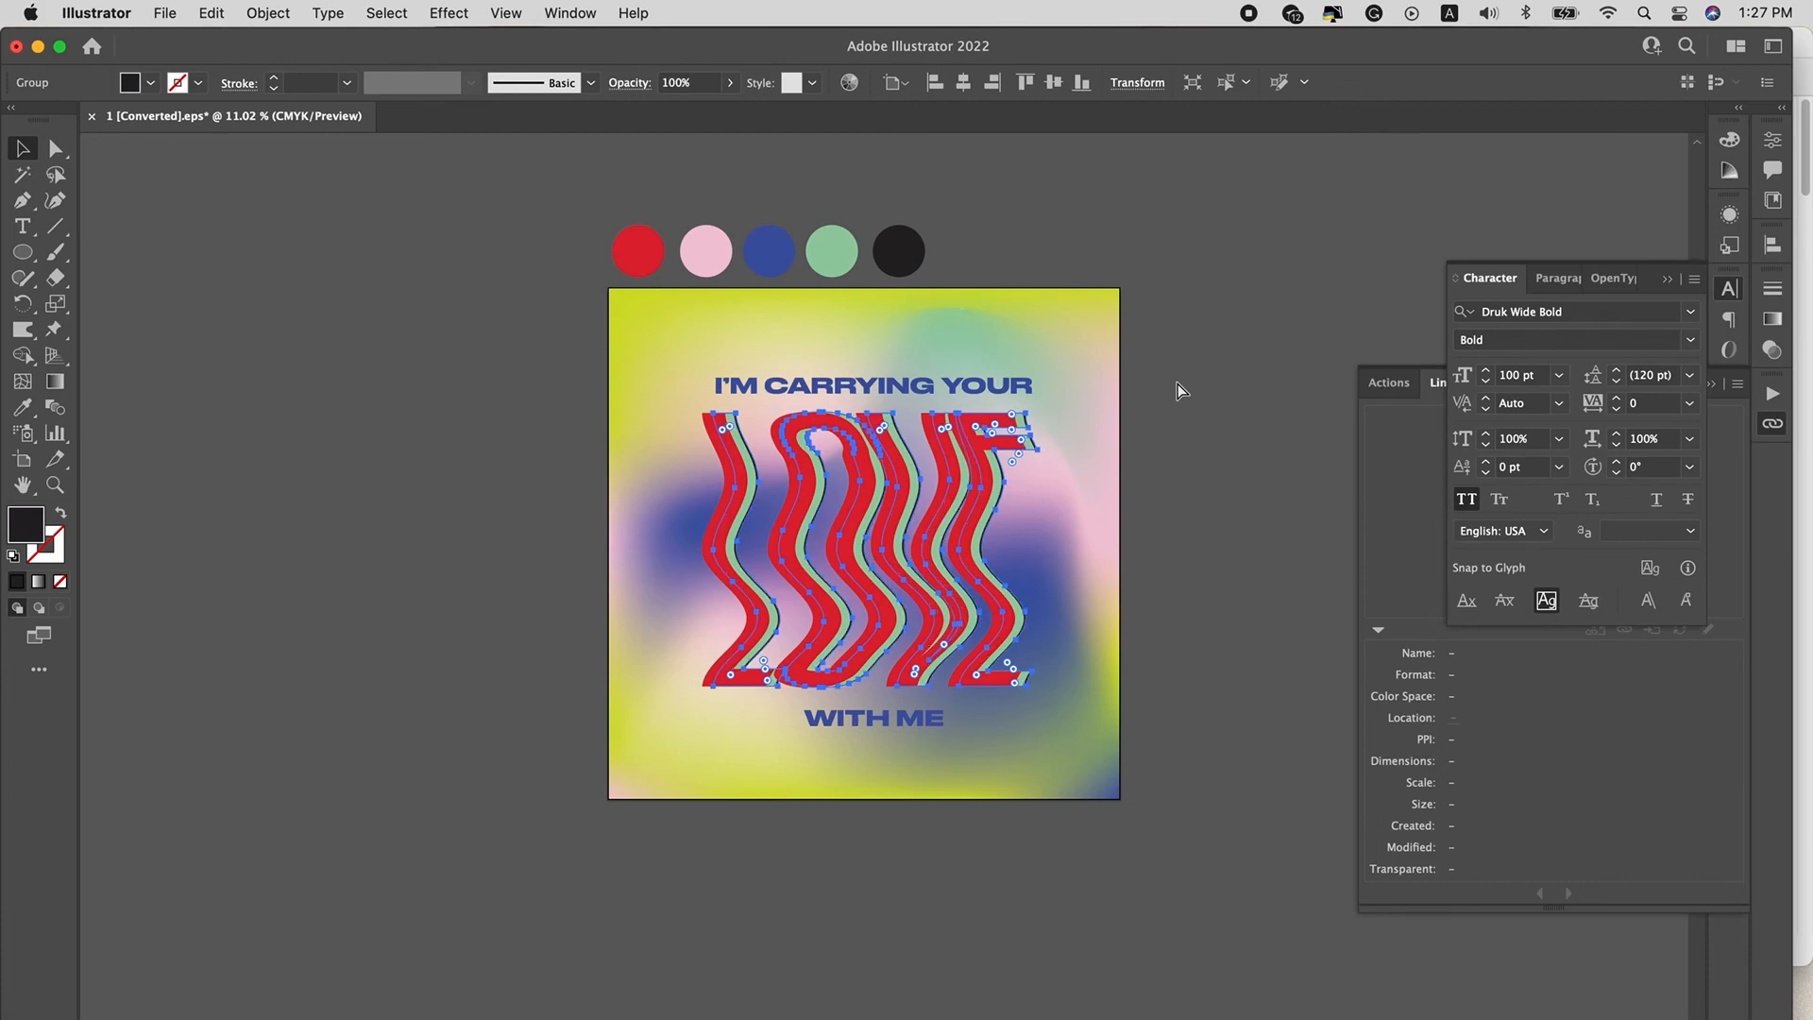
pyautogui.click(1177, 383)
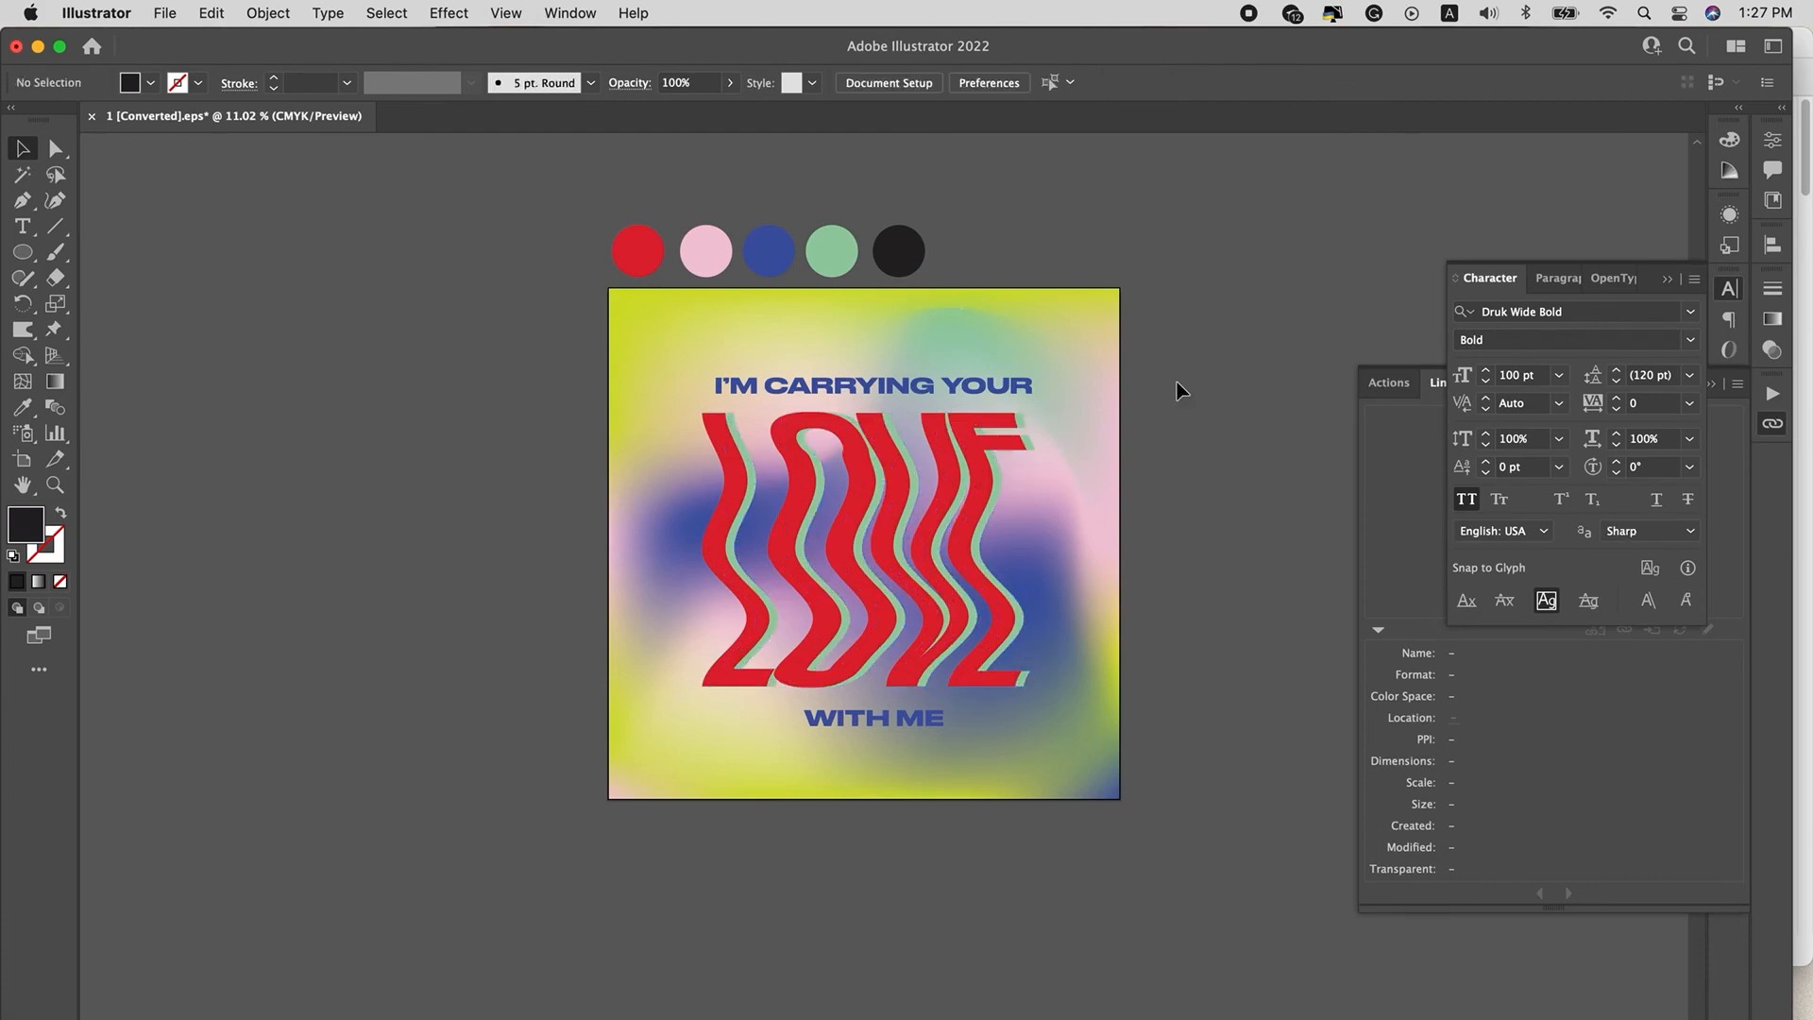